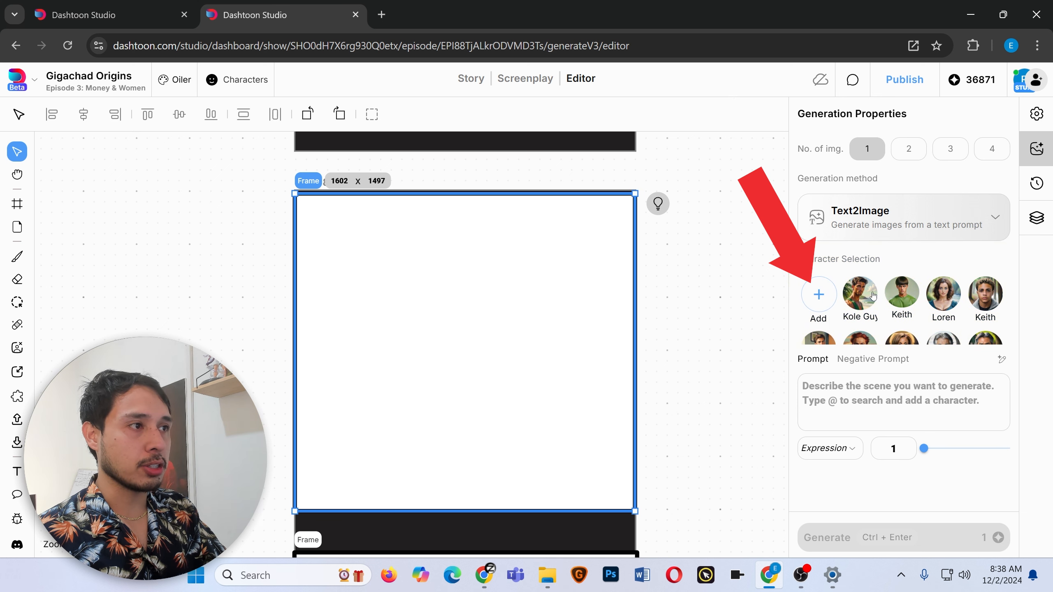
left_click(819, 295)
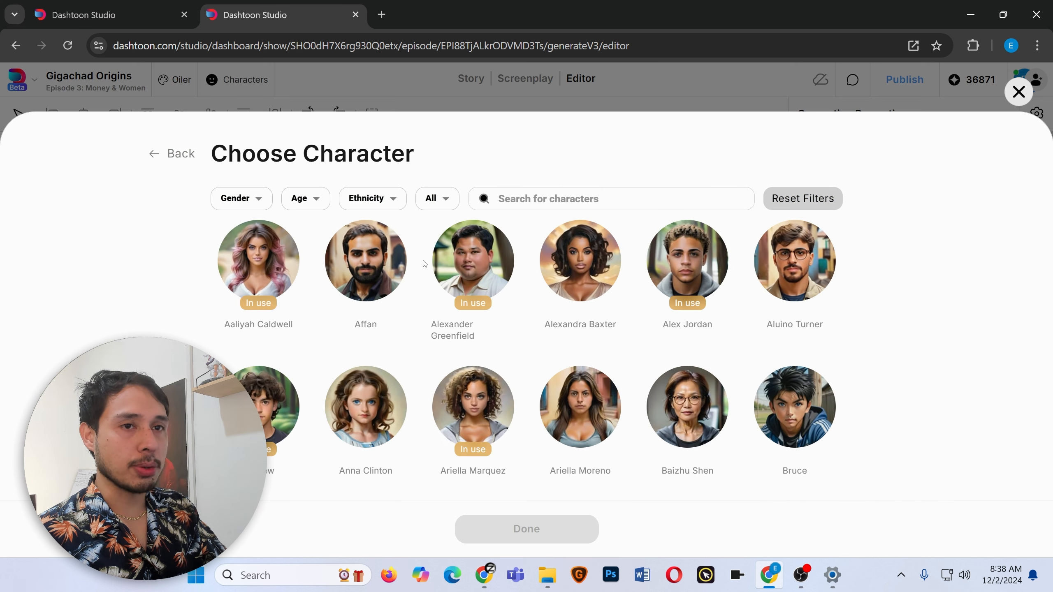
scroll(477, 311, "down", 10)
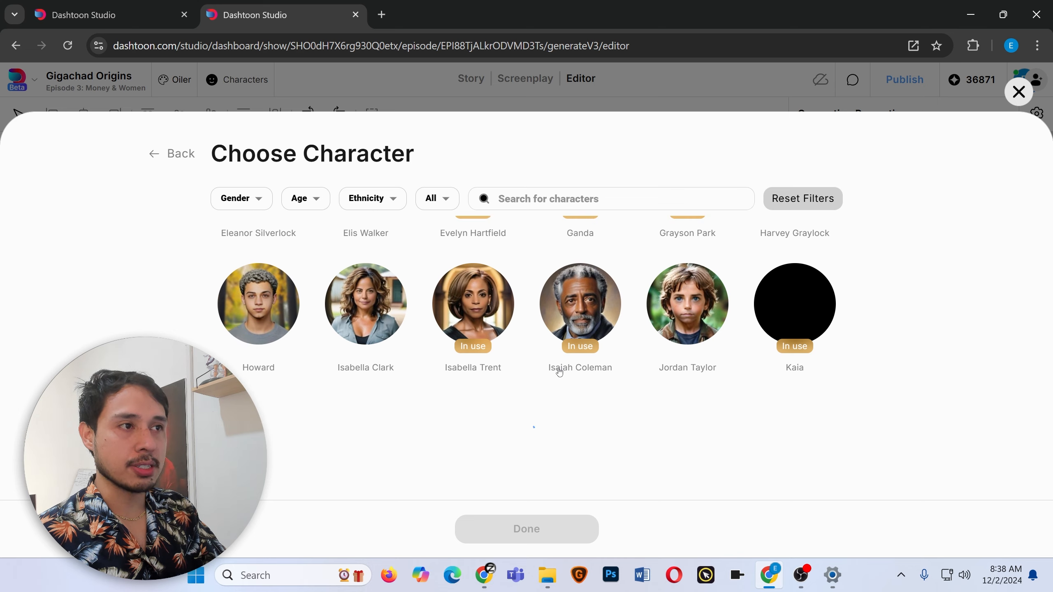
scroll(560, 372, "up", 8)
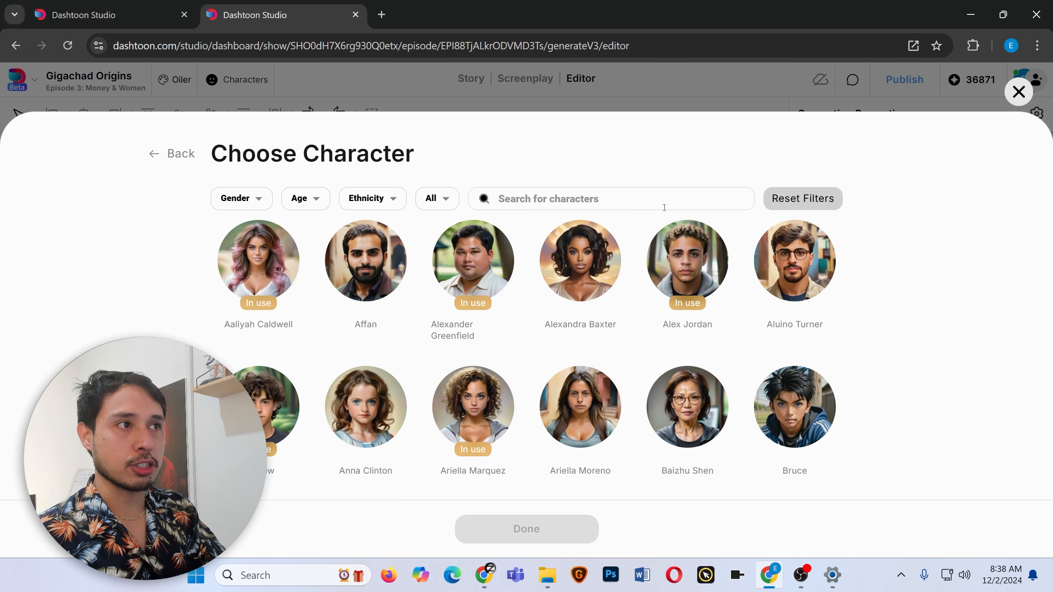
left_click(1018, 92)
left_click(723, 297)
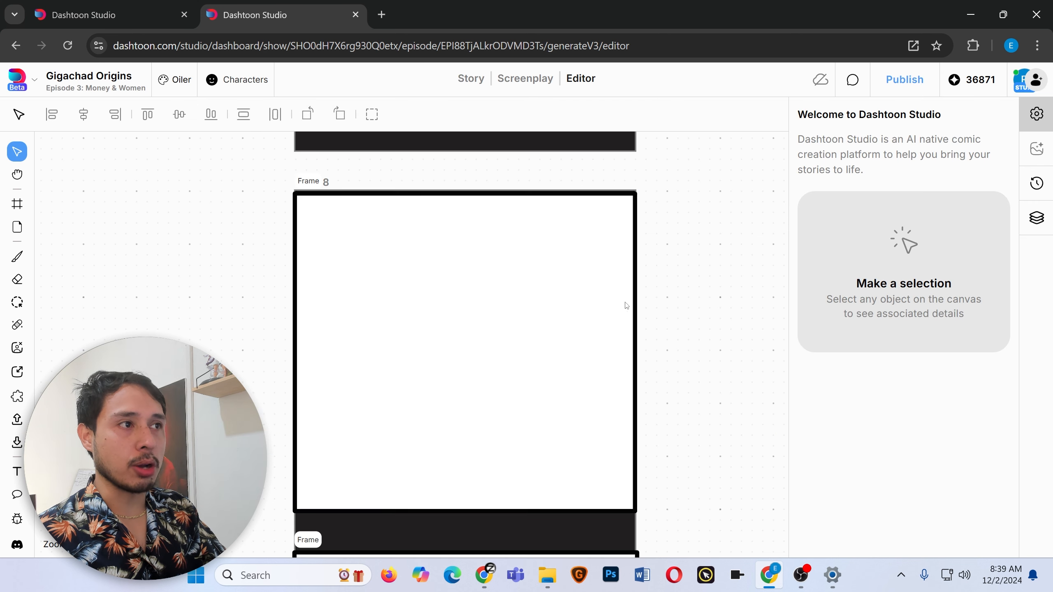
Select the empty Frame 8 and choose Keith as the character to fill the prompt.
left_click(434, 309)
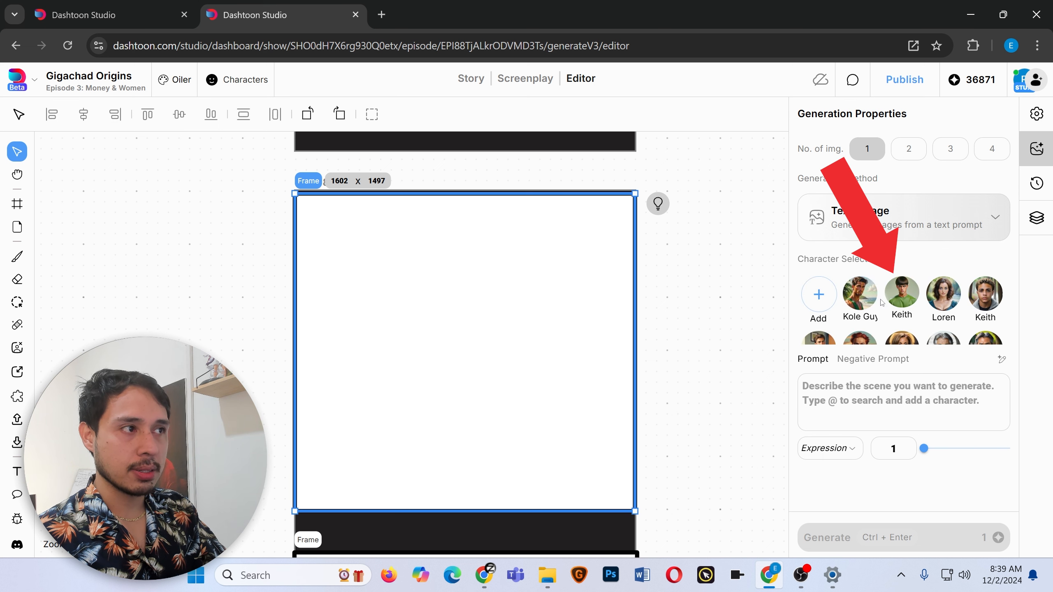
left_click(902, 293)
scroll(912, 410, "down", 1)
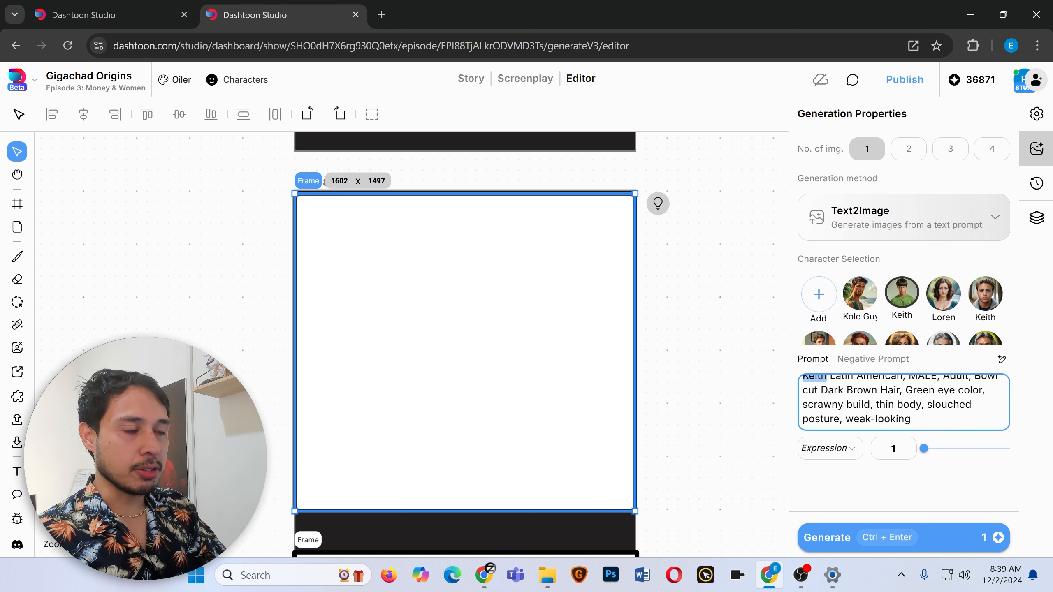
scroll(911, 410, "up", 1)
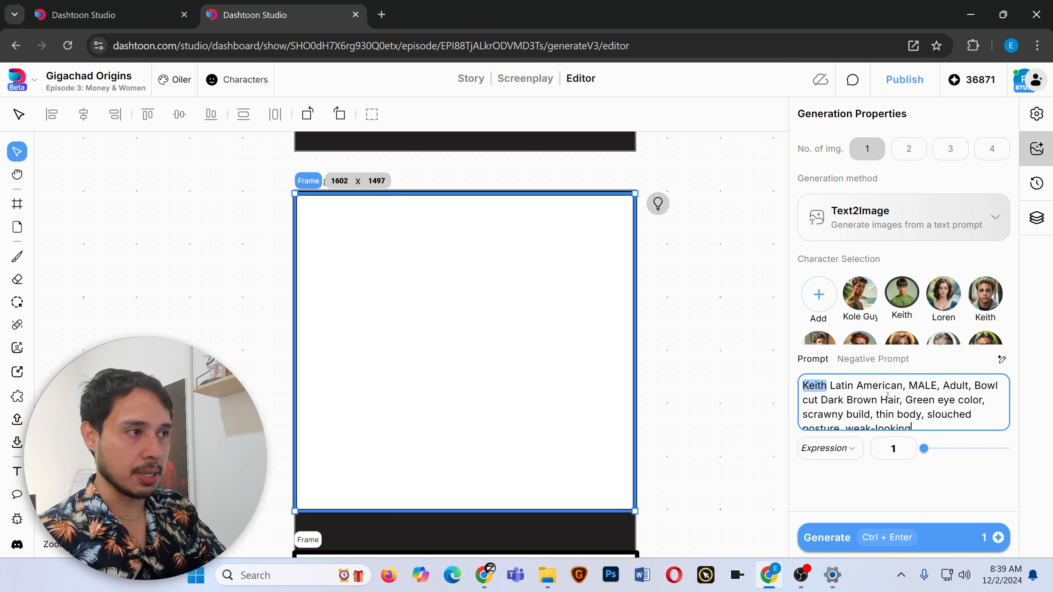
scroll(912, 413, "down", 1)
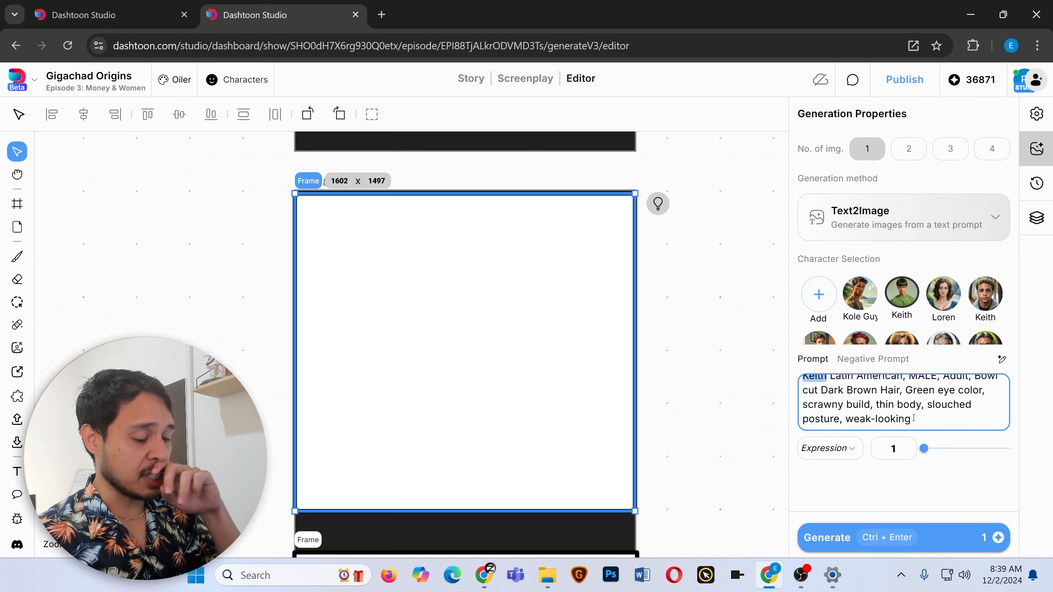
Append 'frontal view, walking, down the street, bustling highway, metro area, daytime,' to the prompt.
type(", frontal view,")
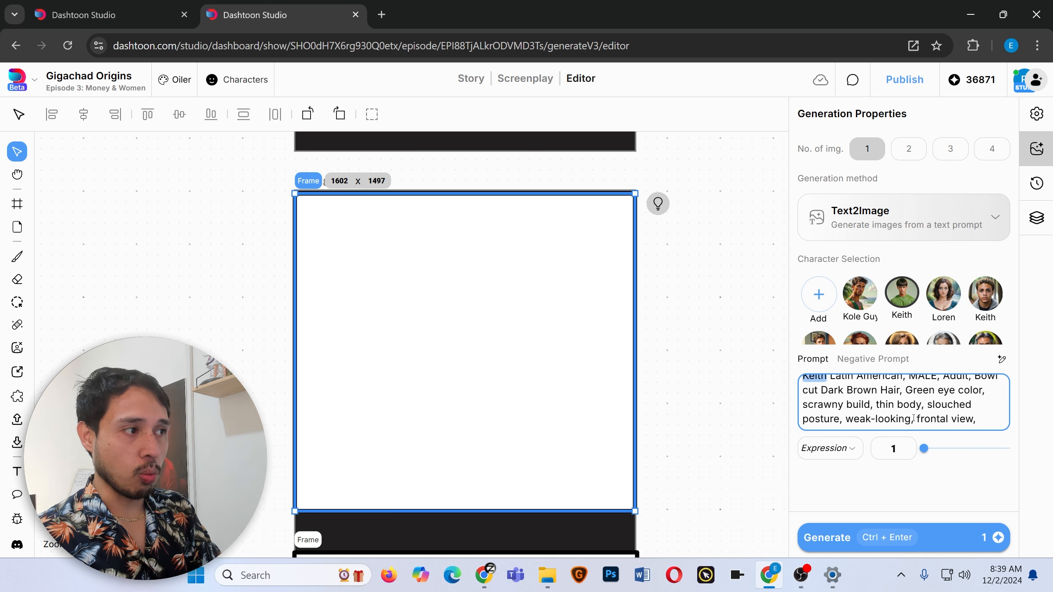
type("walking, down the street, bustling h")
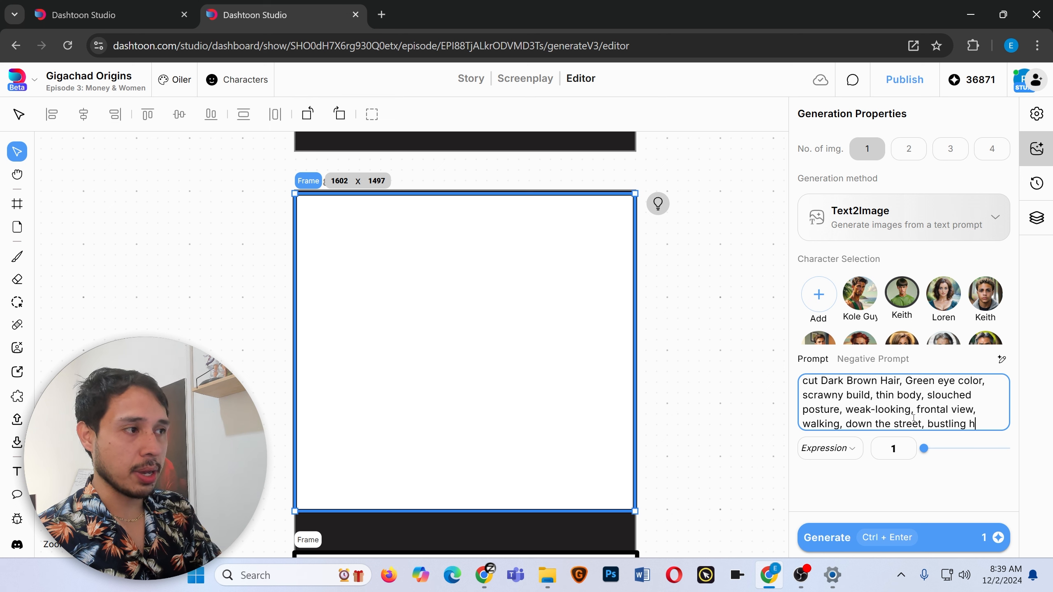
type("ighway, metro area, daytime,")
Insert 'midshot, wearing a white tank top,' after 'frontal view' in the prompt, then generate and accept the image.
left_click(986, 402)
type("midshot")
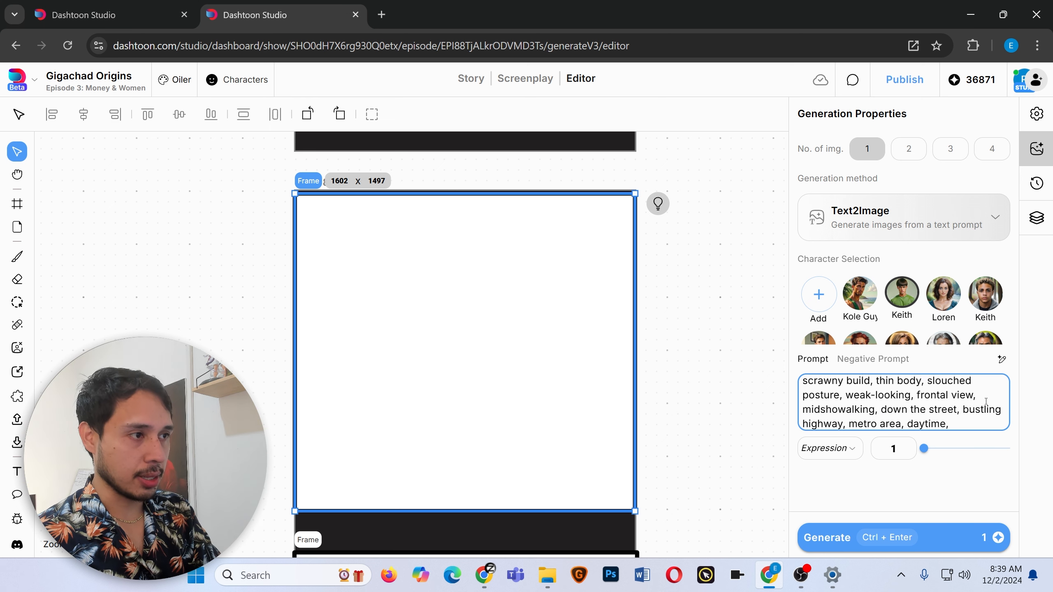
type(", ")
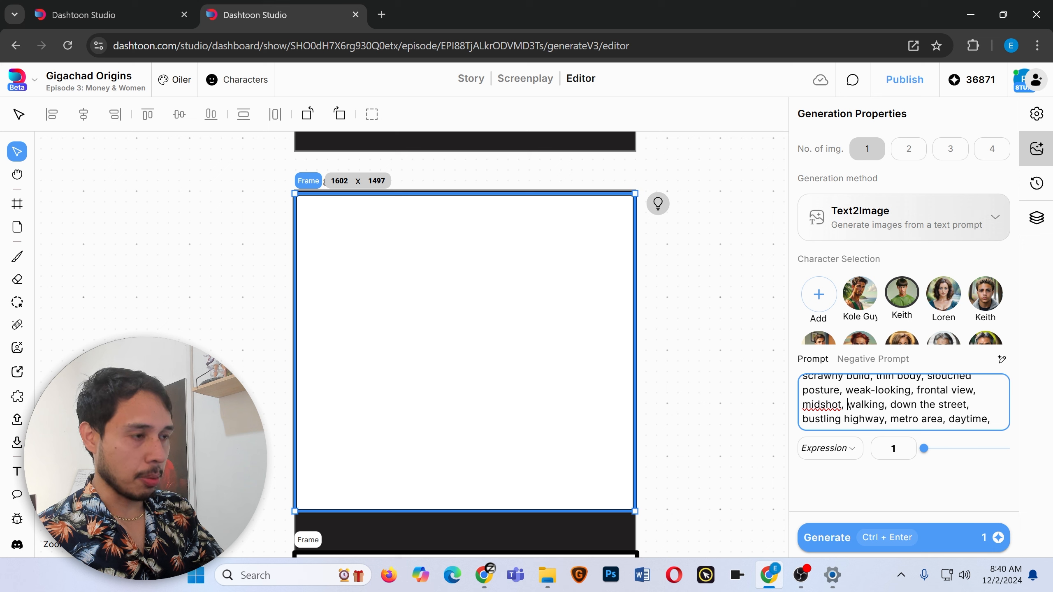
type("wearing")
type(" a white tank top,")
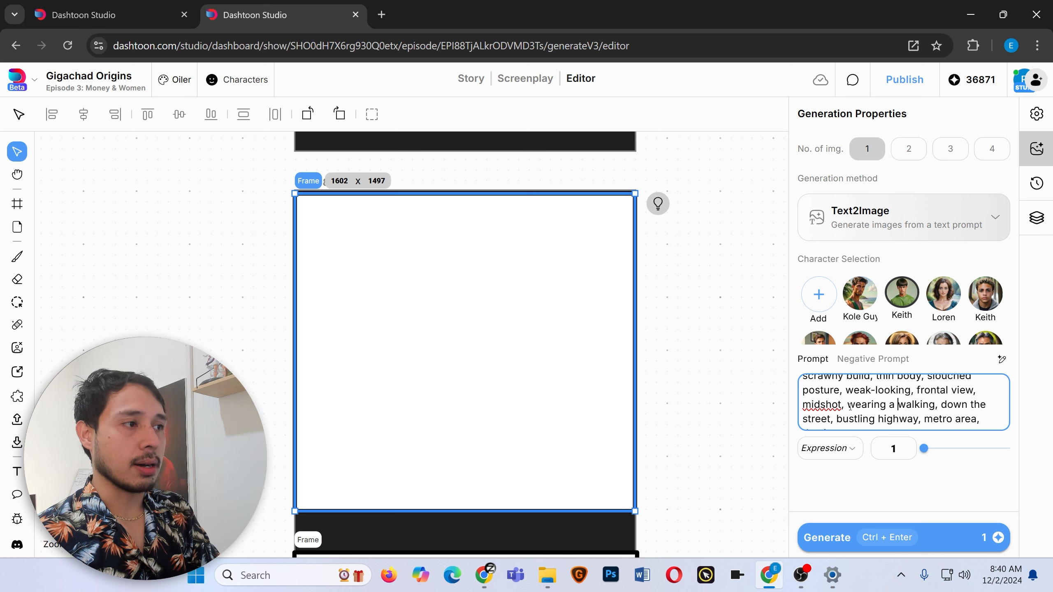
key("ctrl+Return")
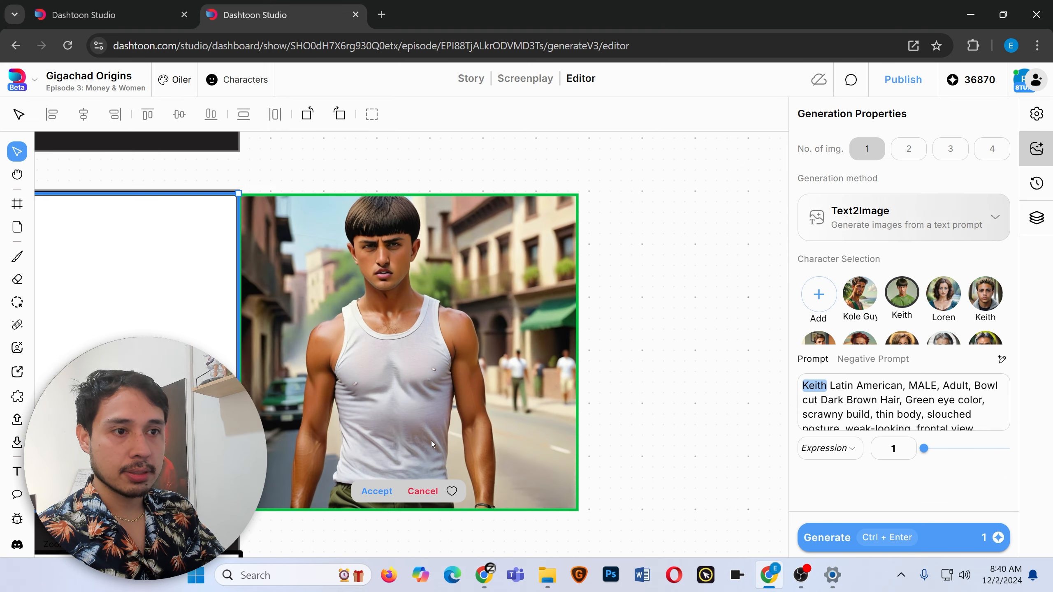
left_click(377, 492)
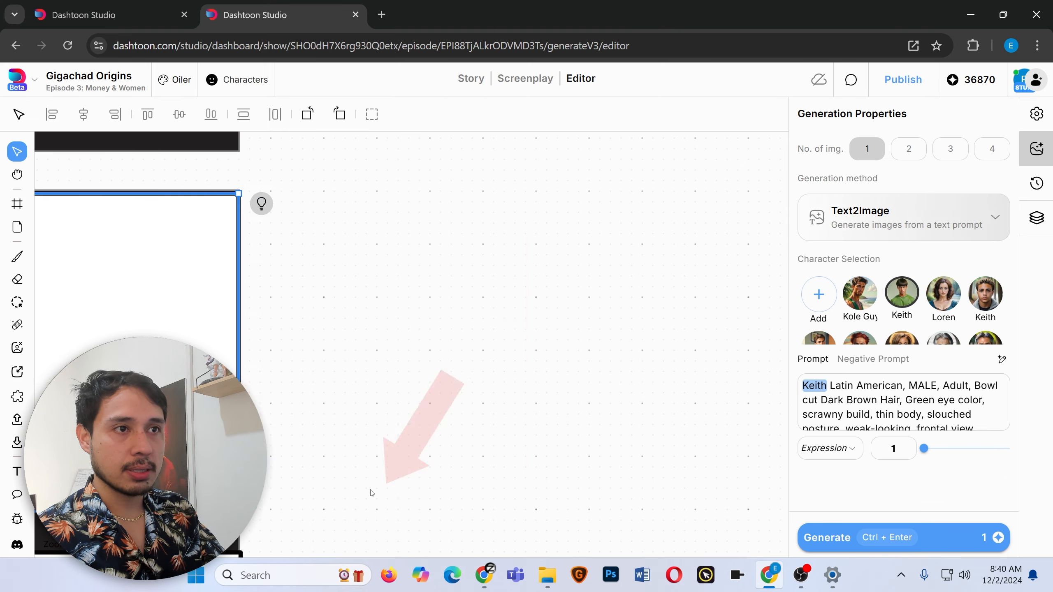
Select the next empty frame below and choose Keith as its character.
left_click(617, 328)
scroll(510, 357, "down", 5)
scroll(437, 313, "up", 1)
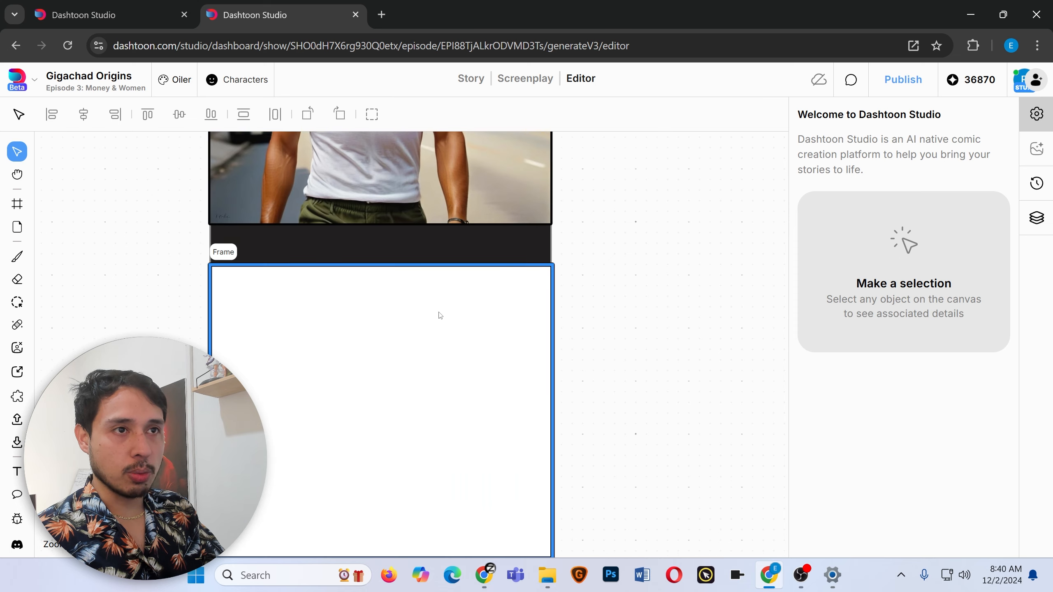
scroll(390, 349, "down", 2)
scroll(369, 377, "up", 1)
left_click(369, 377)
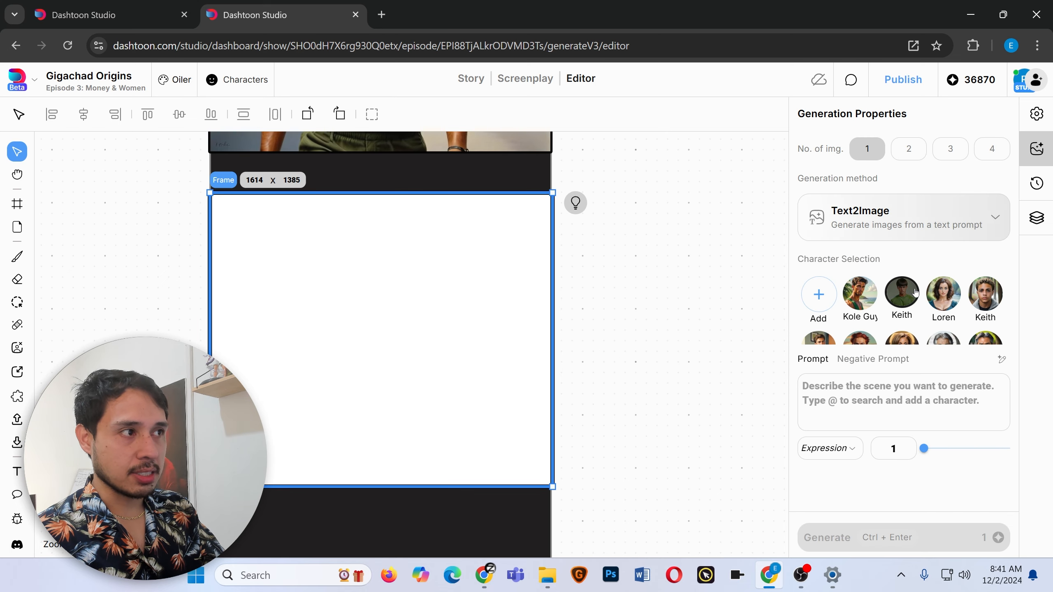
left_click(900, 303)
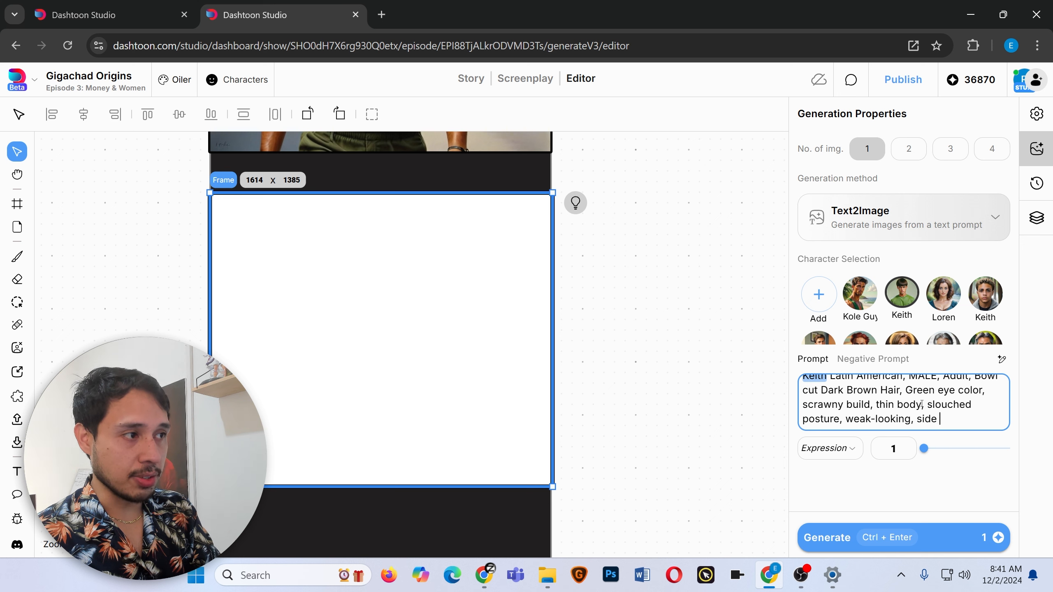
Extend the prompt with 'side view, side profile, sitting down, sipping coffee, at a coffee shop, beside the road, wearing white tank top, daytime' and generate.
type(", side profile, sitting down, sipping coffee,")
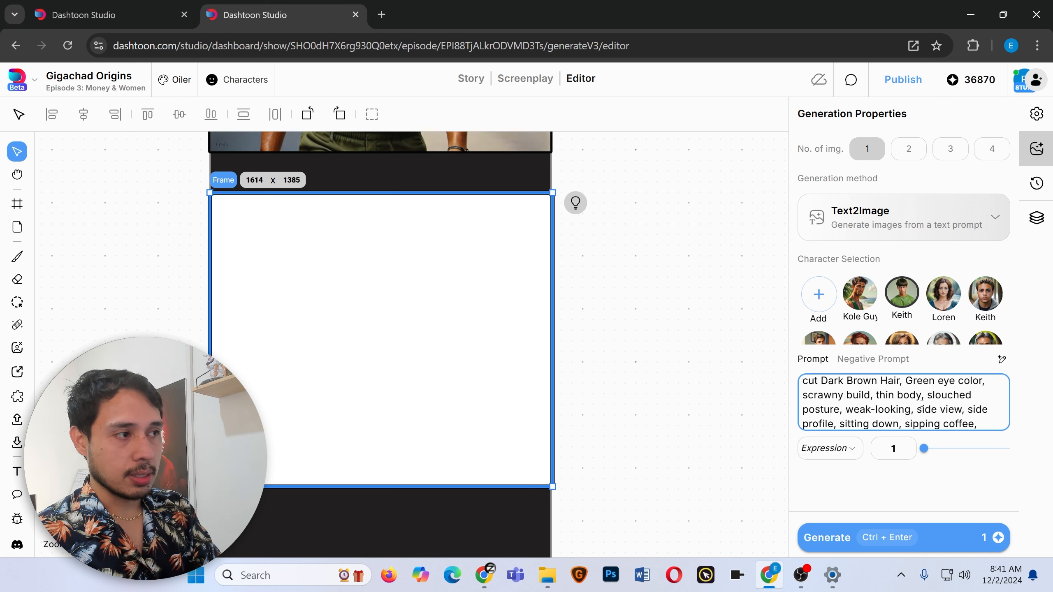
type(" at a coffee shop, beside the road, wearing white tank top, daytime")
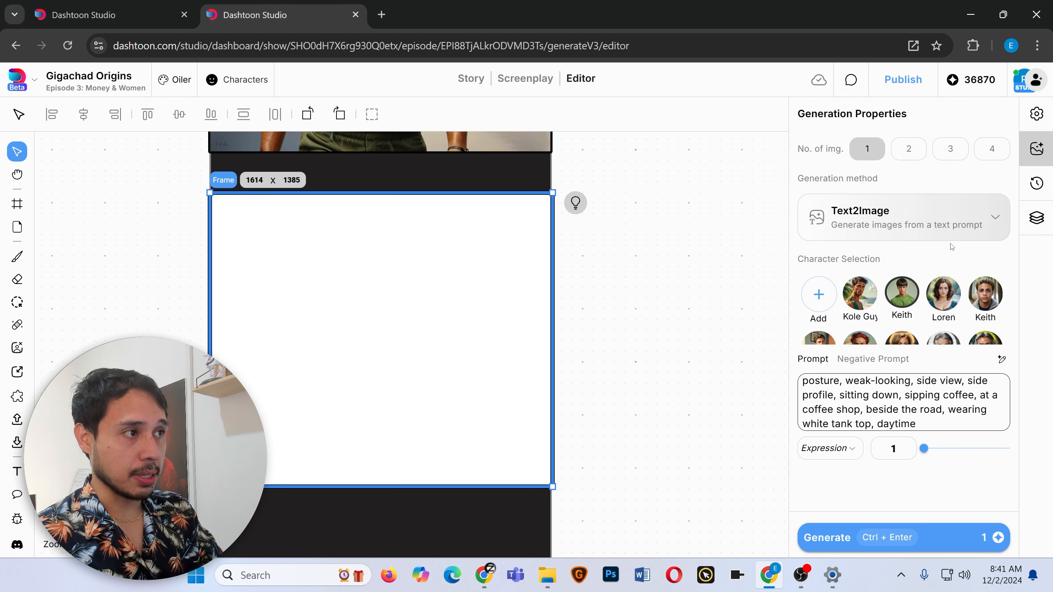
scroll(904, 403, "up", 3)
left_click(837, 539)
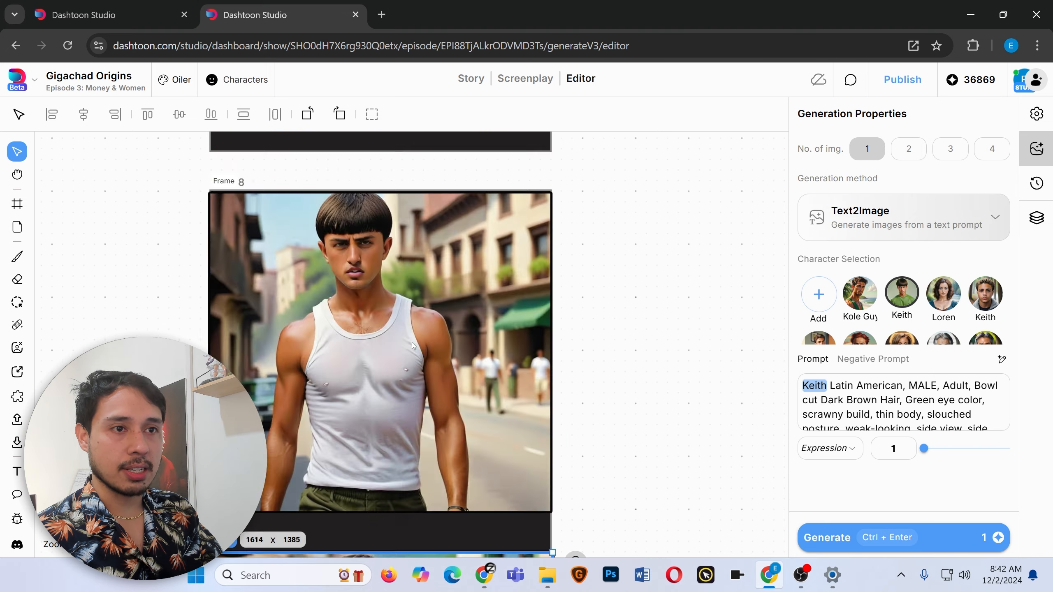
Scroll between the two generated Keith panels to compare them.
scroll(411, 343, "down", 5)
scroll(489, 257, "up", 6)
scroll(401, 381, "down", 8)
scroll(399, 382, "up", 8)
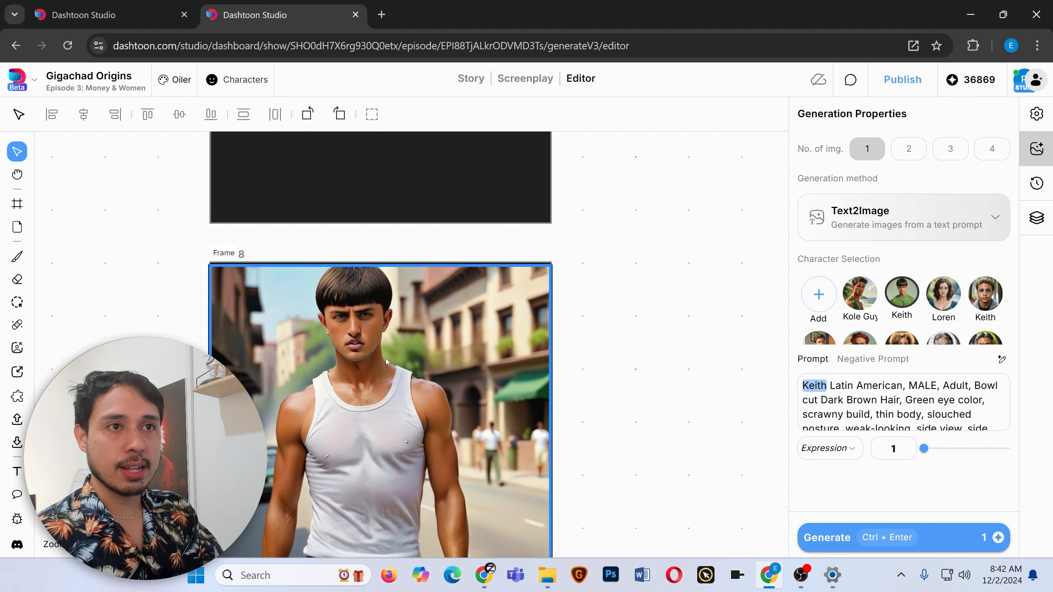
scroll(385, 359, "down", 8)
scroll(379, 332, "up", 3)
scroll(423, 343, "down", 3)
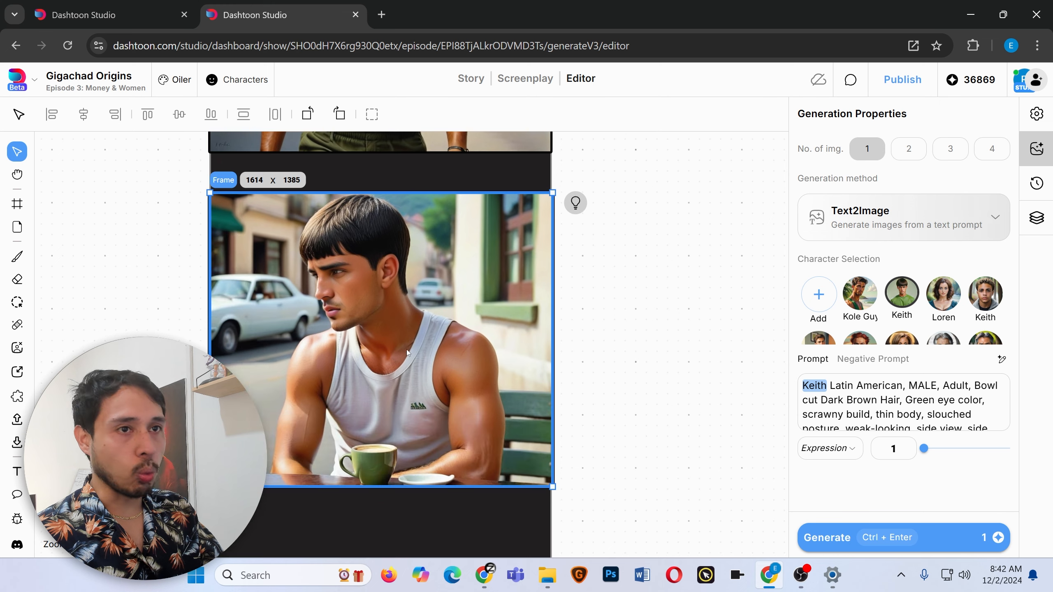
scroll(386, 332, "up", 8)
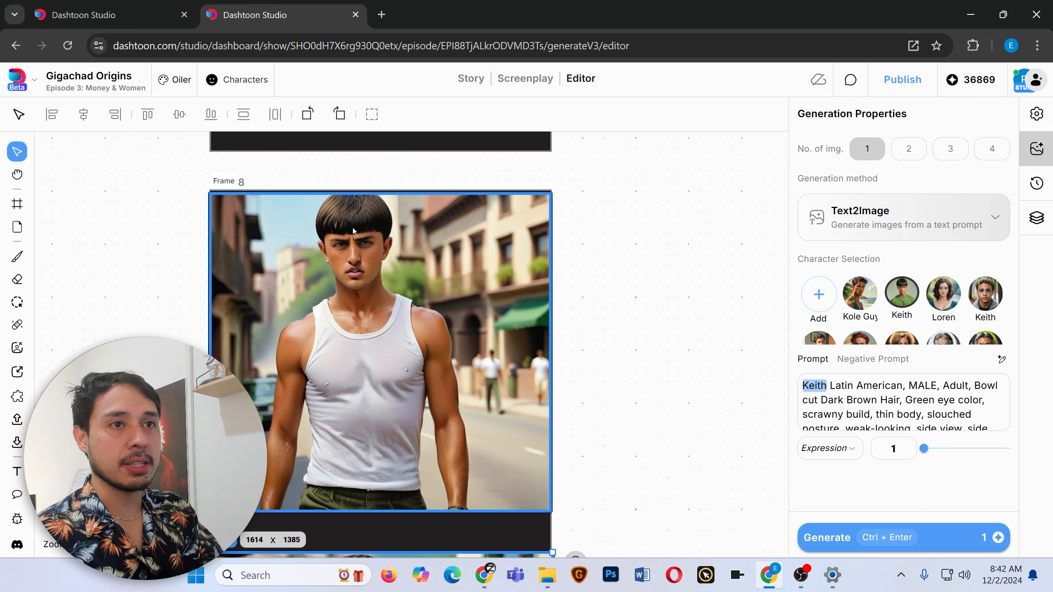
scroll(365, 255, "down", 8)
scroll(390, 294, "up", 2)
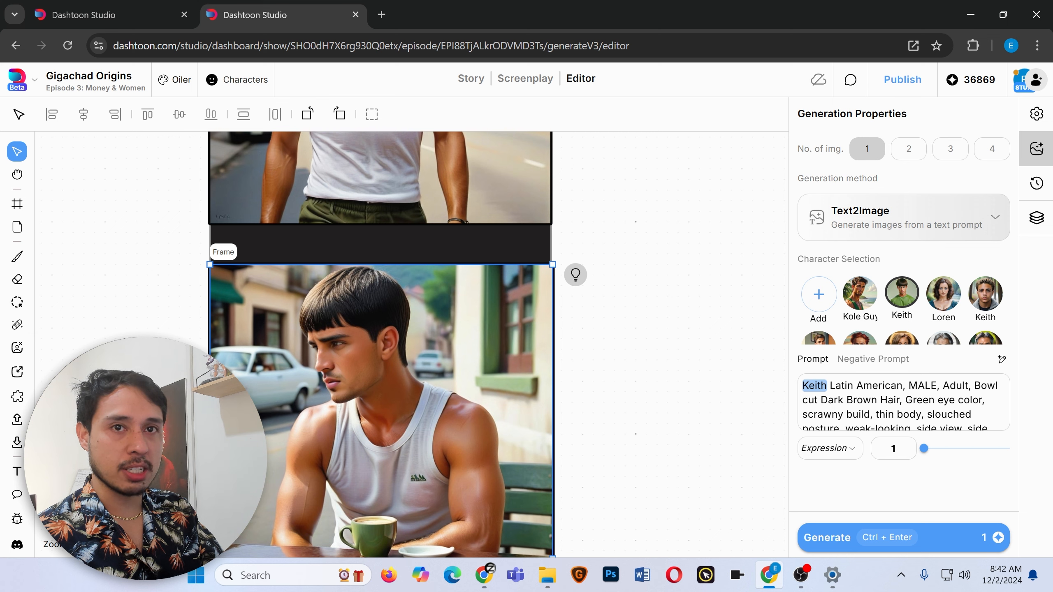
left_click(17, 325)
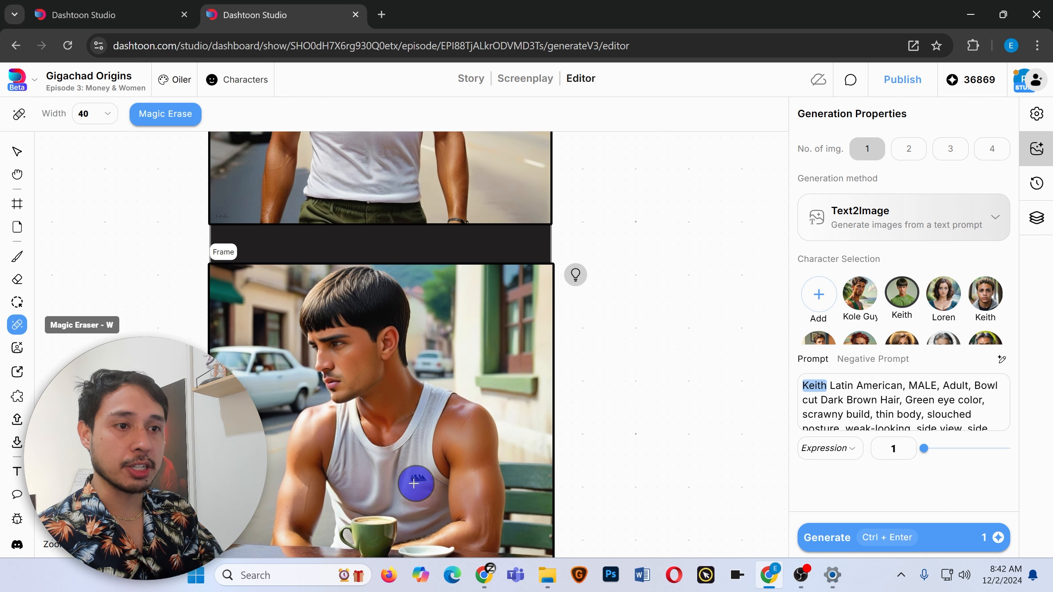
left_click(411, 483)
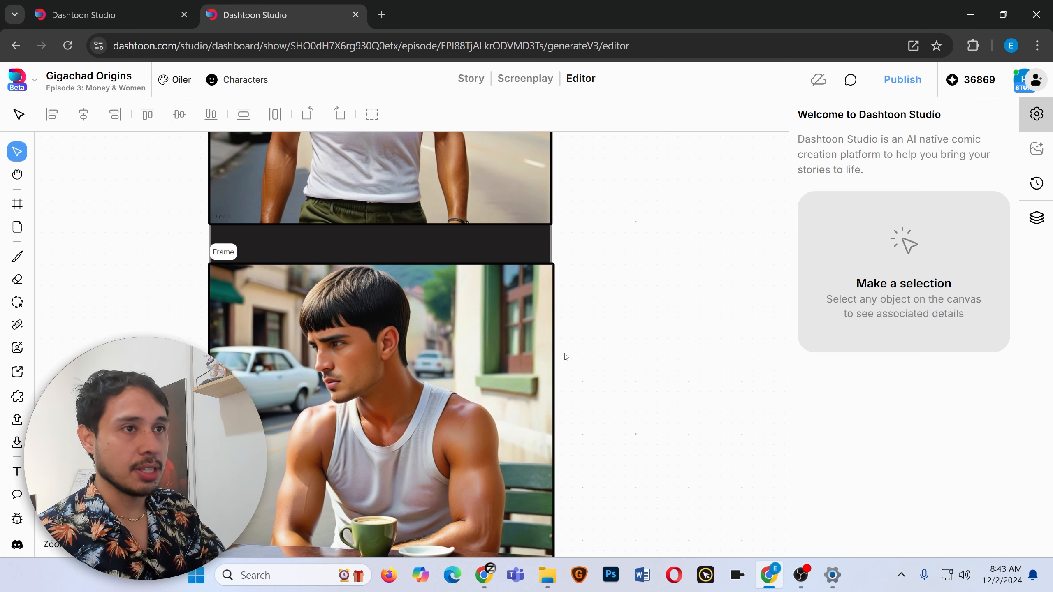
scroll(596, 416, "up", 8)
scroll(596, 415, "down", 7)
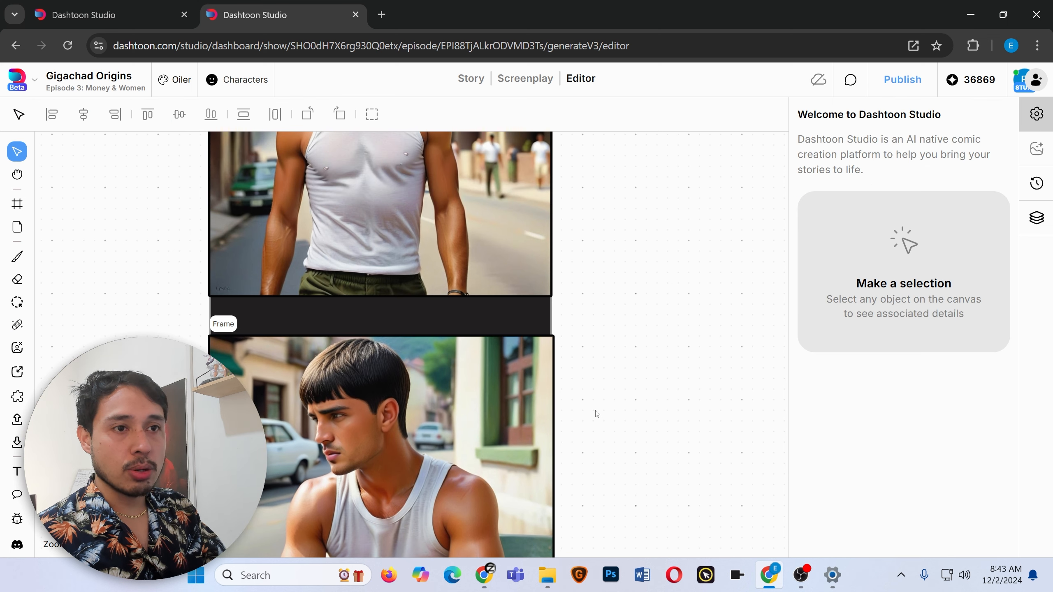
scroll(596, 413, "up", 5)
scroll(388, 292, "down", 8)
scroll(373, 310, "up", 10)
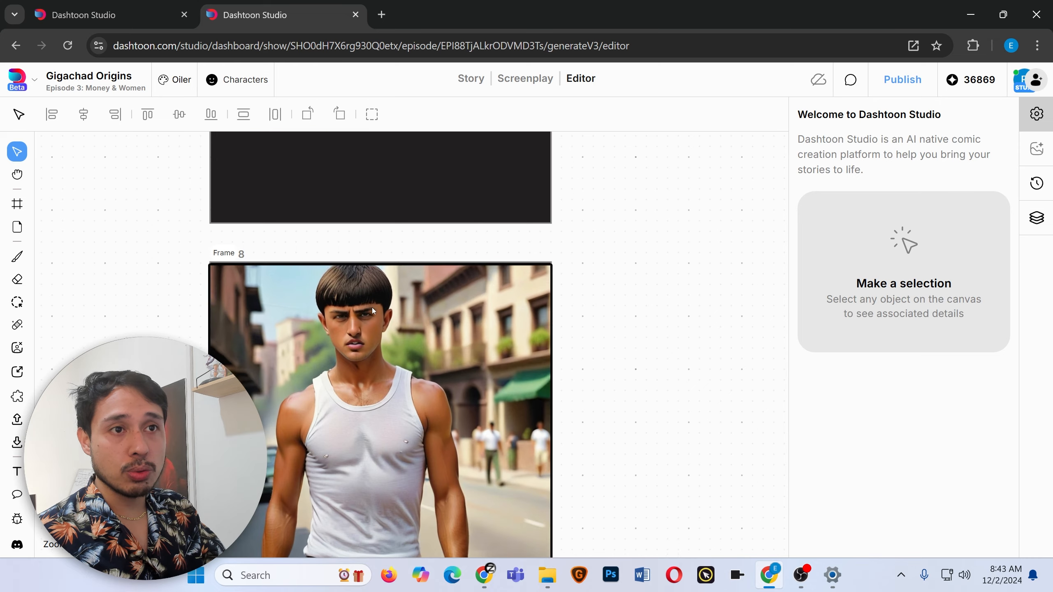
Select the walking Keith image and paint an inpaint mask over his face and hair.
left_click(350, 310)
left_click(17, 302)
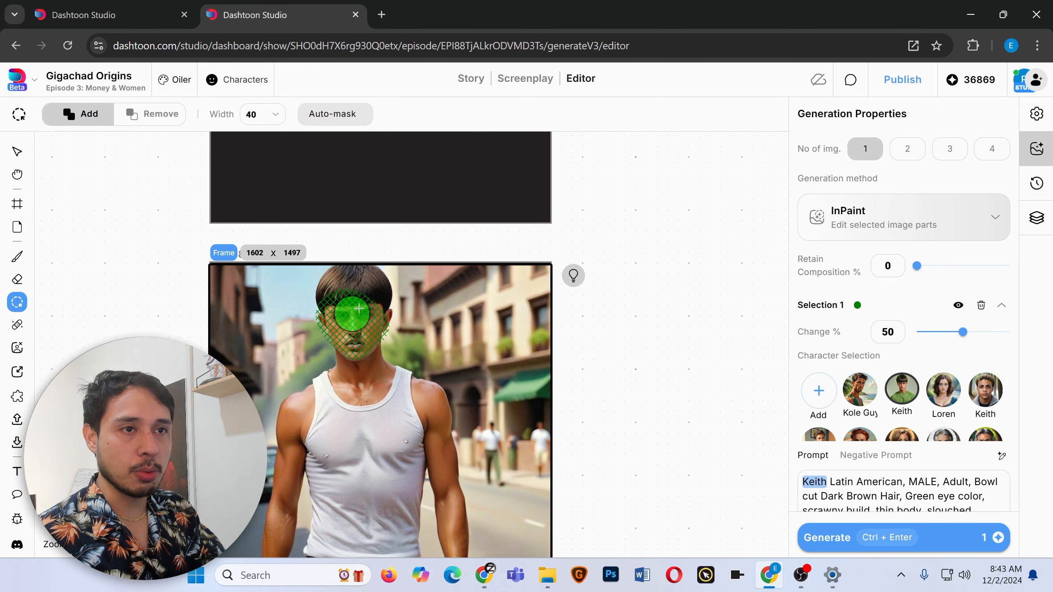
mouse_move(353, 313)
left_mouse_down()
mouse_move(351, 343)
mouse_move(321, 314)
mouse_move(368, 295)
mouse_move(359, 347)
mouse_move(341, 341)
mouse_move(336, 289)
mouse_move(384, 308)
mouse_move(360, 337)
mouse_move(335, 300)
mouse_move(357, 346)
mouse_move(379, 316)
left_mouse_up()
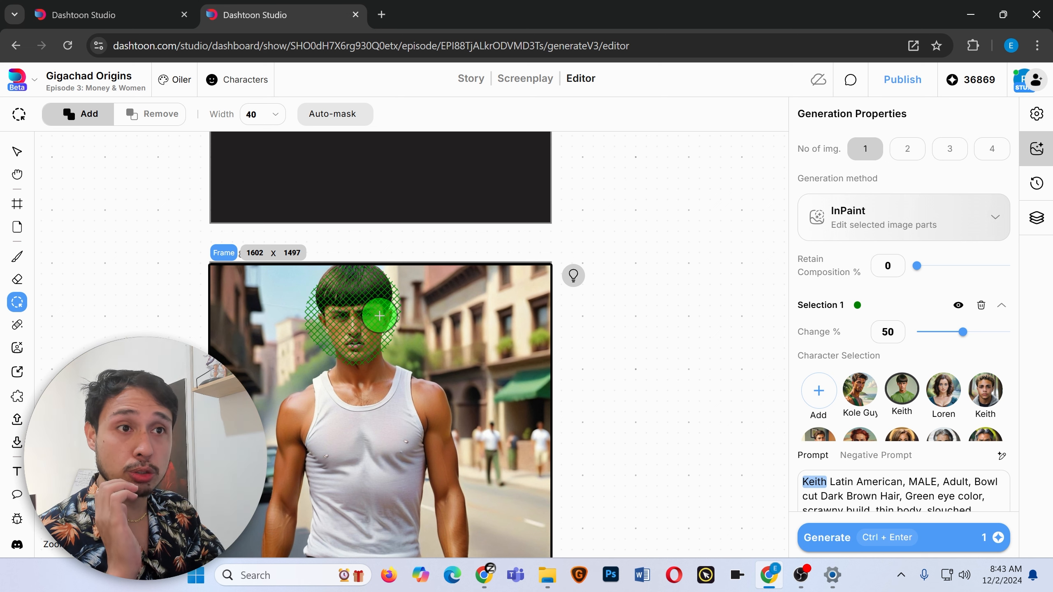
mouse_move(379, 316)
left_mouse_down()
mouse_move(358, 350)
mouse_move(325, 328)
mouse_move(321, 293)
mouse_move(339, 277)
mouse_move(380, 281)
left_mouse_up()
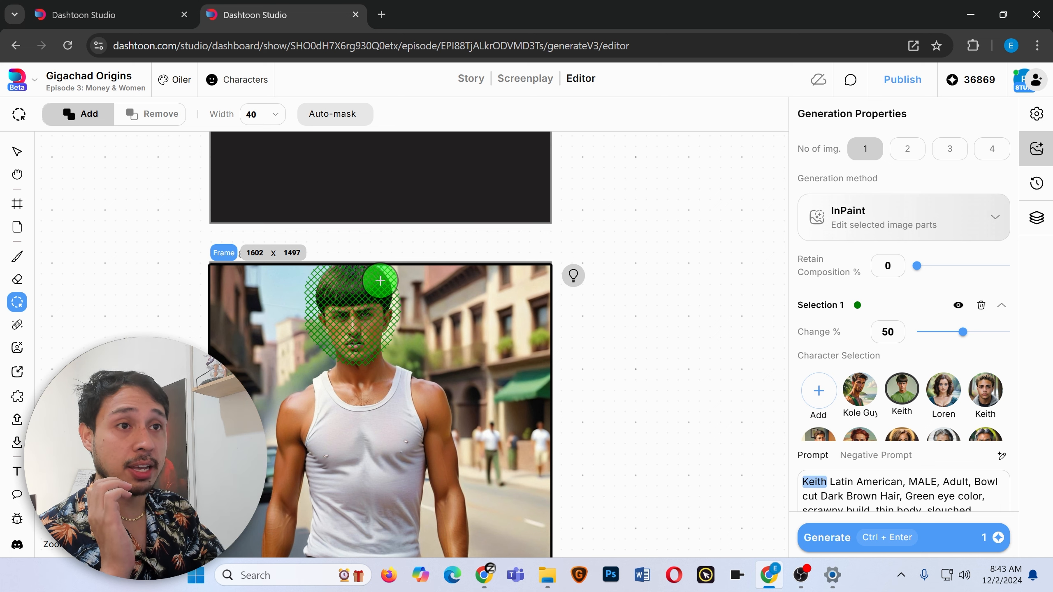
Replace the inpaint prompt's text after 'weak-looking' with 'smiling'.
scroll(940, 483, "down", 2)
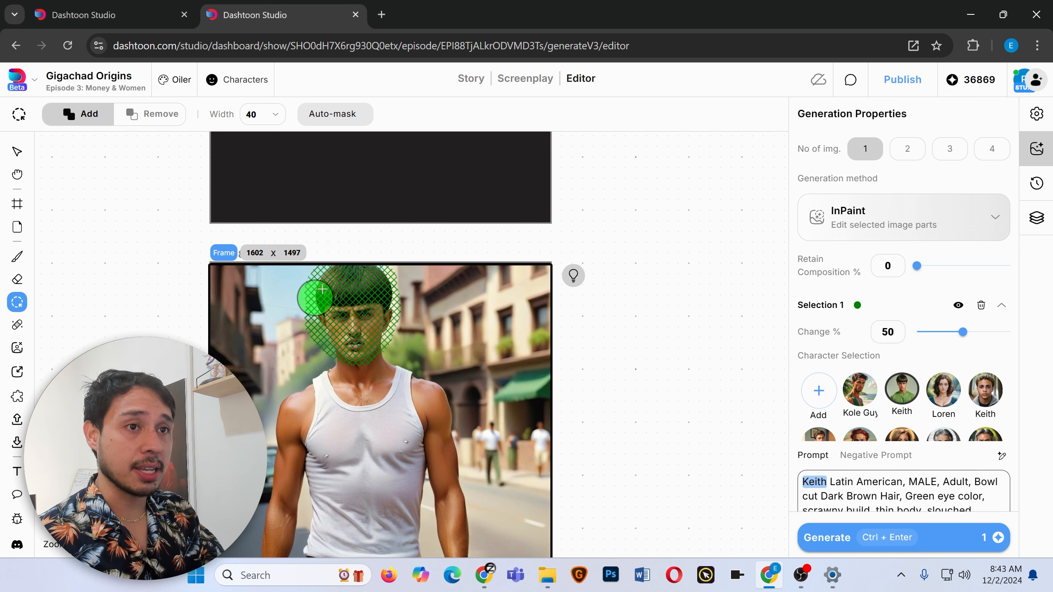
left_click(866, 497)
scroll(866, 497, "down", 2)
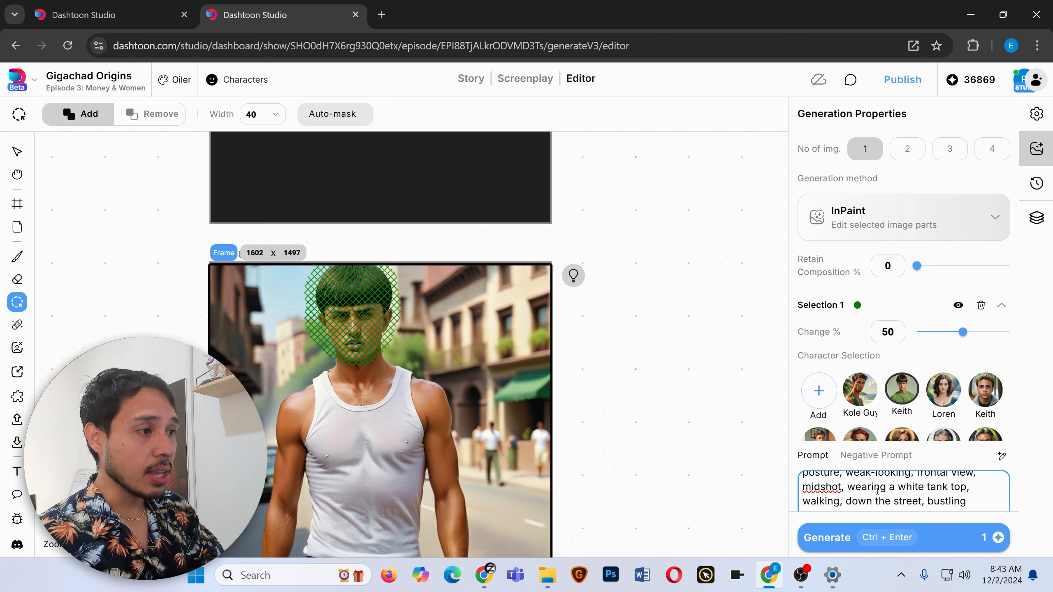
scroll(866, 497, "up", 2)
scroll(866, 497, "down", 2)
left_click_drag(847, 486, 949, 493)
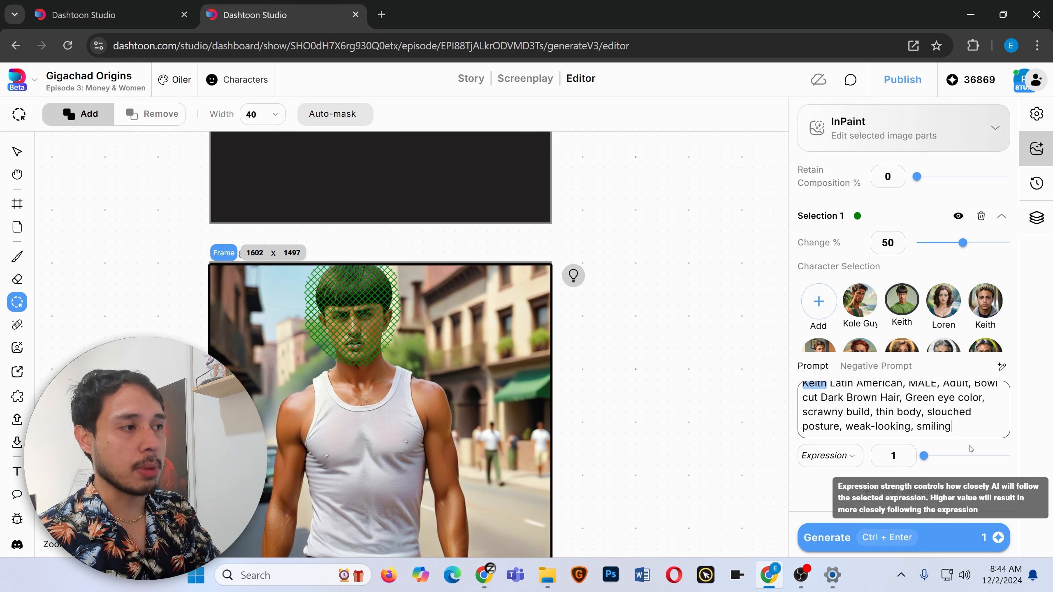
Set the inpaint expression to Happy with strength 3, generate, and accept the smiling result.
left_click(830, 456)
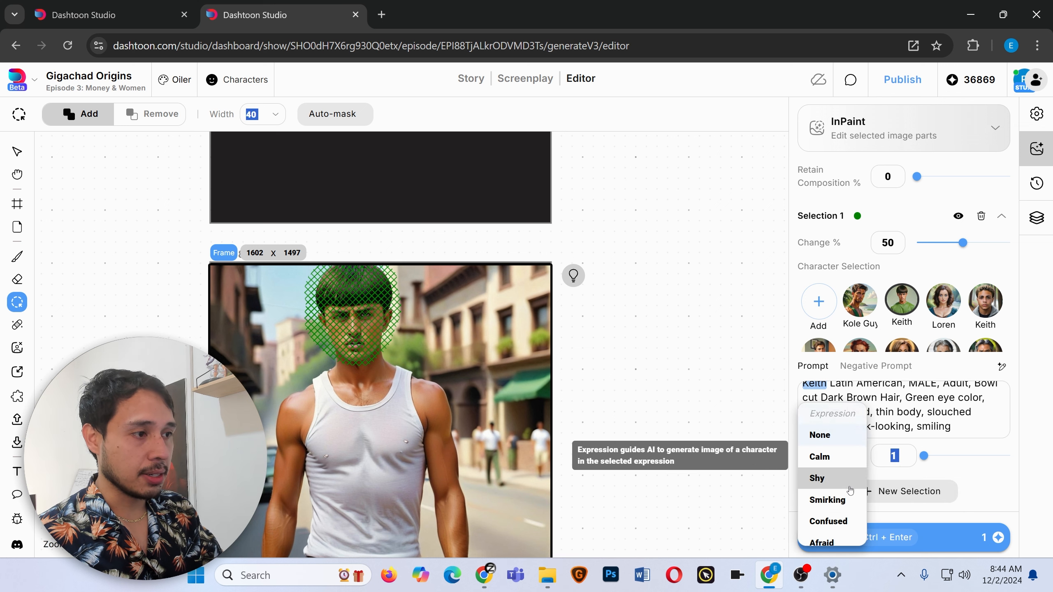
scroll(850, 490, "down", 4)
left_click(823, 530)
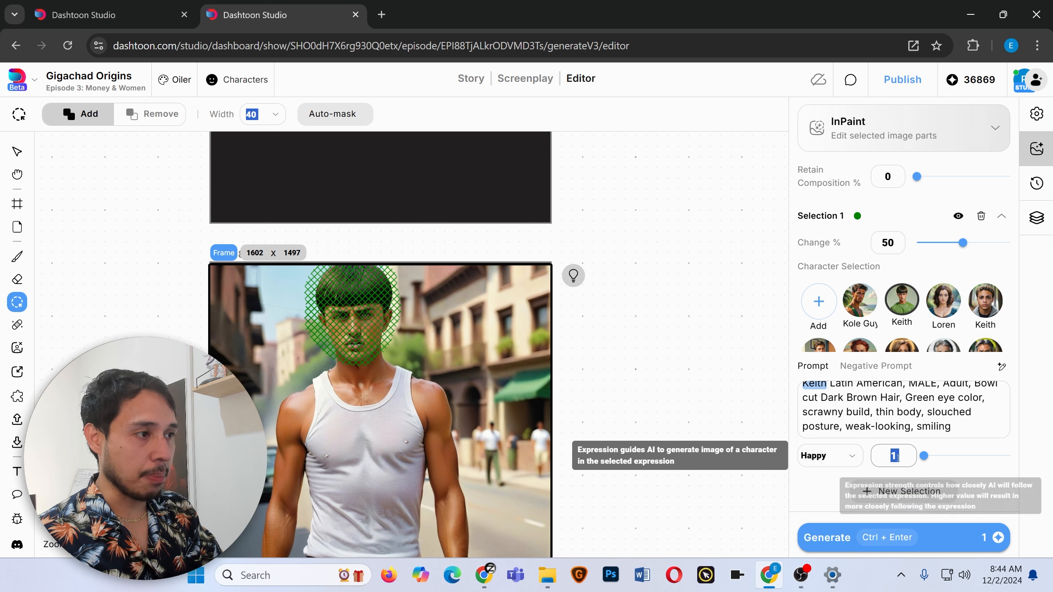
left_click(896, 457)
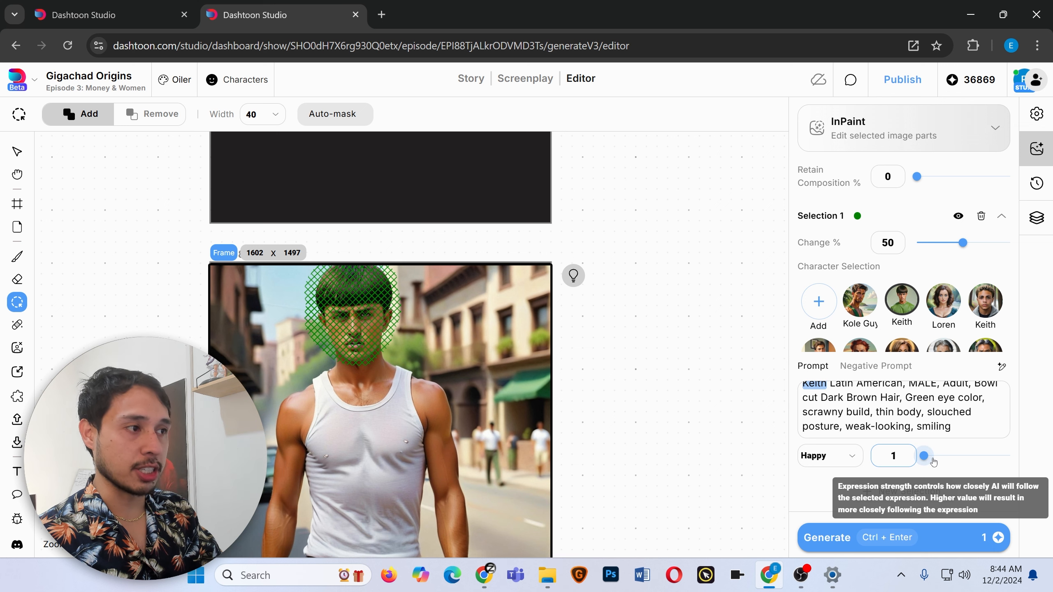
left_click(926, 459)
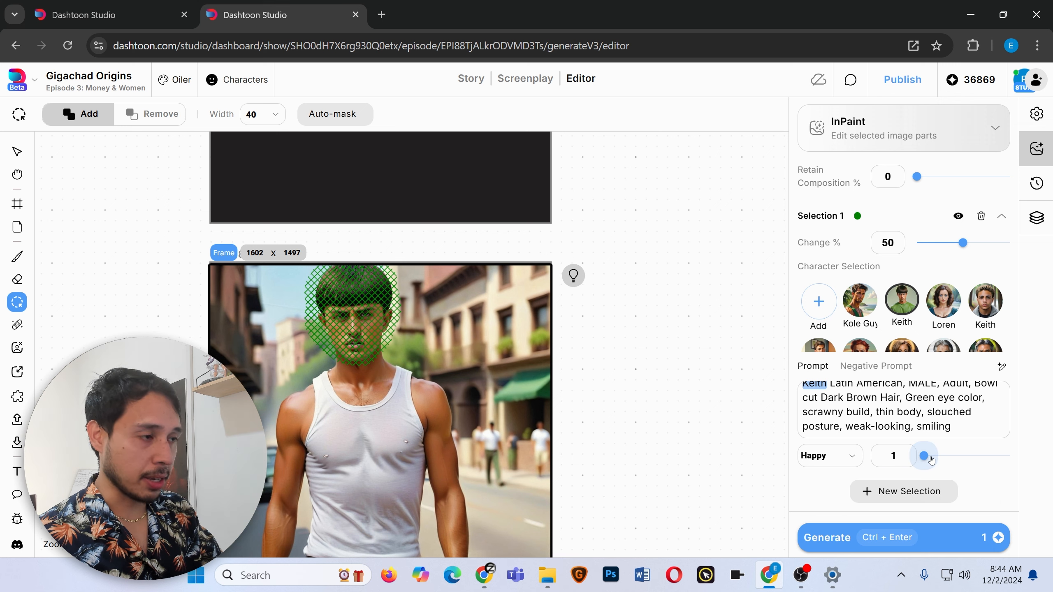
mouse_move(932, 459)
left_mouse_down()
mouse_move(1015, 457)
mouse_move(944, 457)
left_mouse_up()
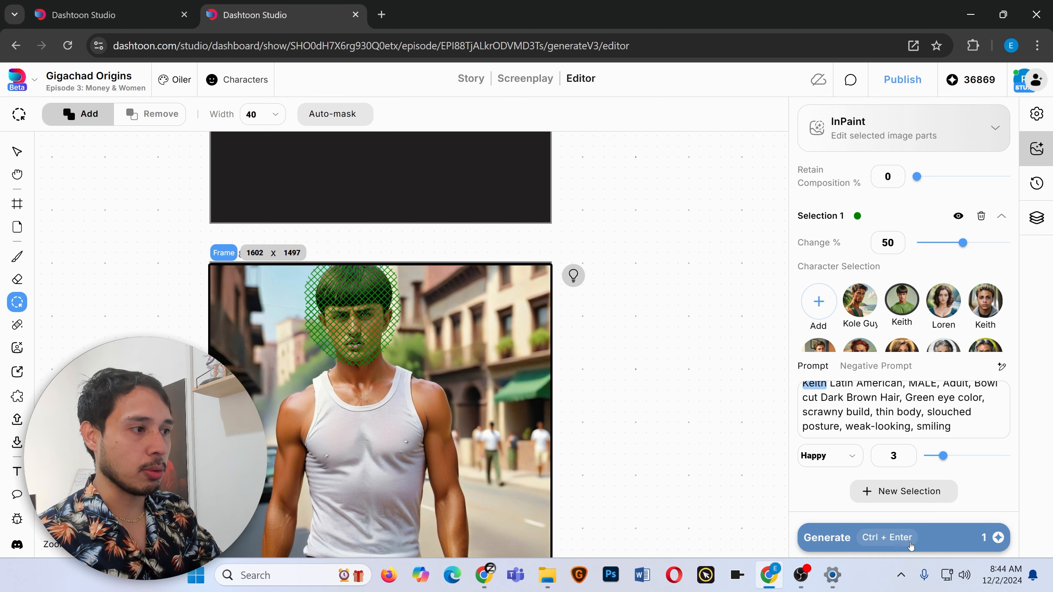
left_click(946, 542)
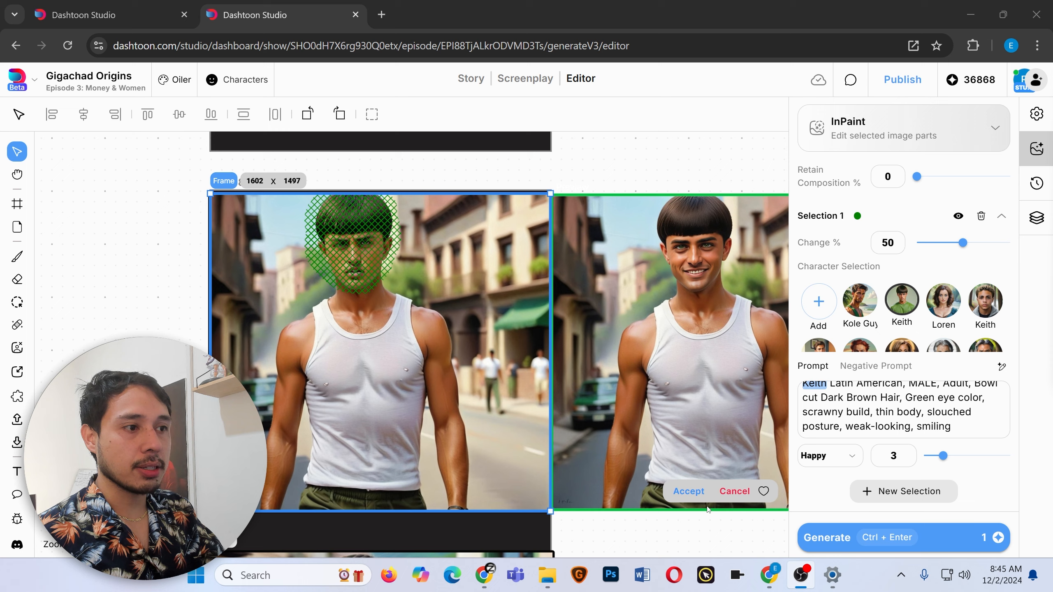
left_click(689, 492)
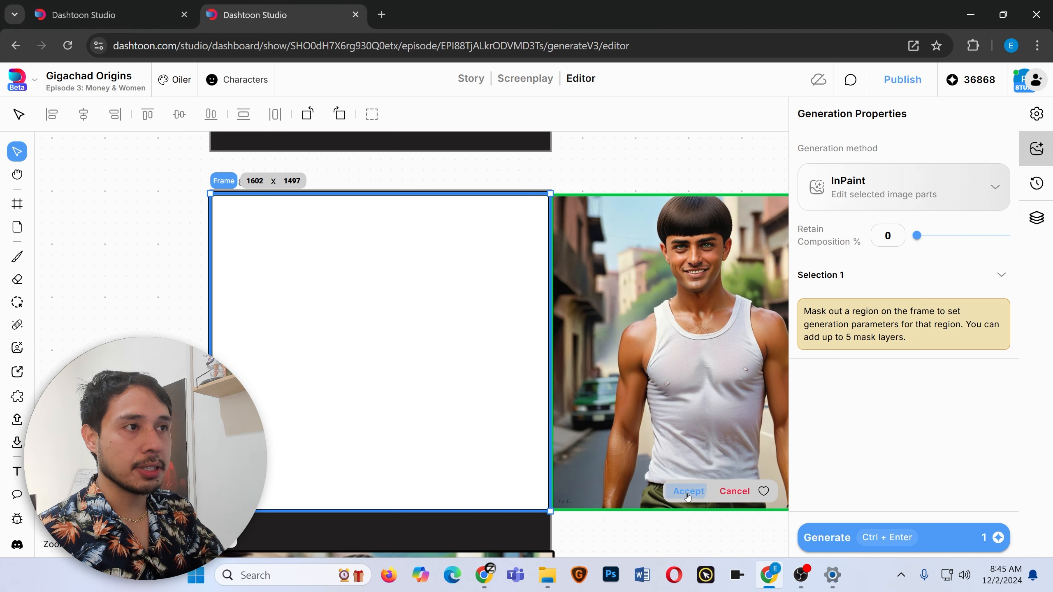
Pick a blue brush colour and paint a rough blue T-shirt over Keith's tank top in the coffee shop panel.
scroll(356, 290, "down", 3)
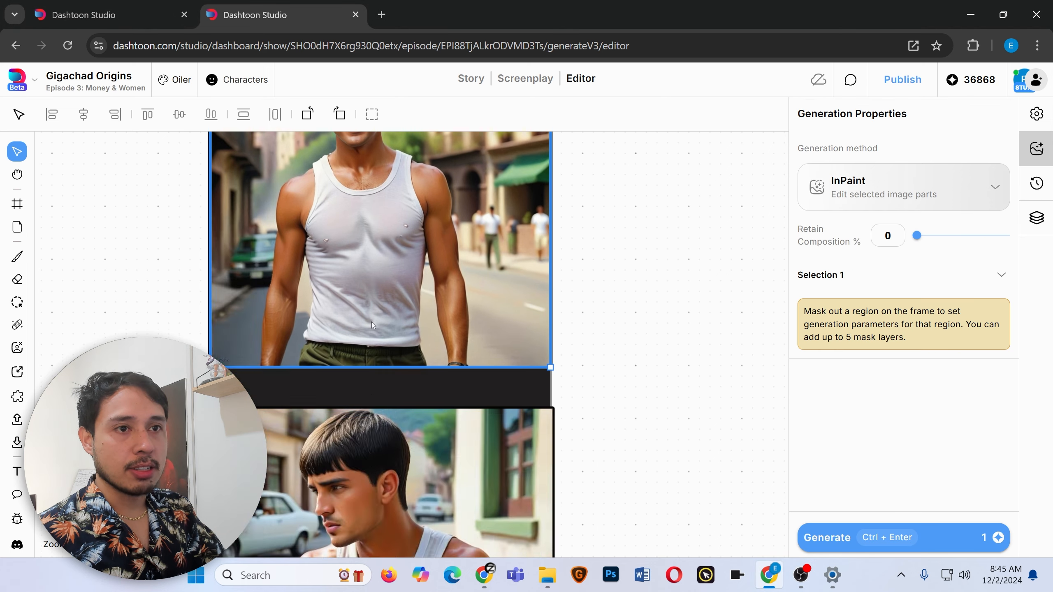
scroll(362, 374, "down", 5)
scroll(394, 370, "up", 5)
scroll(431, 339, "down", 2)
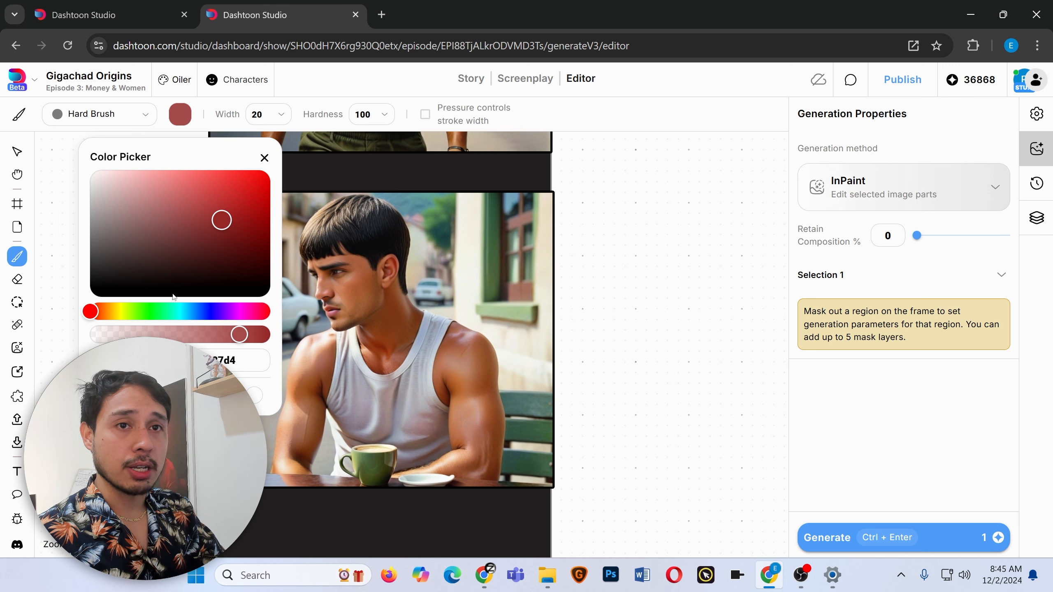
left_click(213, 311)
mouse_move(245, 199)
left_mouse_down()
mouse_move(256, 206)
mouse_move(237, 181)
left_mouse_up()
left_click(245, 335)
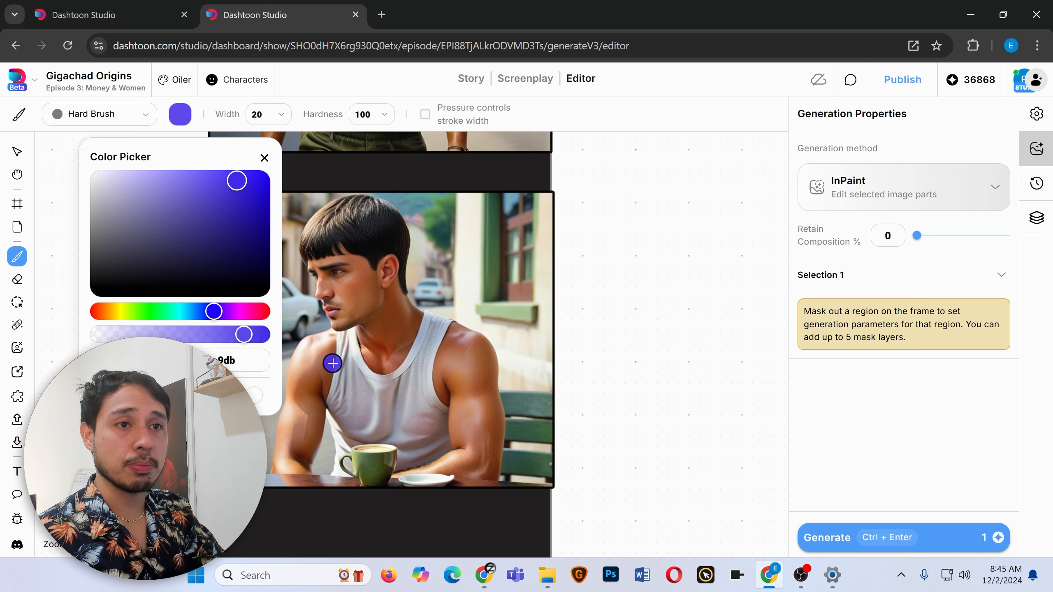
mouse_move(326, 363)
left_mouse_down()
mouse_move(316, 422)
mouse_move(285, 416)
mouse_move(304, 348)
mouse_move(352, 337)
mouse_move(381, 381)
mouse_move(488, 351)
mouse_move(414, 459)
mouse_move(340, 426)
mouse_move(362, 379)
mouse_move(447, 356)
mouse_move(386, 414)
mouse_move(392, 378)
mouse_move(319, 392)
left_mouse_up()
left_click(264, 158)
left_click_drag(318, 391, 347, 346)
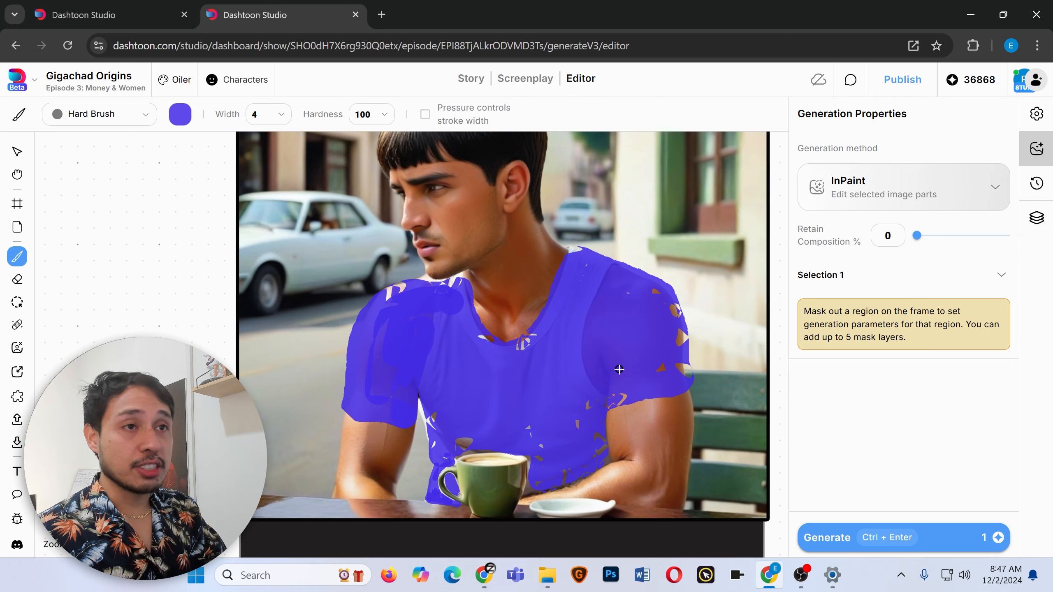
Paint an inpaint mask over the blue-painted shirt area, adjusting the mask brush size as needed.
left_click(18, 305)
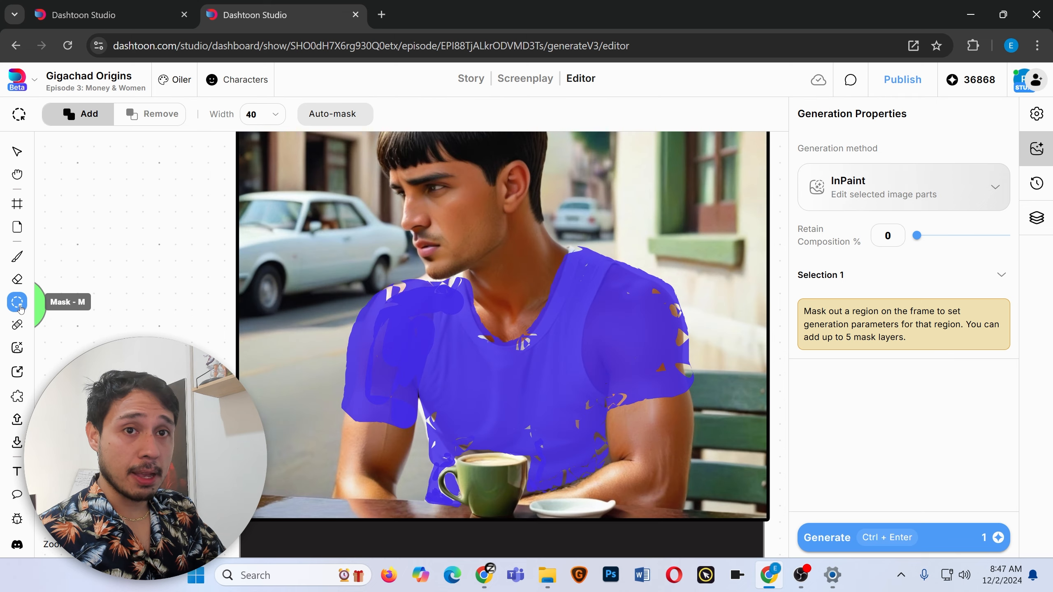
key("bracketleft")
key("bracketleft")
key("bracketleft")
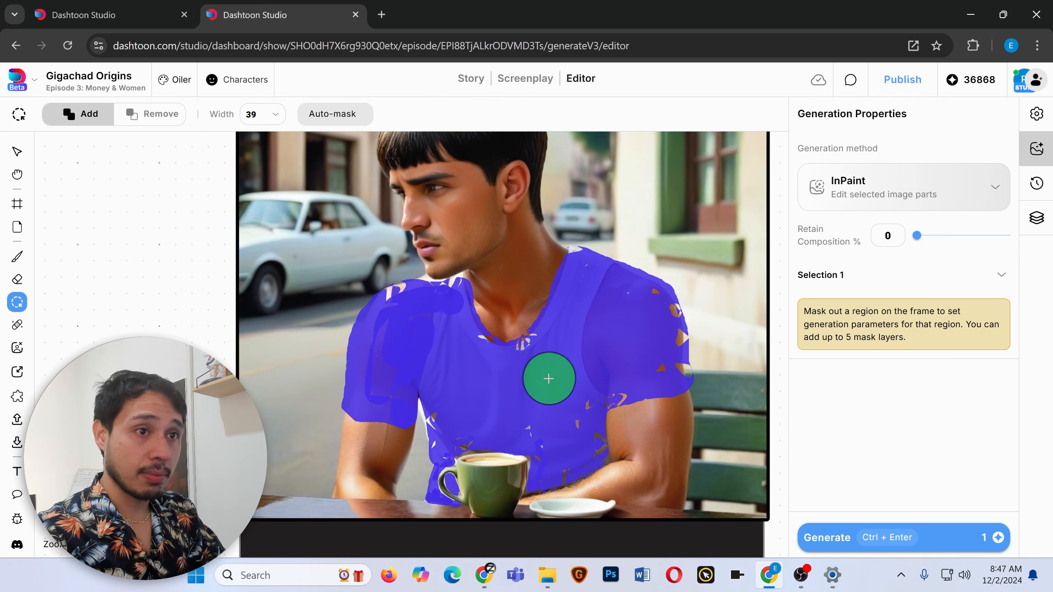
key("bracketleft")
key("v")
left_click(18, 305)
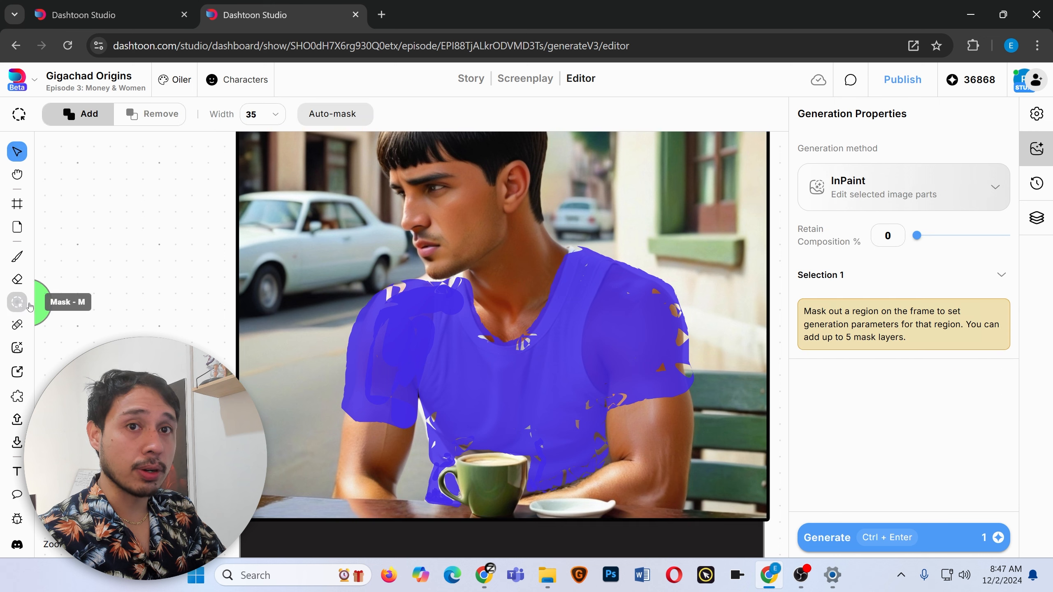
key("bracketleft")
mouse_move(420, 343)
left_mouse_down()
mouse_move(439, 304)
mouse_move(536, 344)
mouse_move(588, 261)
mouse_move(583, 276)
mouse_move(598, 267)
mouse_move(647, 285)
mouse_move(676, 377)
mouse_move(622, 386)
mouse_move(597, 293)
left_mouse_up()
key("bracketright")
key("bracketright")
key("bracketright")
key("bracketright")
key("bracketright")
key("bracketright")
key("bracketright")
key("bracketright")
key("bracketright")
key("bracketright")
key("bracketright")
key("bracketright")
key("bracketright")
key("bracketright")
key("bracketright")
key("bracketright")
key("bracketright")
key("bracketright")
key("bracketright")
key("bracketright")
left_click_drag(597, 361, 383, 359)
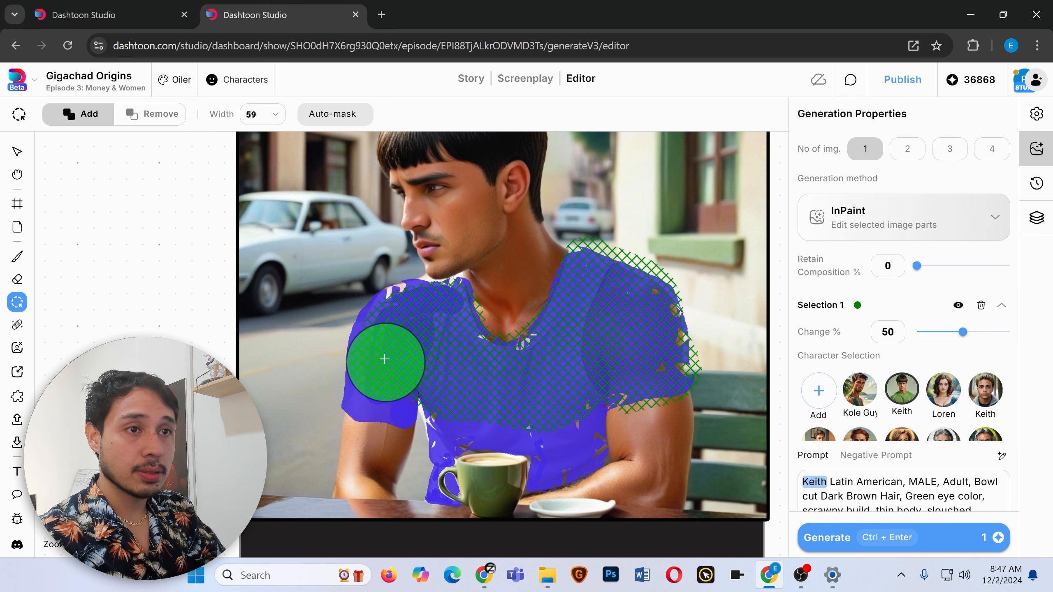
key("bracketleft")
key("bracketleft")
key("bracketleft")
key("bracketleft")
key("bracketleft")
key("bracketleft")
key("bracketleft")
key("bracketleft")
key("bracketleft")
key("bracketleft")
key("bracketleft")
key("bracketleft")
key("bracketleft")
key("bracketleft")
key("bracketleft")
key("bracketleft")
key("bracketleft")
key("bracketleft")
key("bracketleft")
key("bracketleft")
mouse_move(463, 286)
left_mouse_down()
mouse_move(369, 404)
mouse_move(594, 403)
mouse_move(471, 443)
mouse_move(449, 487)
mouse_move(496, 400)
mouse_move(555, 431)
mouse_move(435, 304)
mouse_move(456, 460)
mouse_move(571, 259)
left_mouse_up()
key("bracketright")
key("bracketright")
key("bracketright")
key("bracketright")
key("bracketright")
key("bracketright")
key("bracketright")
key("bracketright")
key("bracketright")
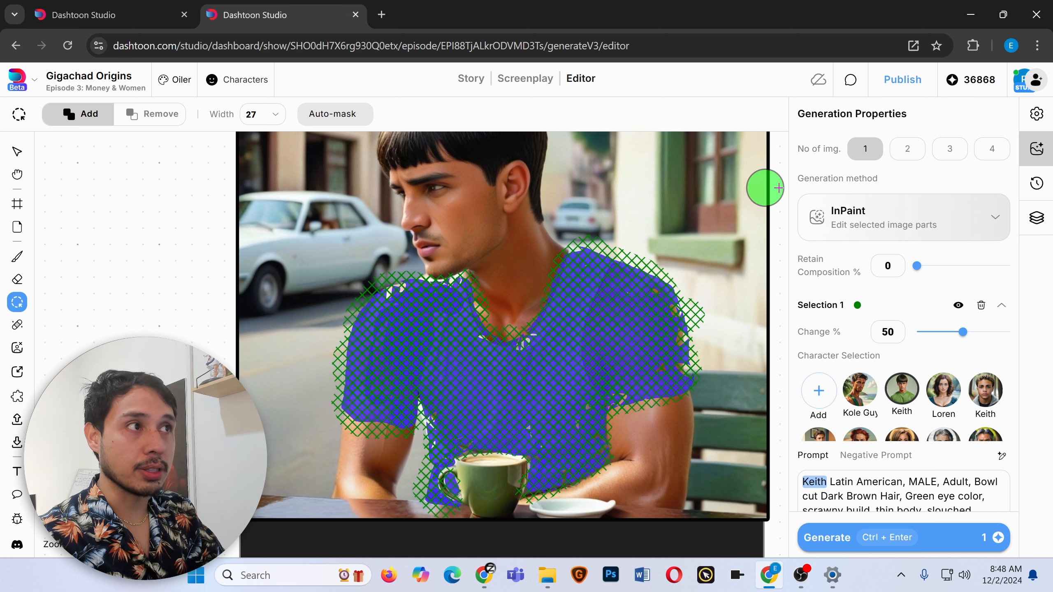
Replace the inpaint prompt with 'blue shirt' and generate.
scroll(896, 490, "down", 2)
double_click(896, 488)
key("ctrl+a")
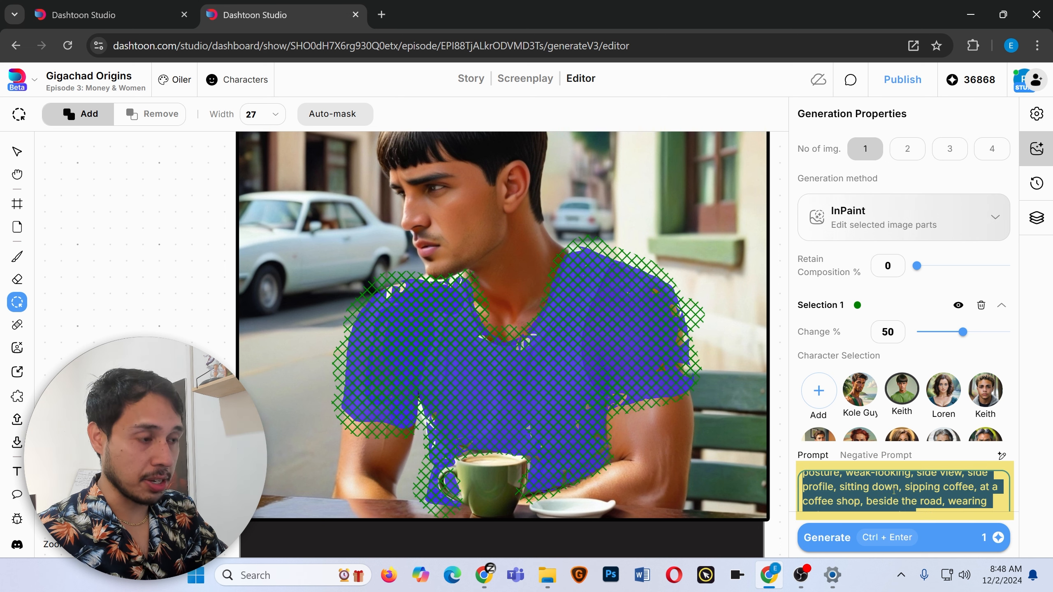
key("BackSpace")
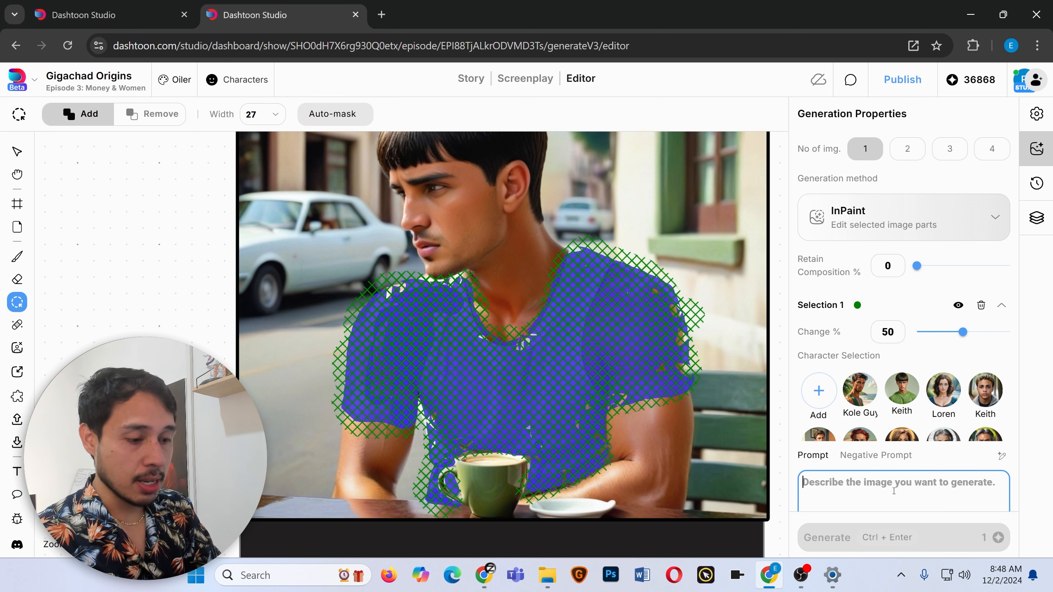
type("blue shirt")
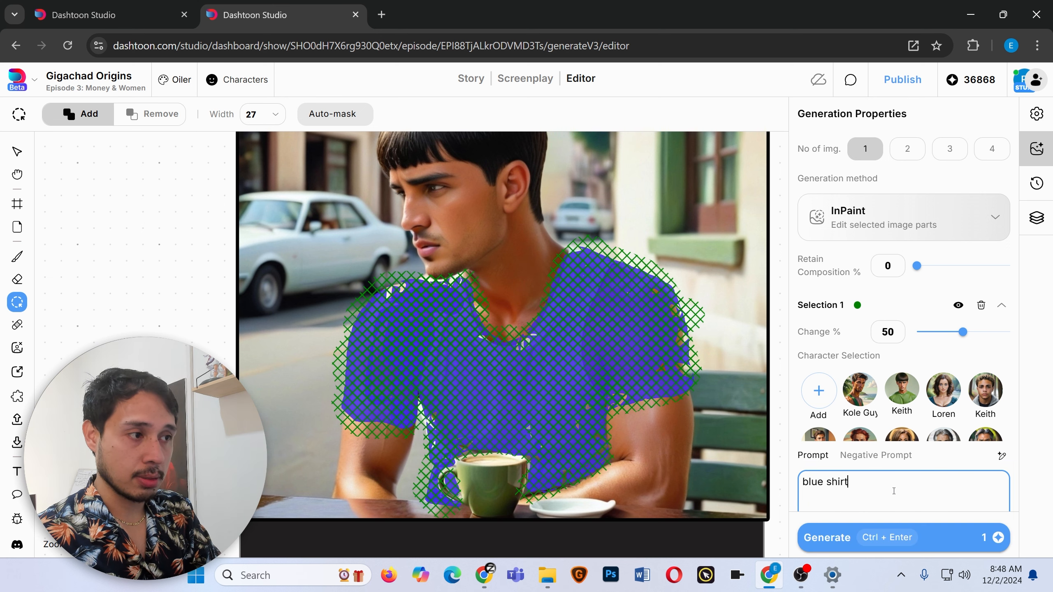
key("ctrl+Return")
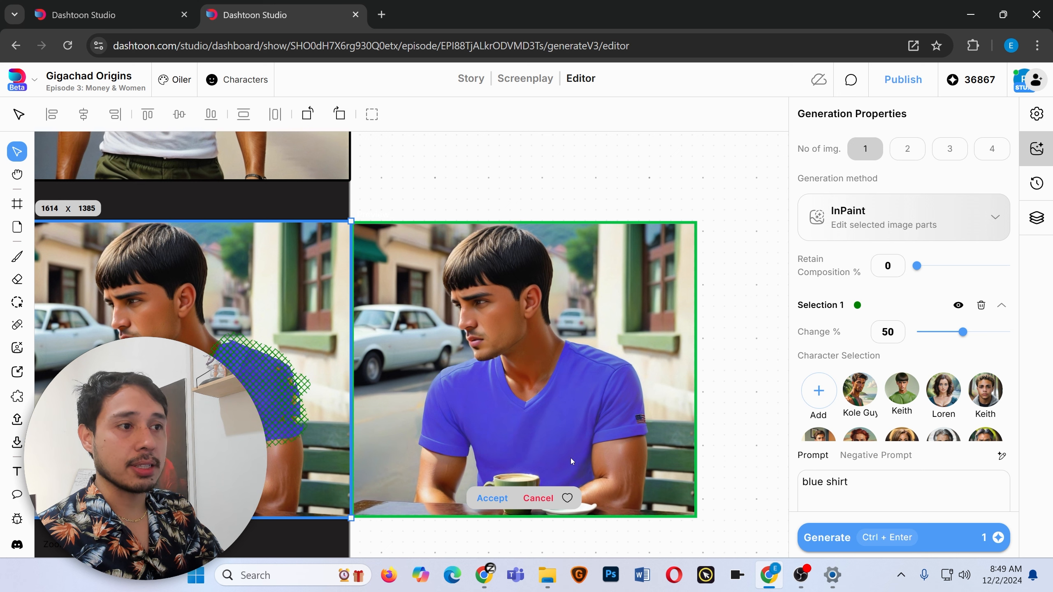
Compare the blue-shirt result with the original and accept it.
scroll(325, 417, "left", 4)
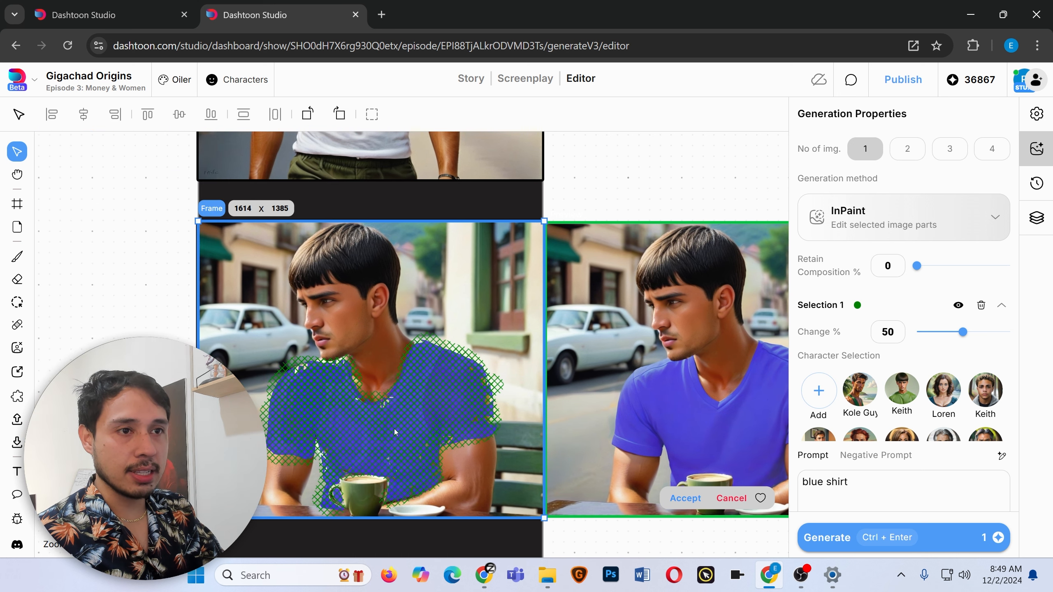
scroll(466, 391, "right", 3)
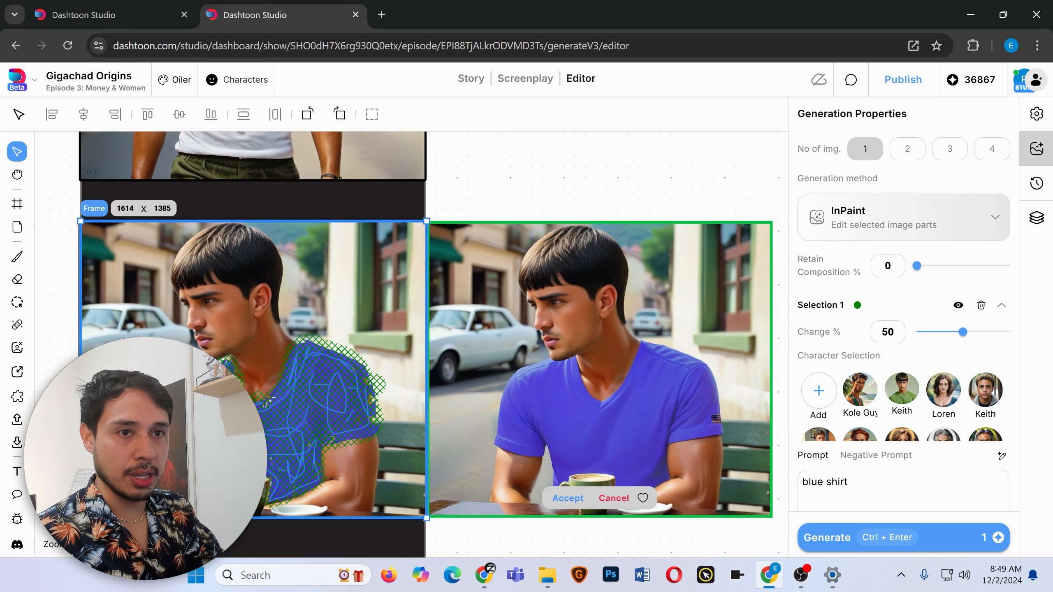
left_click(564, 501)
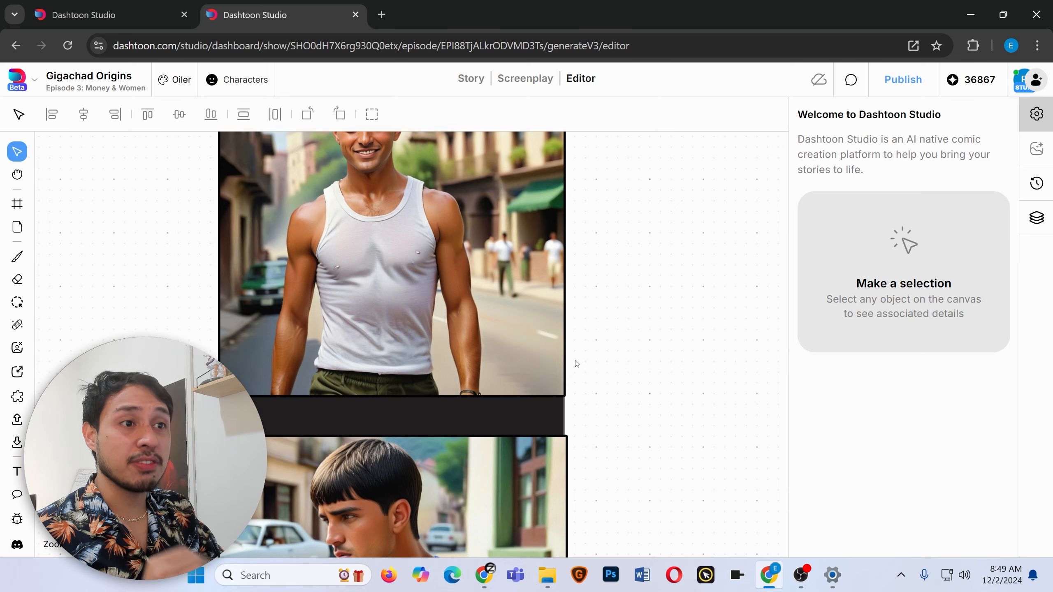
scroll(577, 363, "up", 6)
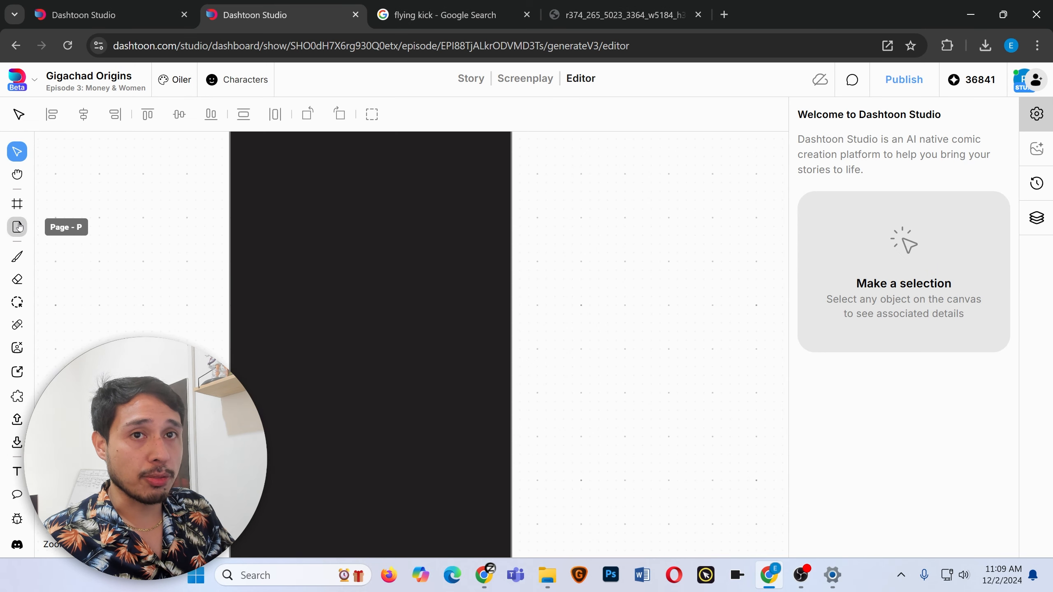
Draw a new frame about 1615 x 1240 across the page.
left_click(17, 205)
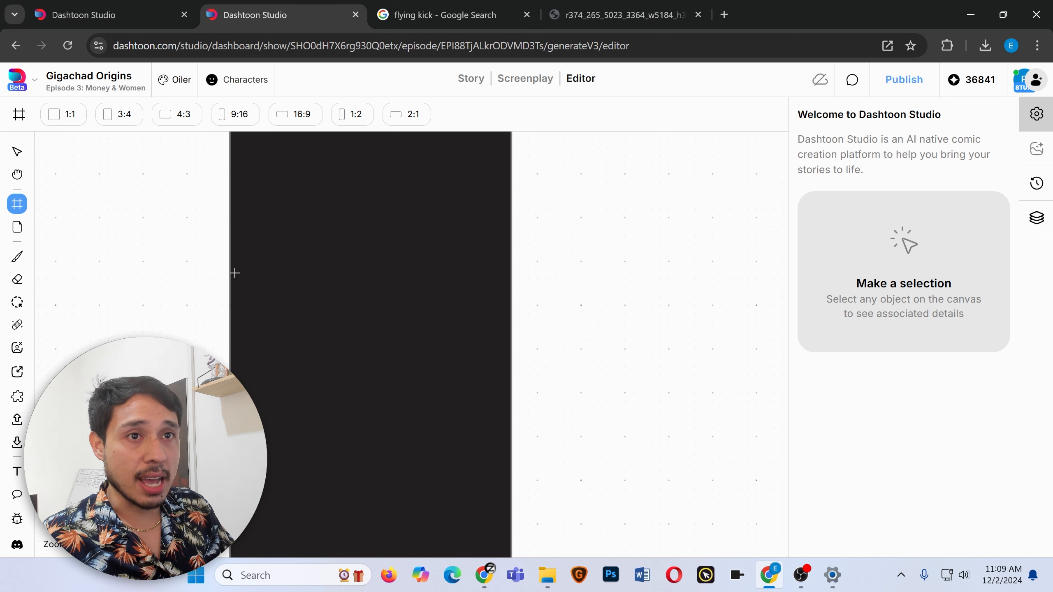
left_click_drag(229, 274, 513, 490)
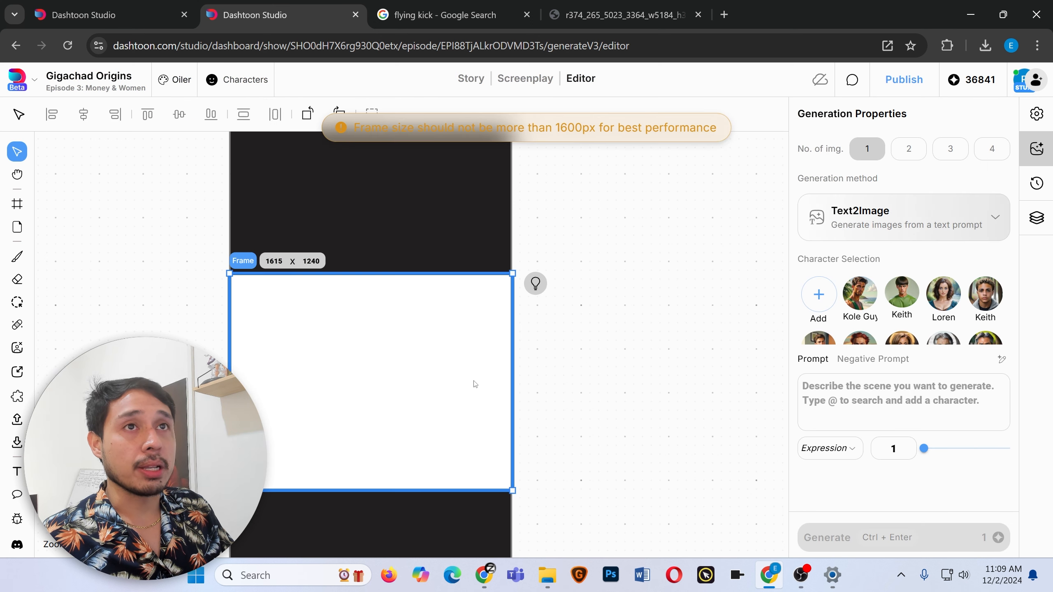
Switch to the Google Images results for 'flying kick' and save the Adobe Stock karate kick image.
left_click(419, 11)
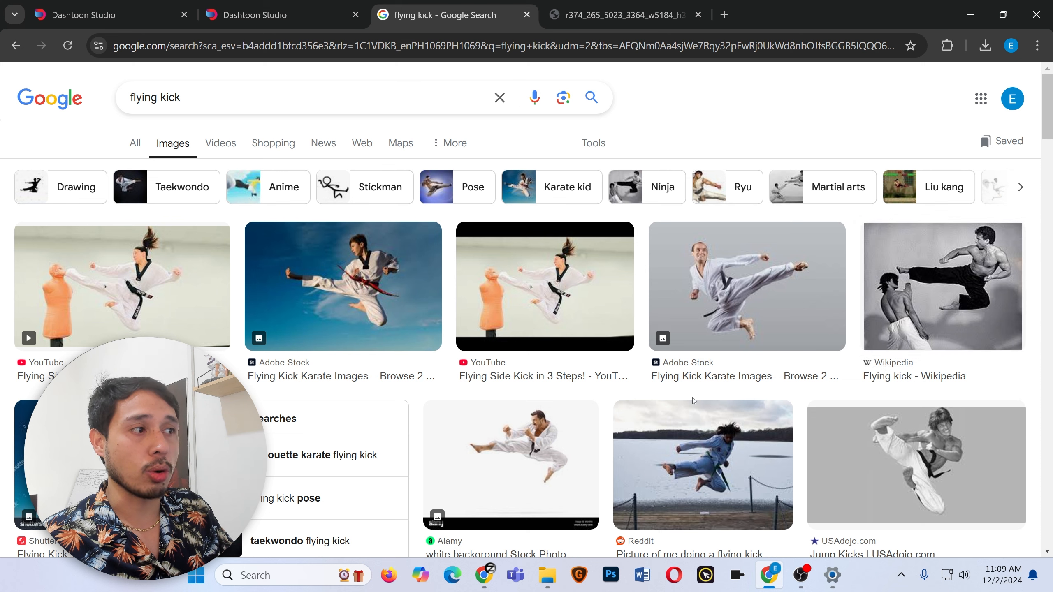
left_click(780, 291)
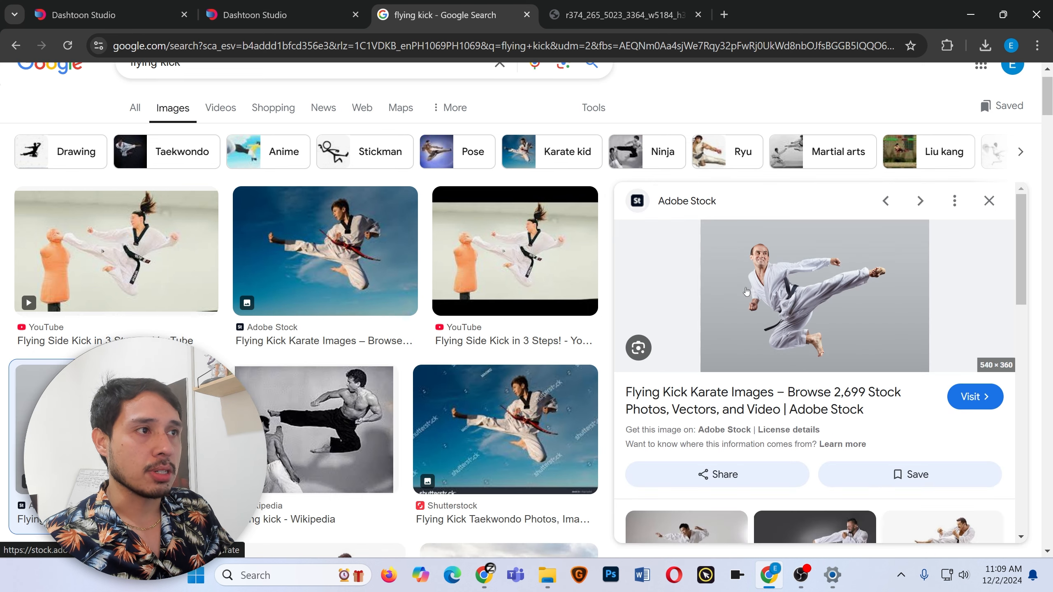
right_click(772, 290)
left_click(825, 224)
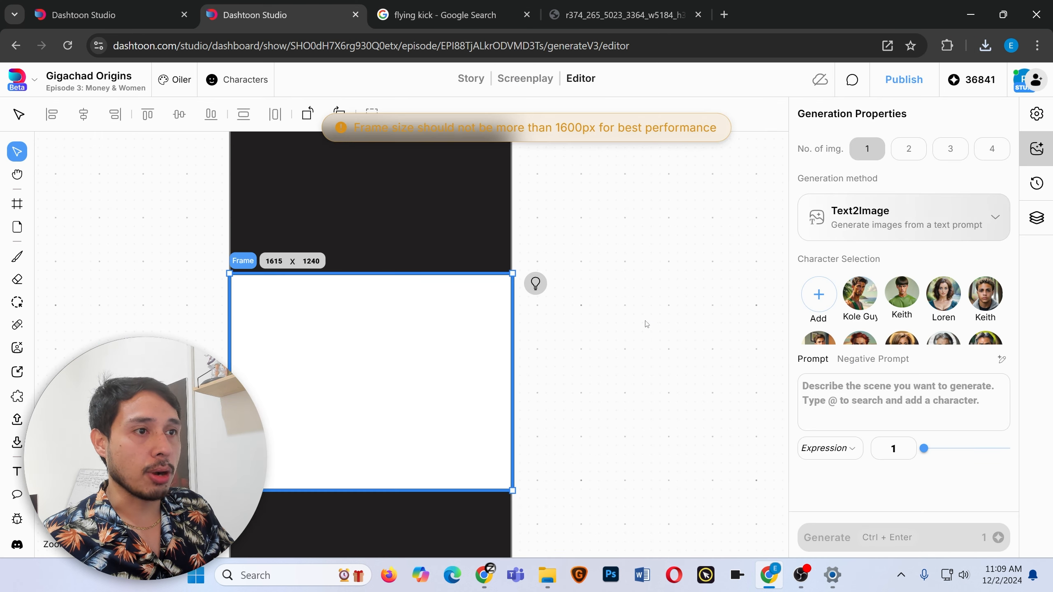
Drag the downloaded kick image onto the canvas and enlarge it to about 1620 x 1080.
left_click(986, 46)
left_click_drag(904, 117, 638, 487)
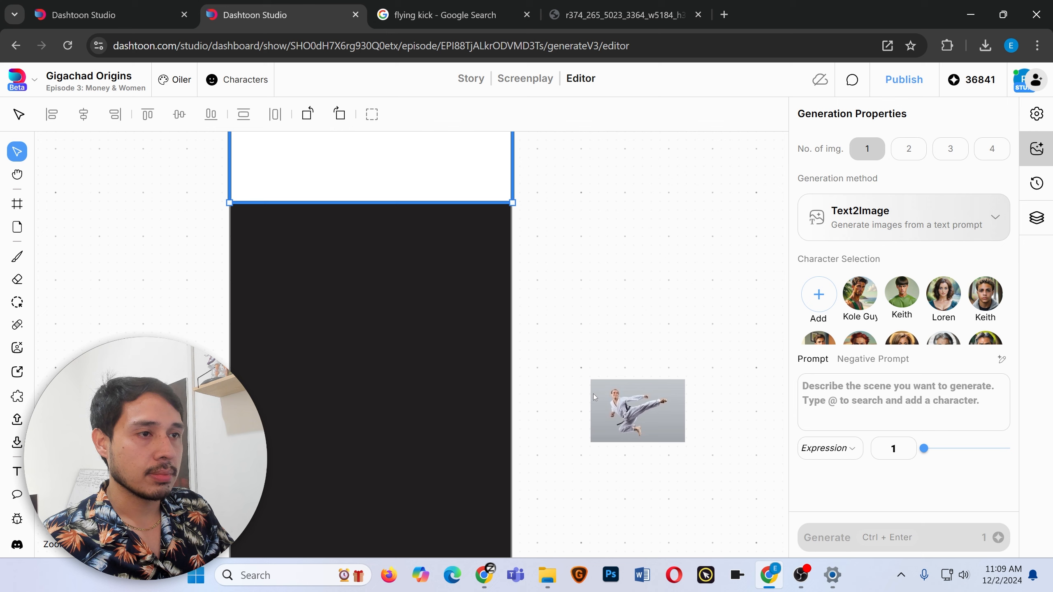
left_click_drag(611, 396, 577, 276)
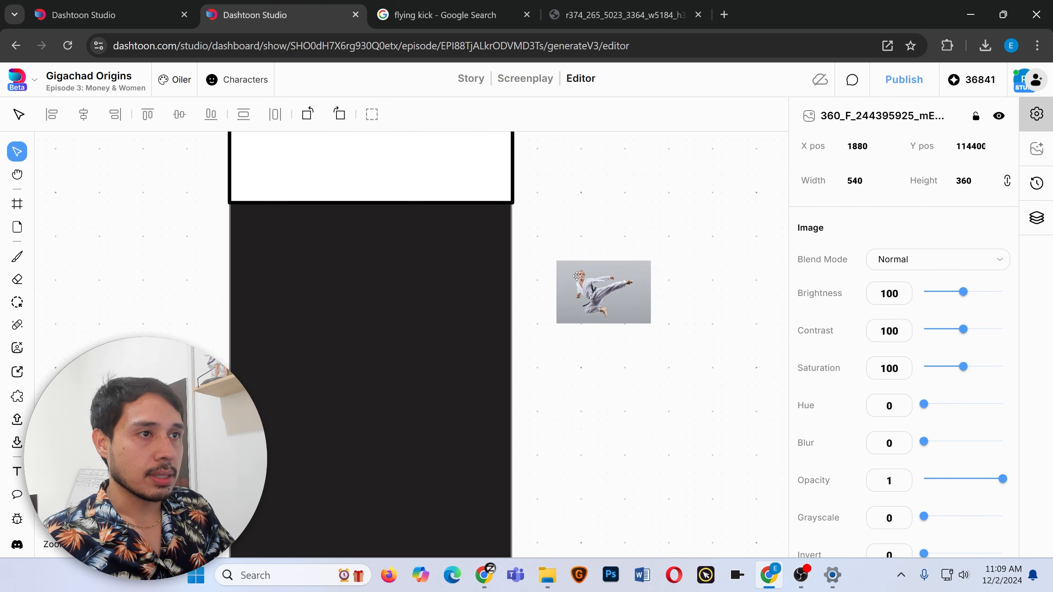
left_click_drag(577, 276, 544, 251)
left_click_drag(618, 299, 732, 426)
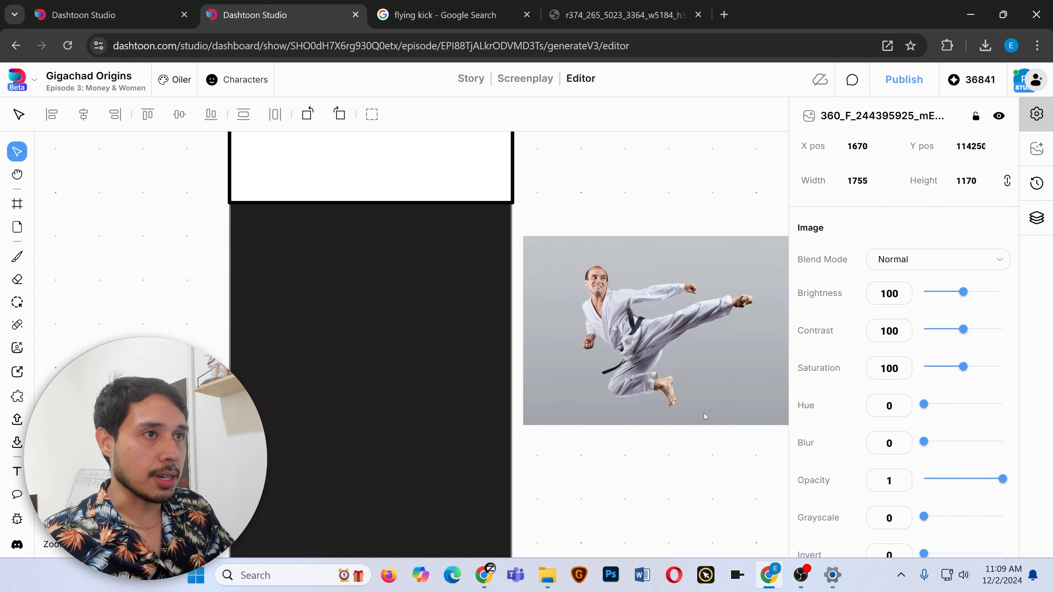
Remove the image's background and fit the kicking figure inside the new frame.
scroll(663, 392, "right", 6)
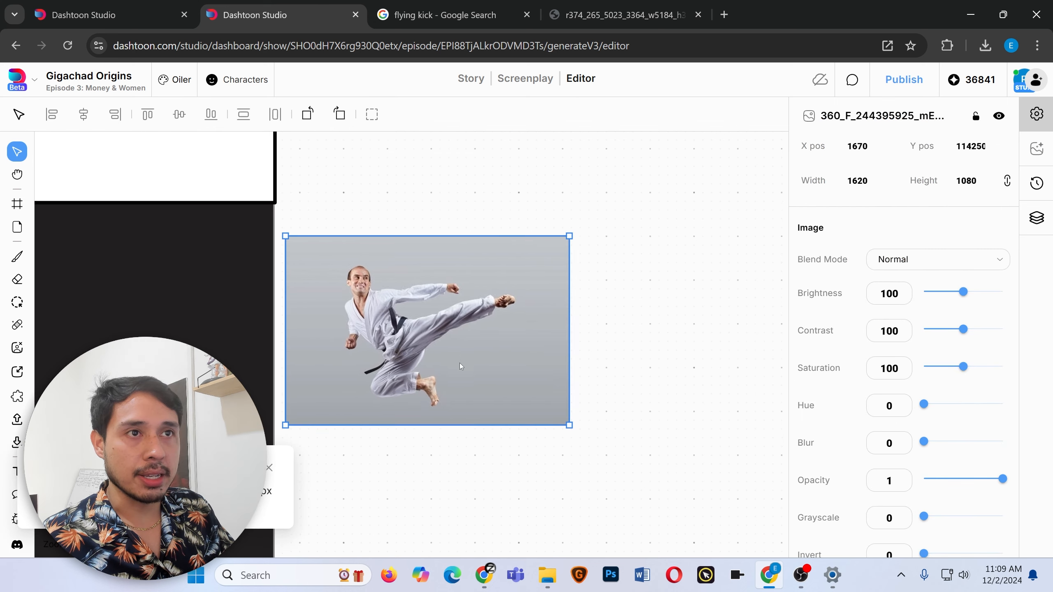
left_click(17, 348)
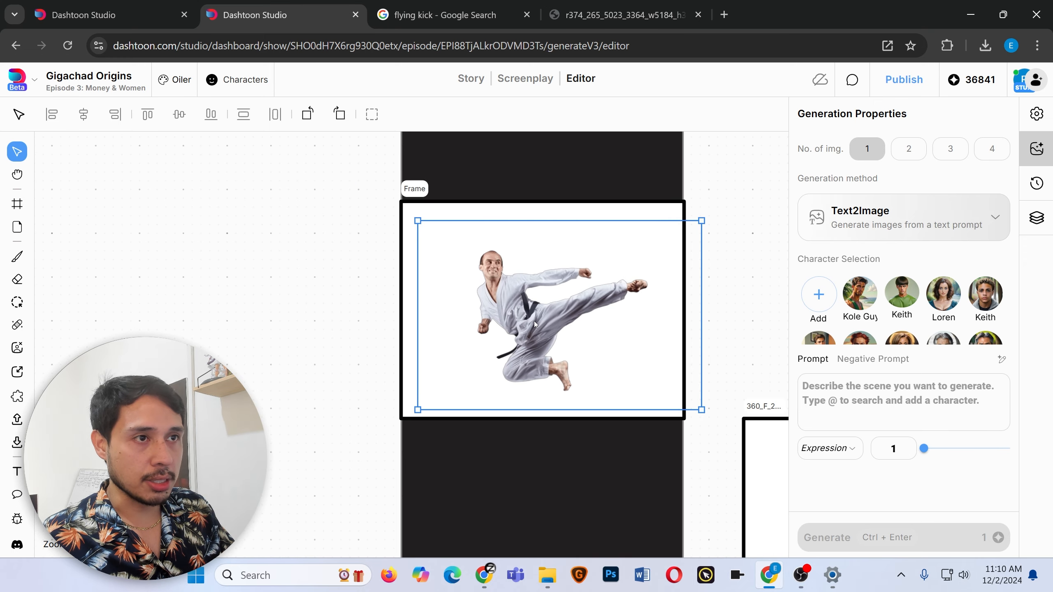
left_click_drag(534, 322, 520, 294)
left_click_drag(673, 389, 685, 405)
left_click_drag(693, 200, 708, 192)
left_click_drag(390, 192, 425, 210)
left_click_drag(581, 307, 536, 311)
left_click_drag(667, 215, 684, 214)
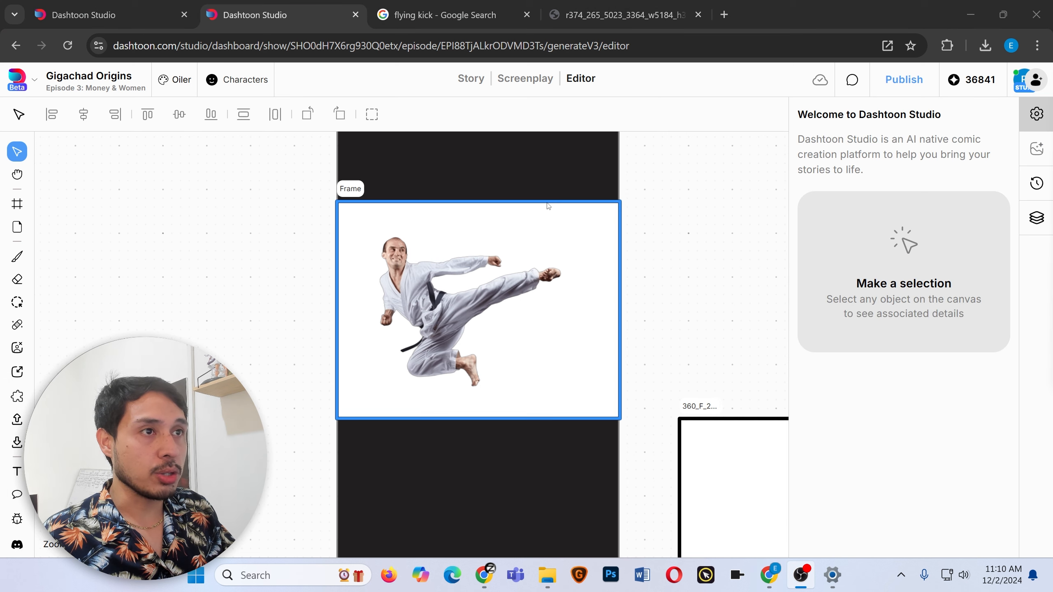
Switch the kick frame's generation method to Image2Image and select the Lexi character.
left_click(545, 203)
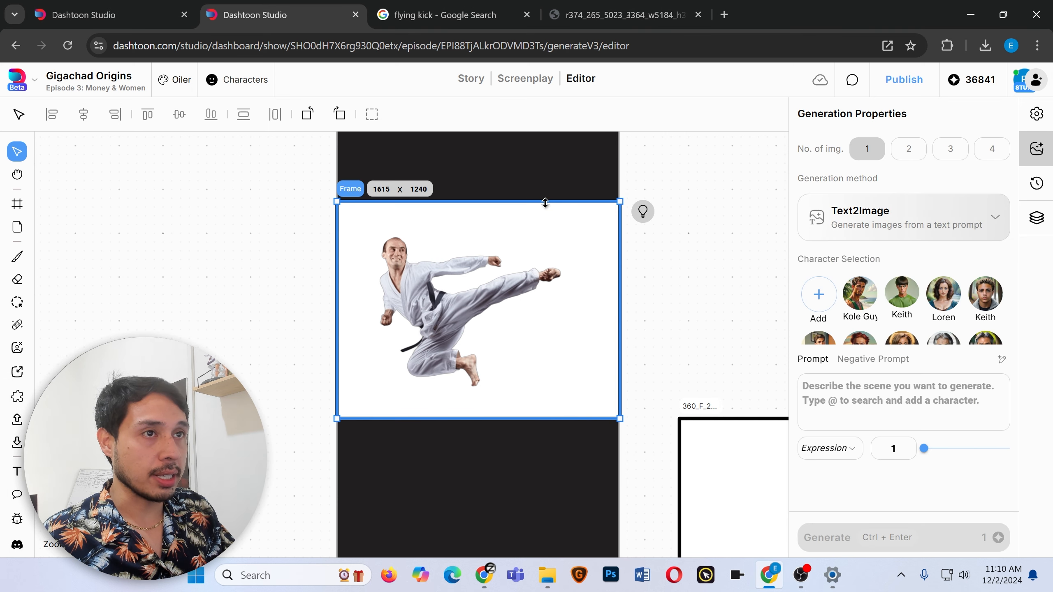
left_click(971, 213)
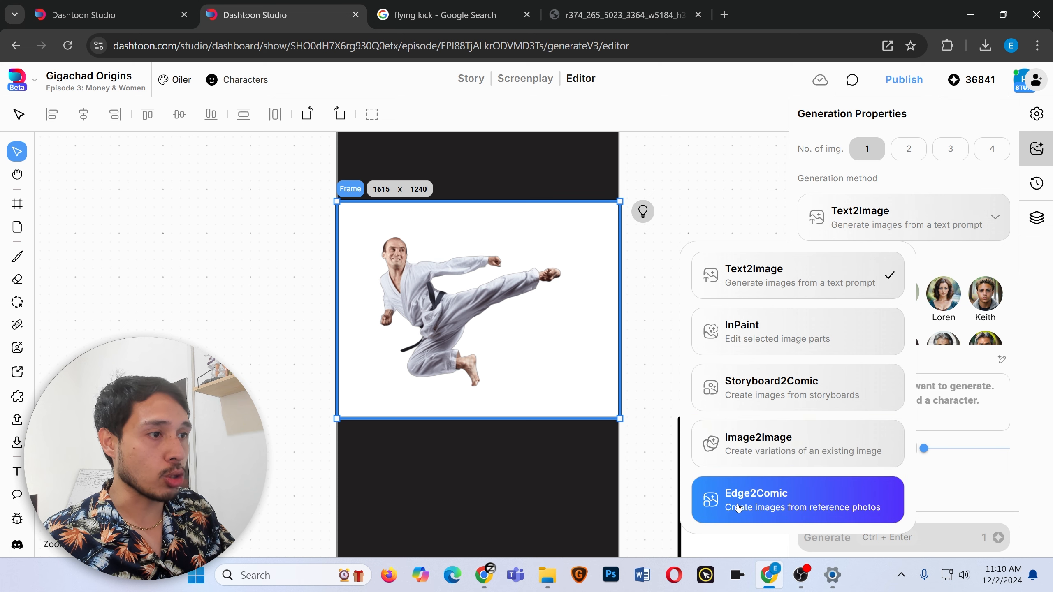
left_click(820, 455)
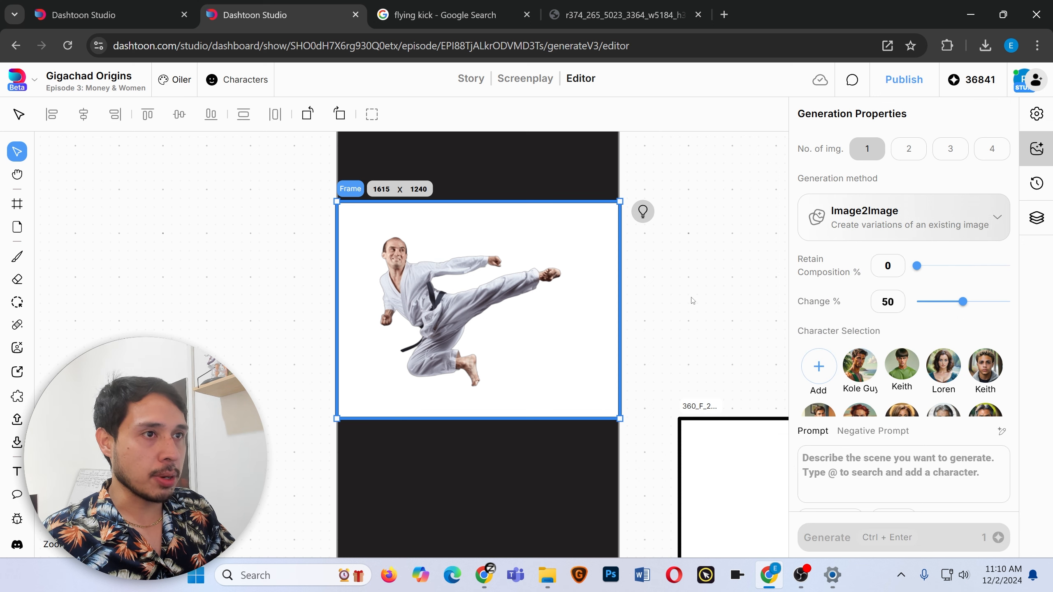
scroll(914, 397, "down", 2)
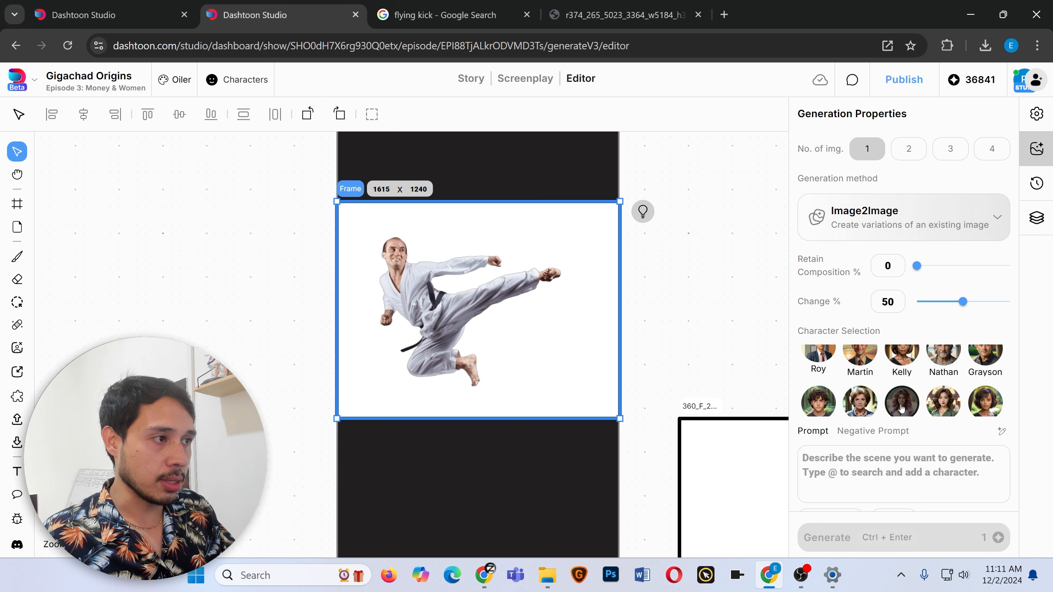
left_click(902, 404)
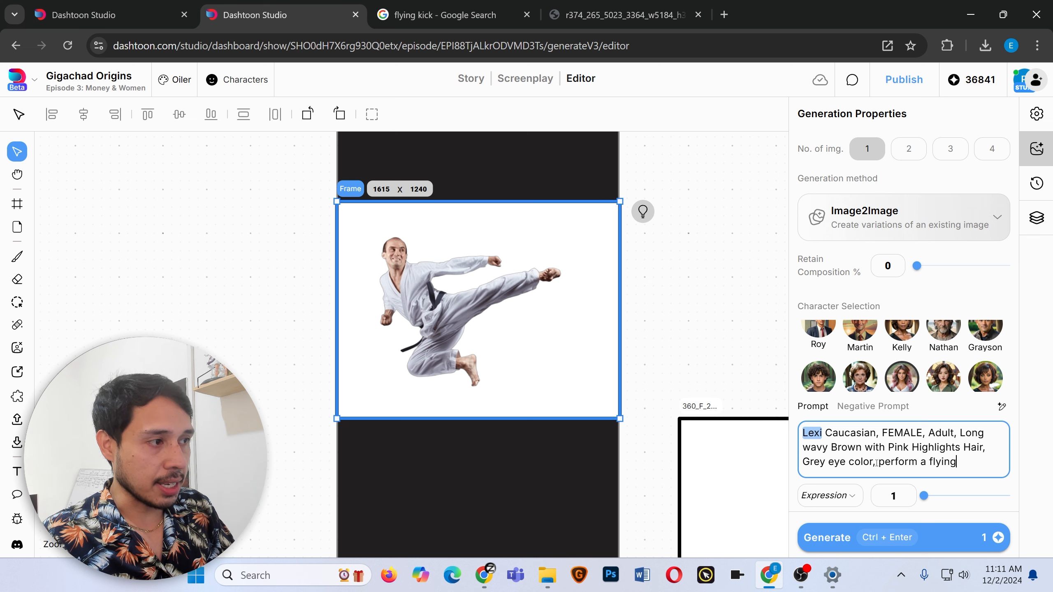
Complete the prompt with 'perform a flying kick, kicking in the air', set an Angry expression at strength 3, and generate two images.
type("ing in the air")
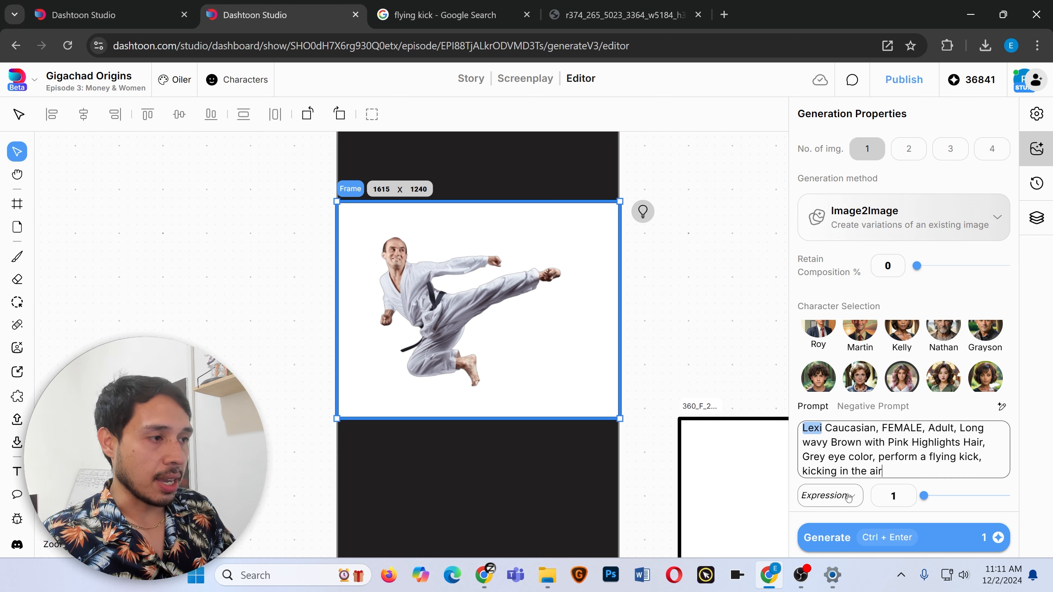
left_click(828, 496)
scroll(834, 477, "down", 1)
left_click(823, 534)
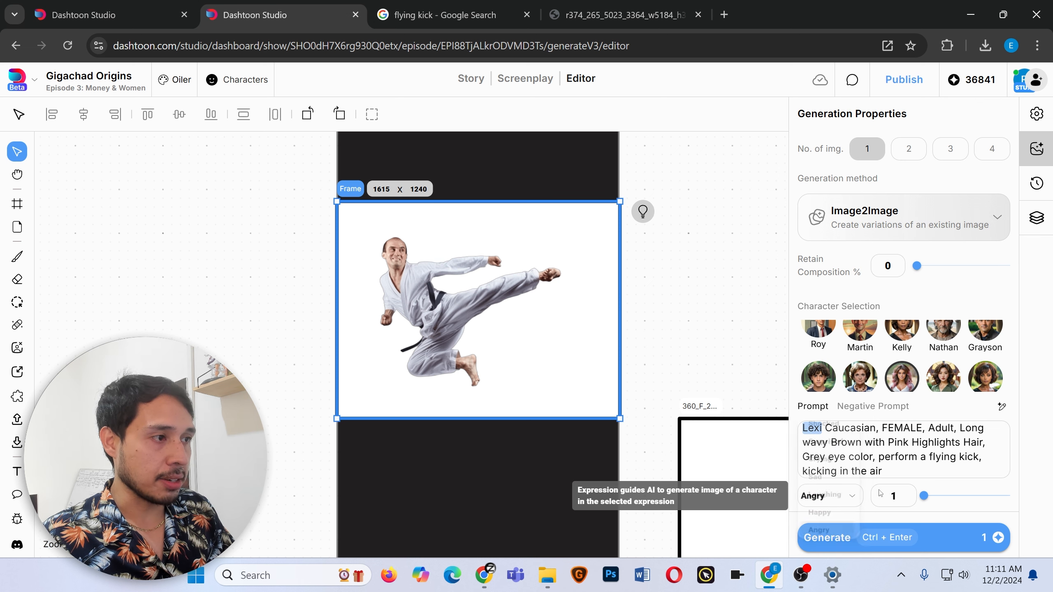
left_click(942, 496)
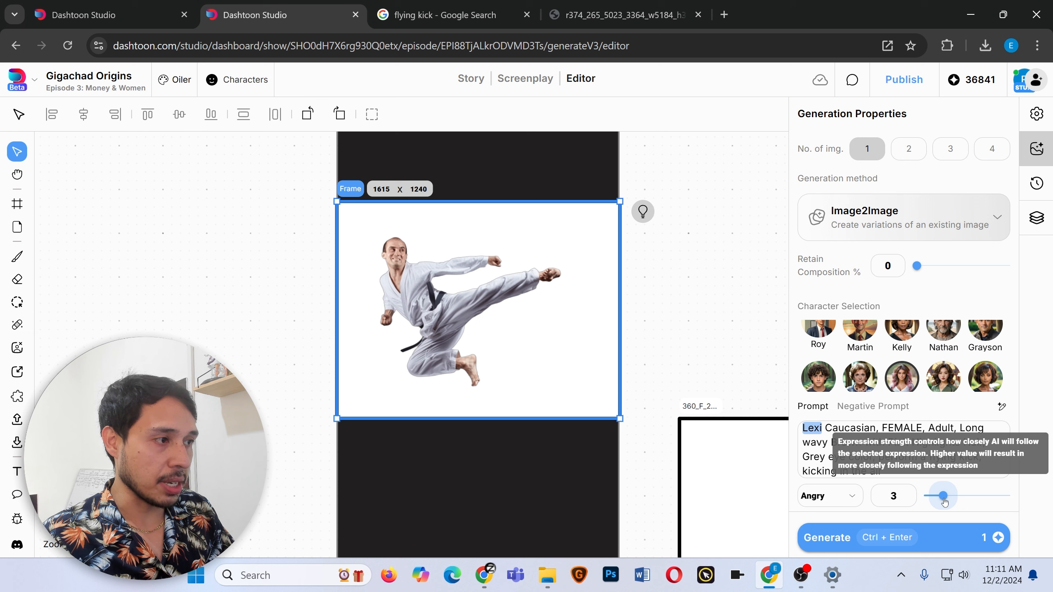
left_click(908, 150)
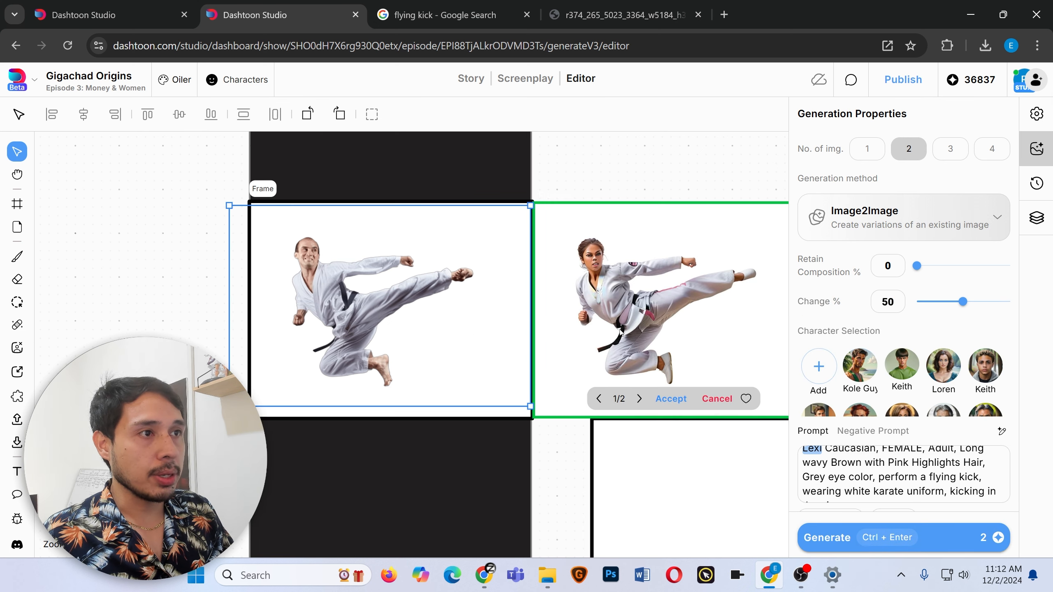
Browse the two generated variations and accept the first one.
left_click(638, 399)
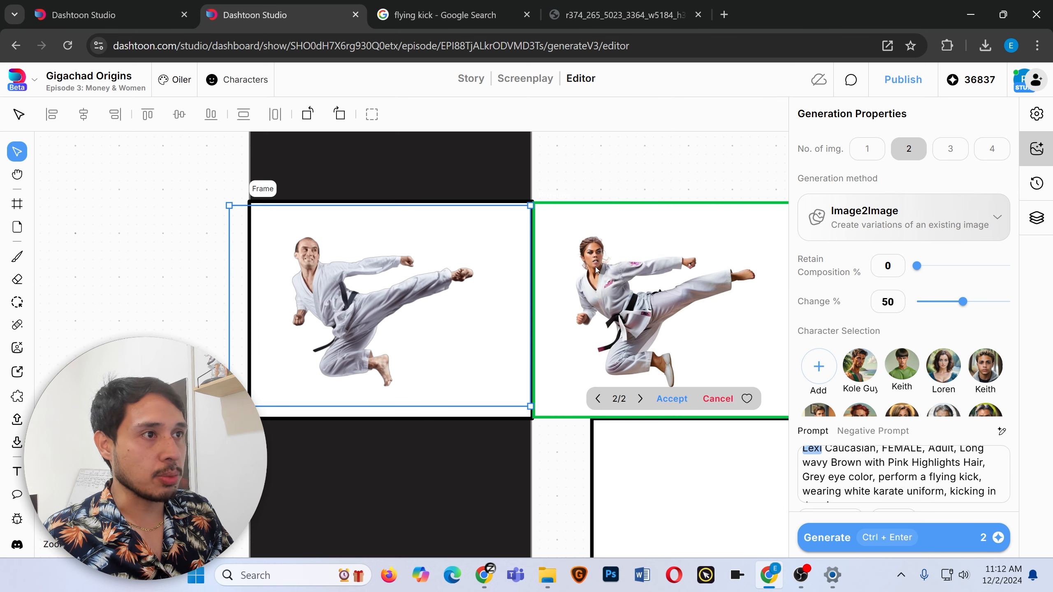
left_click(525, 399)
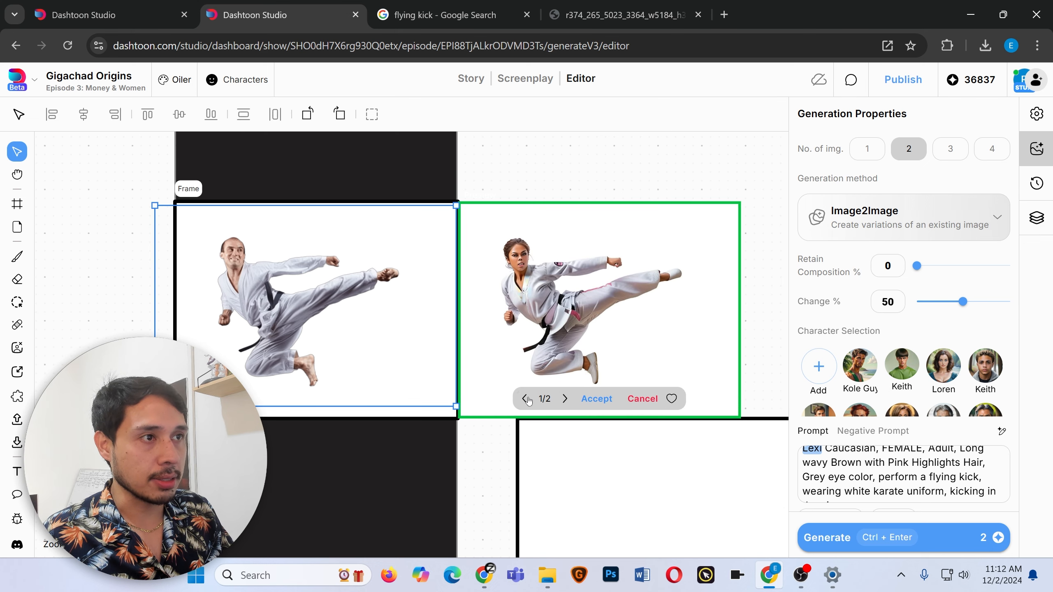
left_click(597, 399)
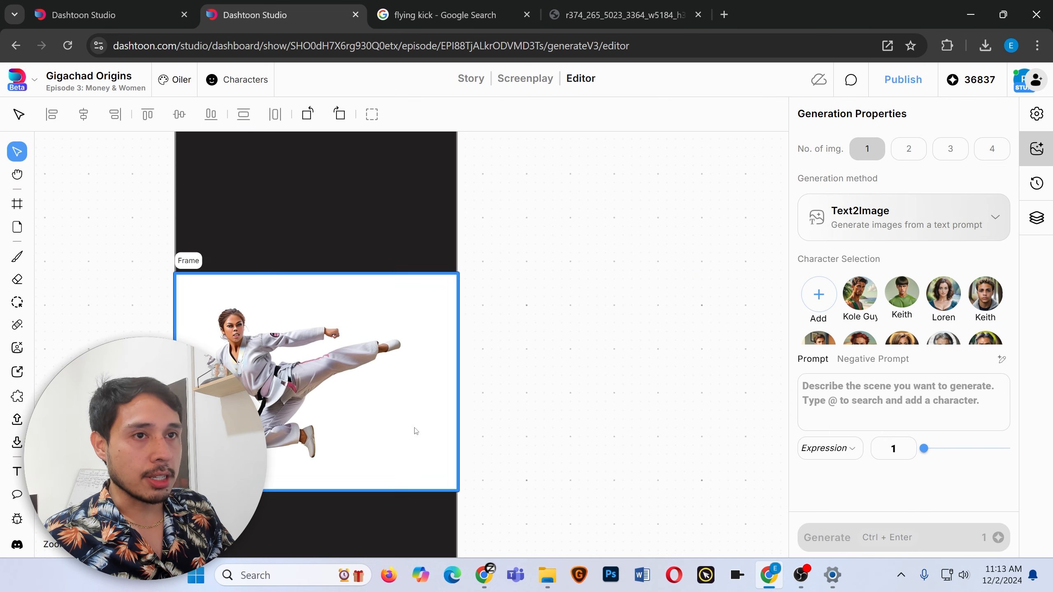
Move the kicking figure out of the frame and generate a Text2Image 'dojo background' for the empty frame.
left_click_drag(362, 384, 709, 191)
key("ctrl+z")
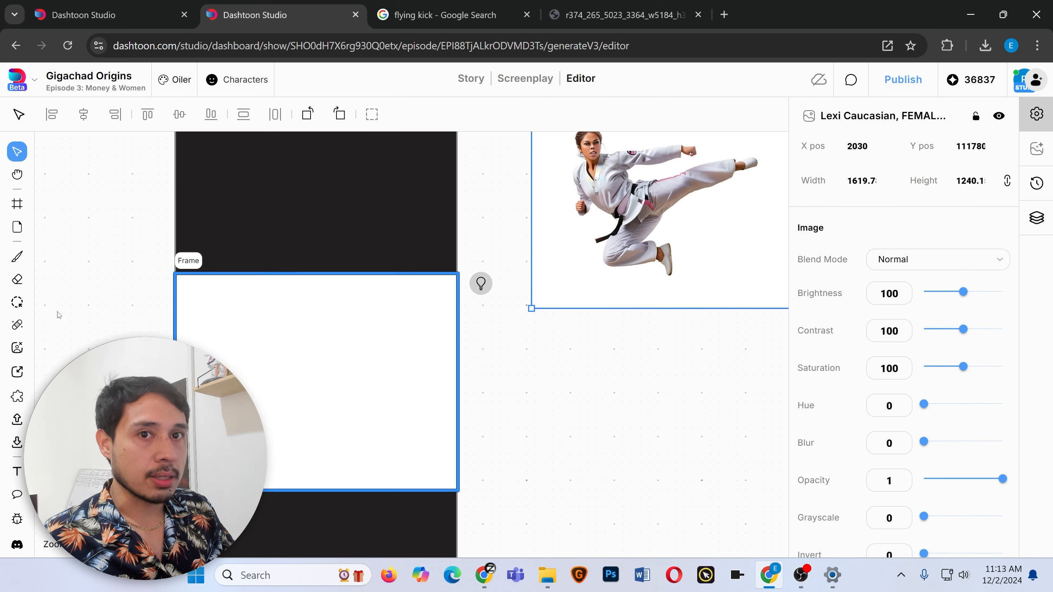
left_click(17, 348)
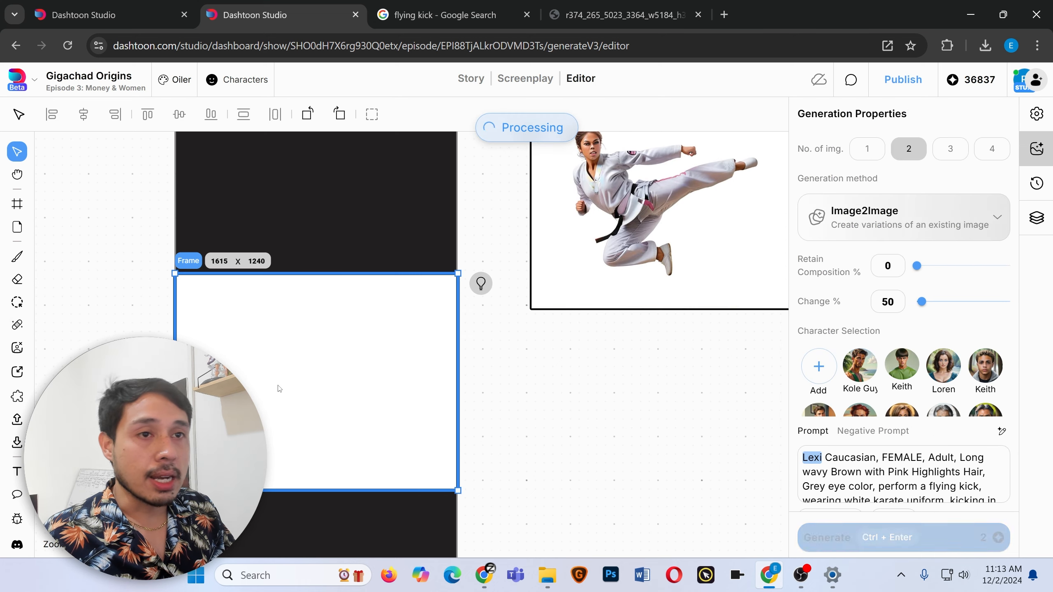
left_click(937, 216)
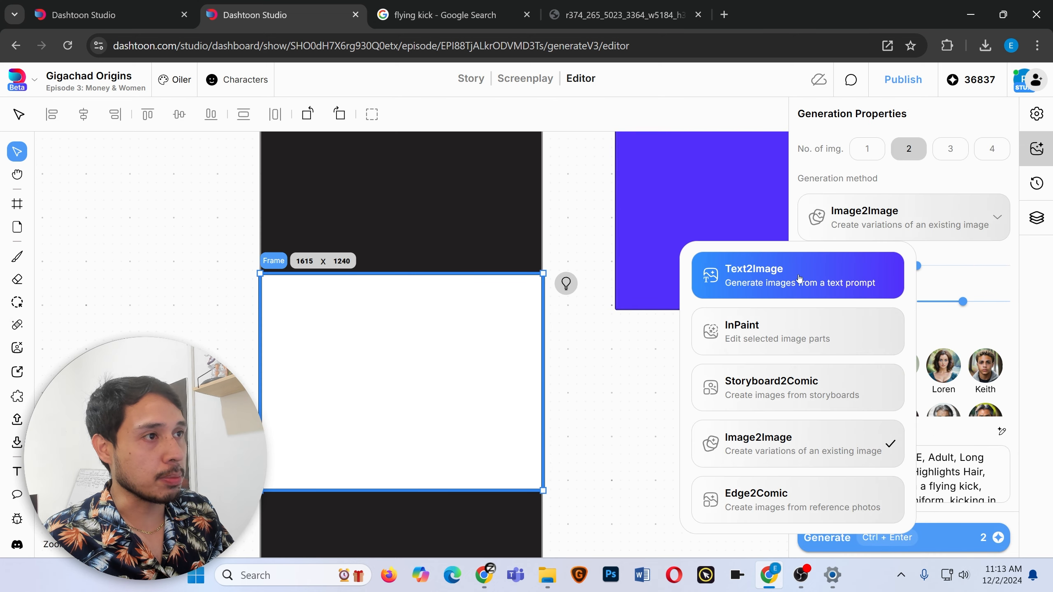
left_click(799, 278)
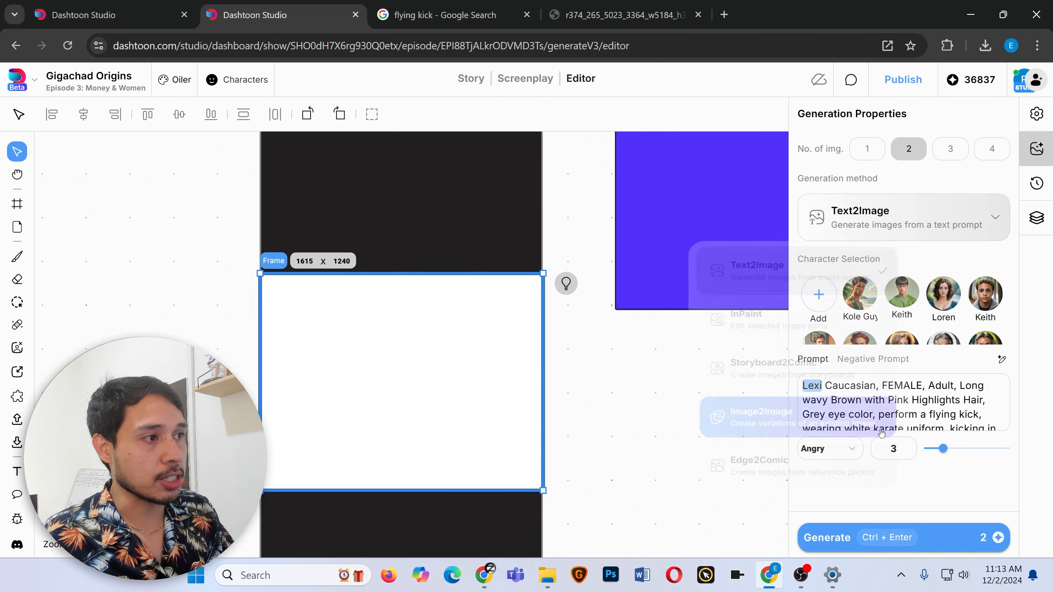
triple_click(896, 390)
key("BackSpace")
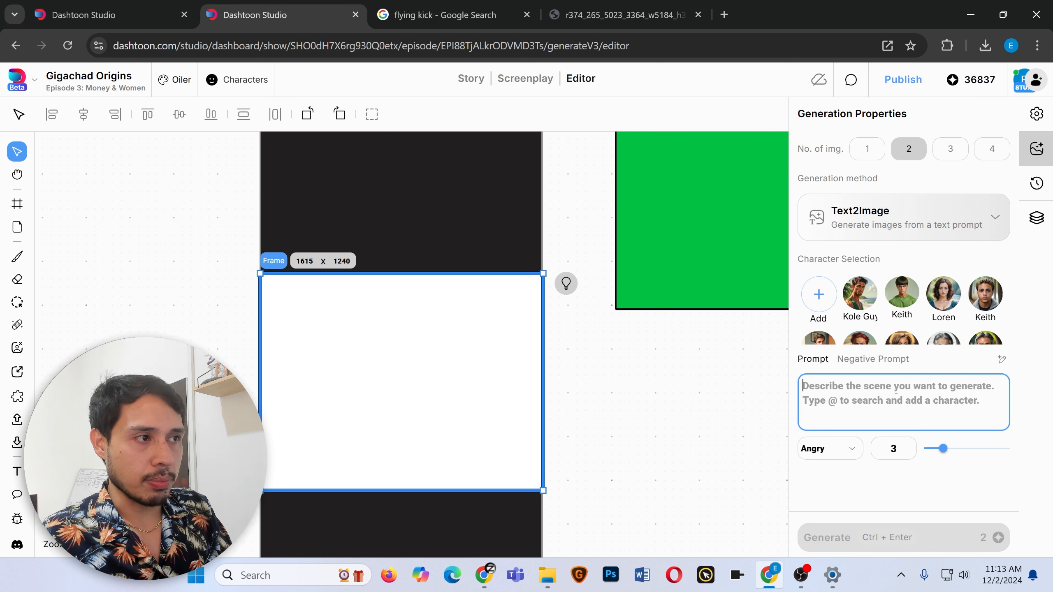
type("dojo background")
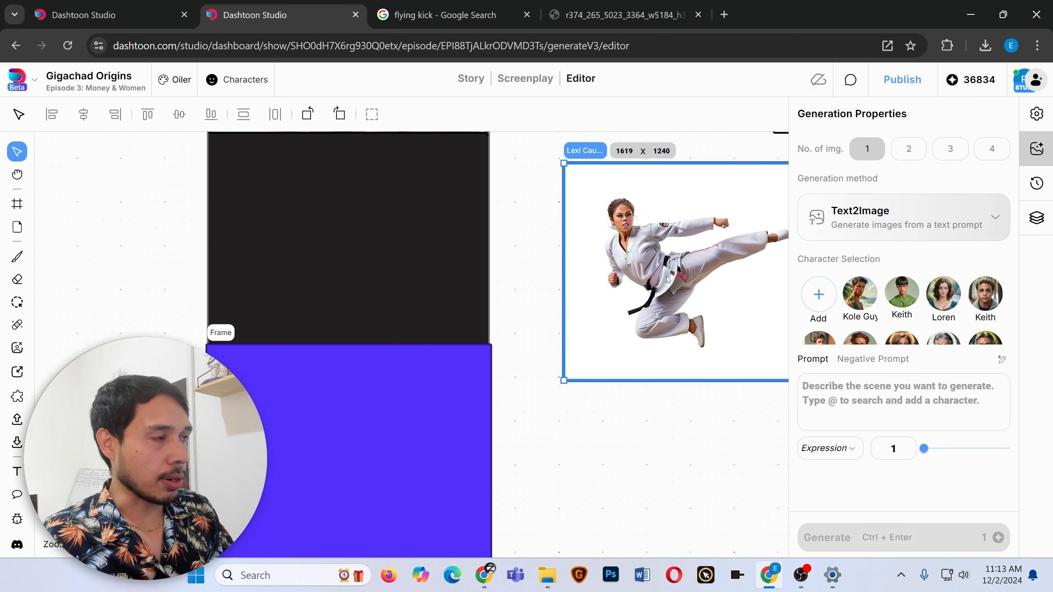
scroll(498, 351, "up", 3)
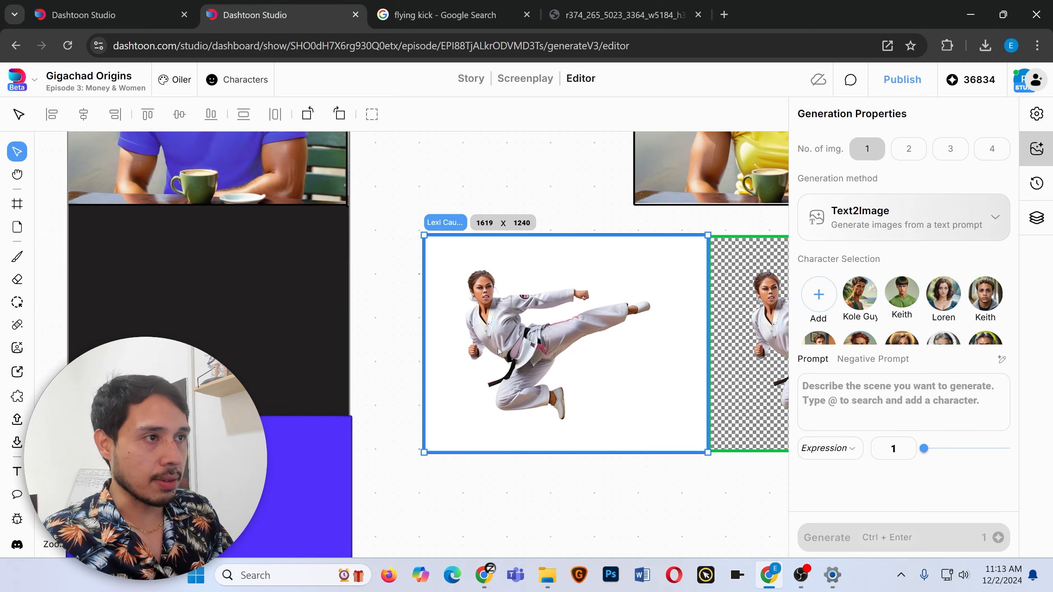
Browse the dojo background variations and accept the third one.
scroll(499, 351, "right", 5)
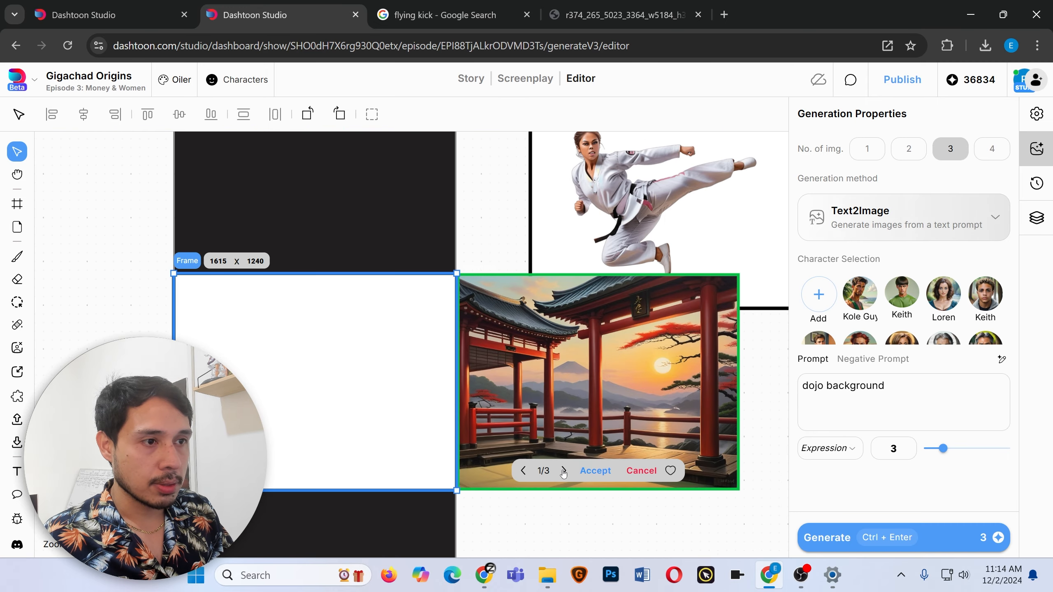
left_click(564, 470)
left_click(564, 471)
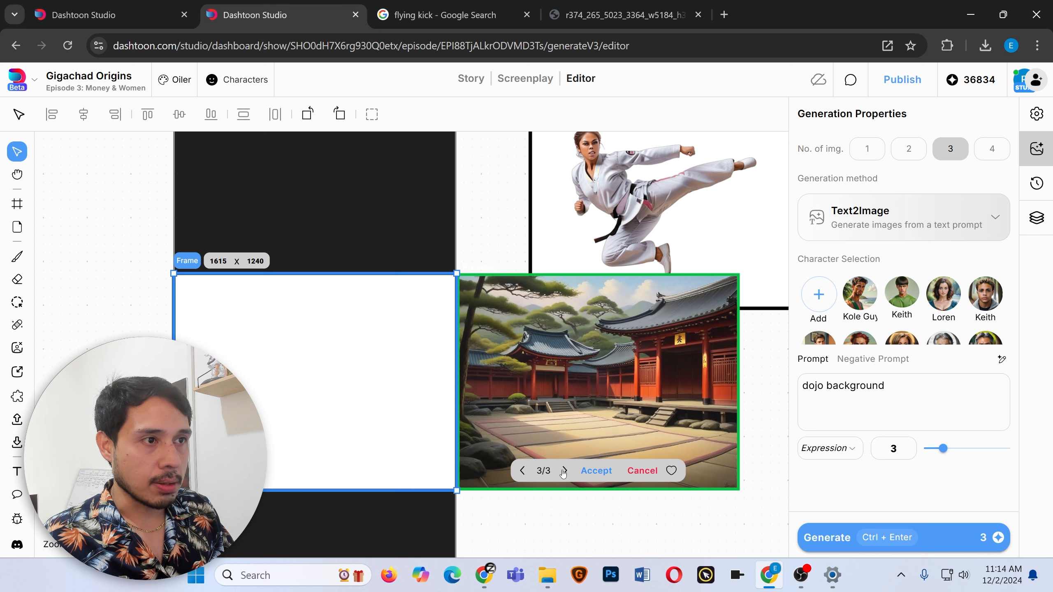
left_click(596, 471)
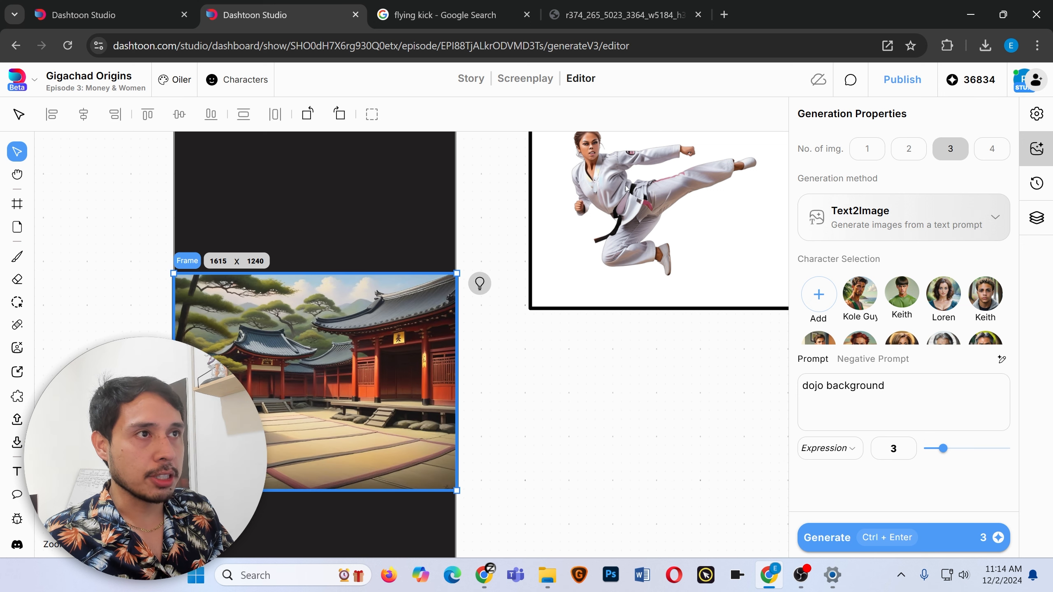
Move the kicking figure back into the frame on top of the dojo background.
left_click_drag(627, 189, 279, 376)
mouse_move(582, 400)
left_mouse_down()
mouse_move(573, 396)
mouse_move(577, 410)
left_mouse_up()
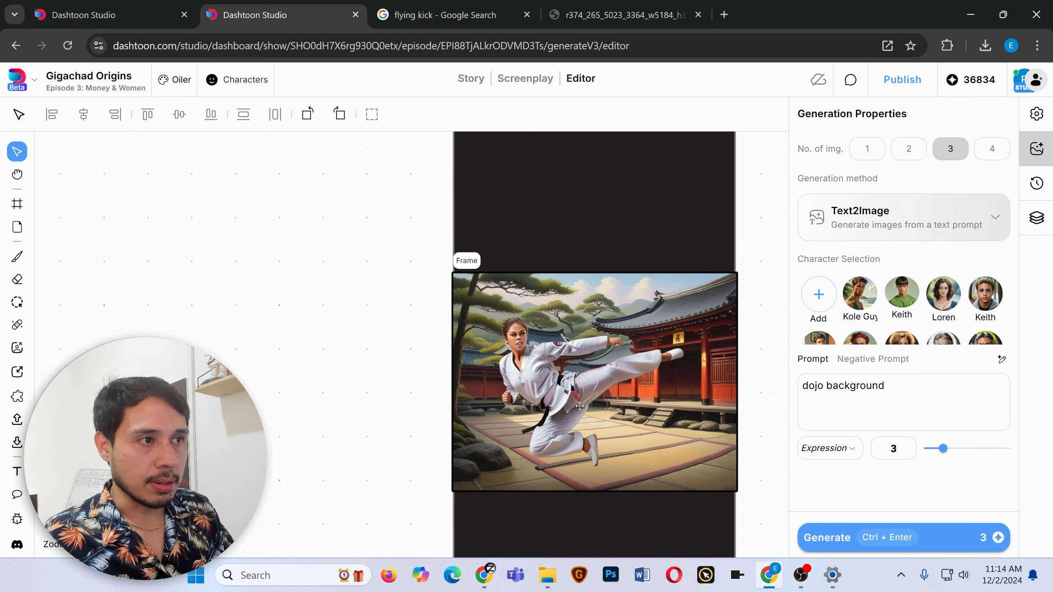
Paint a mask over the fighter's face with the Mask tool for inpainting.
left_click(17, 303)
left_click_drag(511, 334, 518, 341)
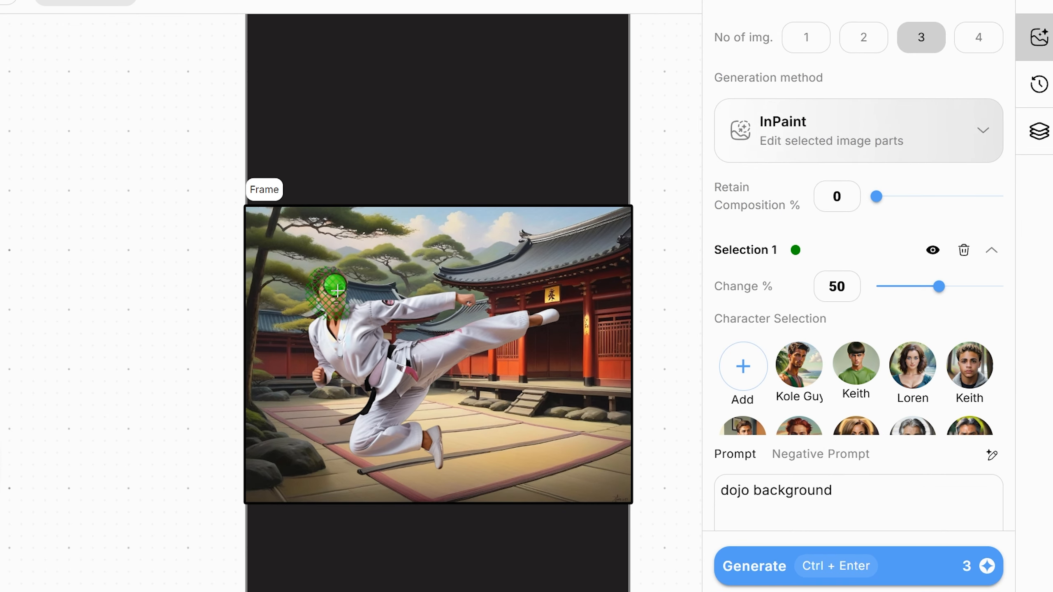
left_click_drag(335, 288, 356, 286)
Clear the inpaint prompt and select the Lexi character for the masked face.
triple_click(755, 482)
key("BackSpace")
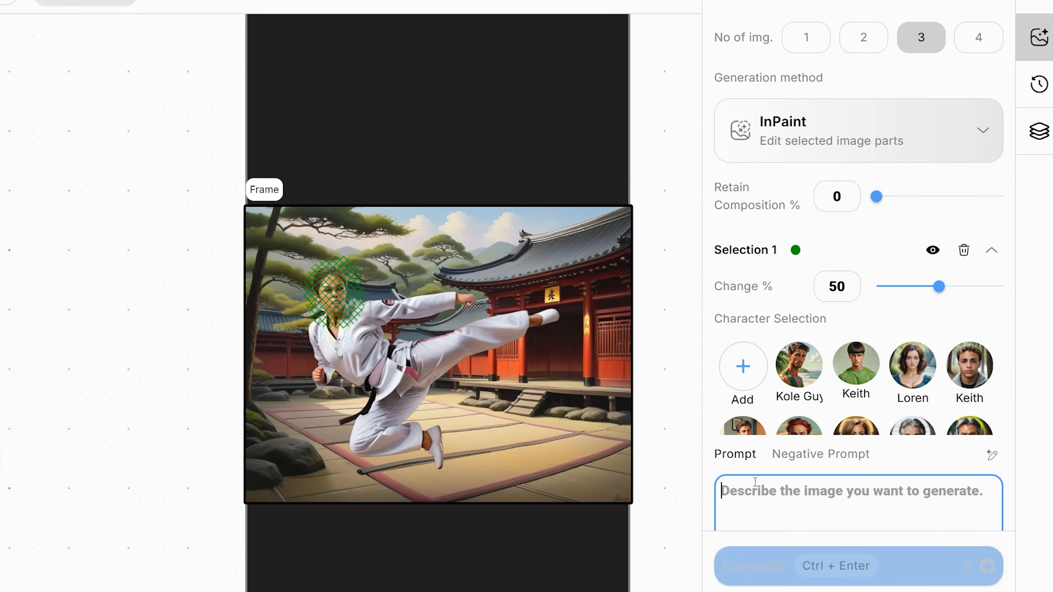
scroll(853, 415, "down", 3)
scroll(853, 415, "up", 1)
left_click(853, 417)
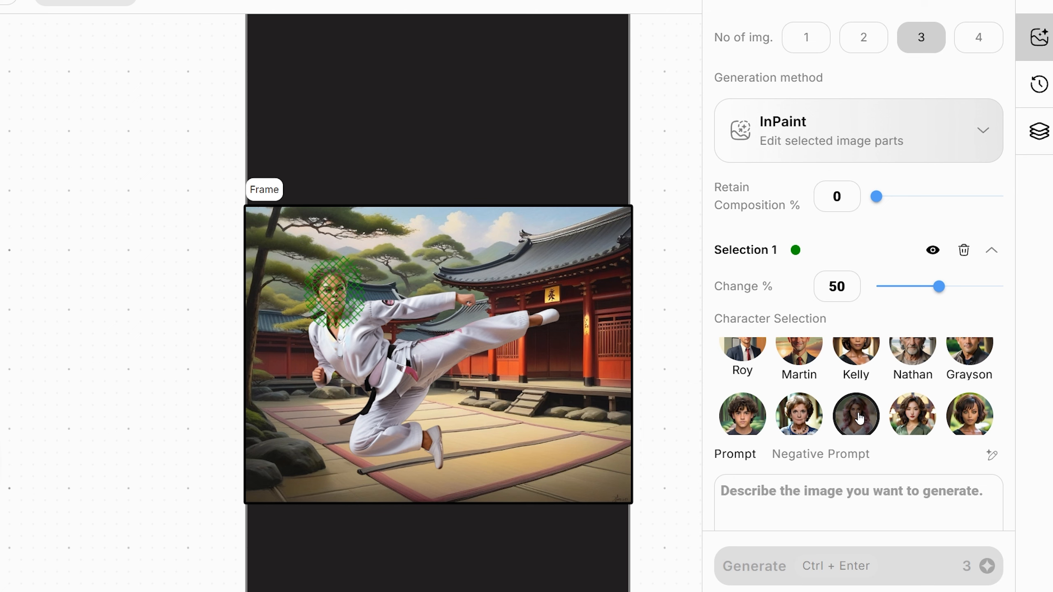
left_click(859, 416)
scroll(859, 416, "down", 3)
left_click(820, 416)
Append ', fierce expression' to the prompt and set the expression to Angry.
type(", fier")
type("ce expres")
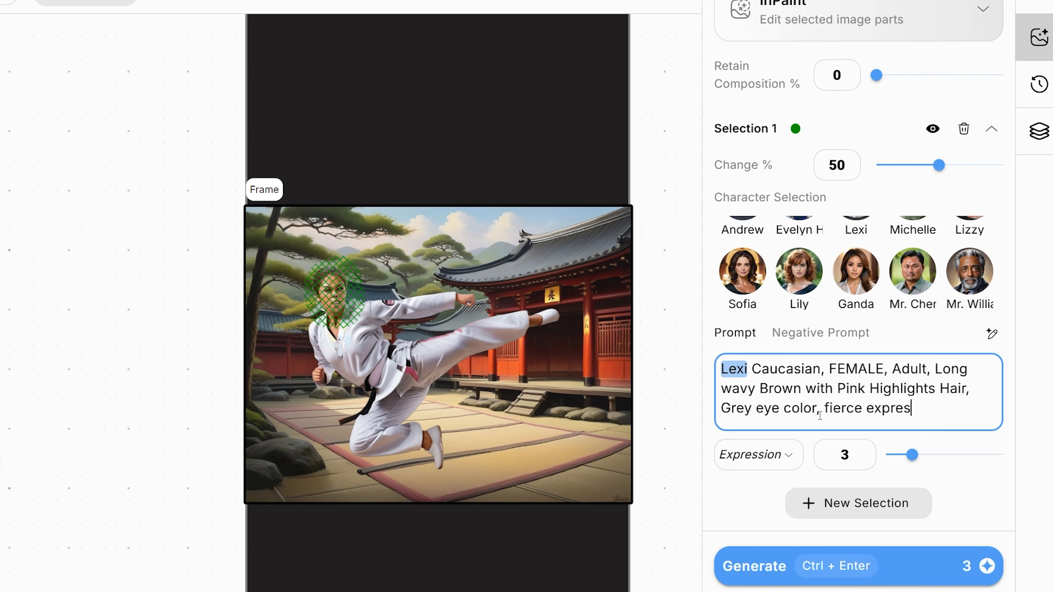
type("sion")
left_click(755, 455)
scroll(747, 539, "down", 5)
left_click(745, 562)
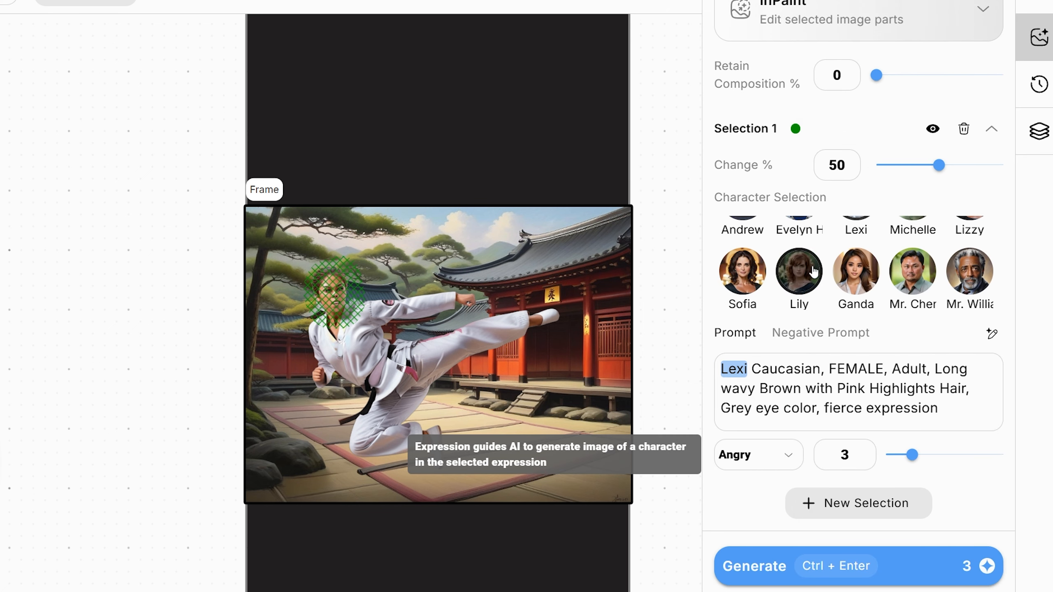
Set Retain Composition to 14% and Change to 91%, then generate three inpaint variations.
left_click_drag(876, 76, 892, 75)
left_click_drag(939, 165, 992, 165)
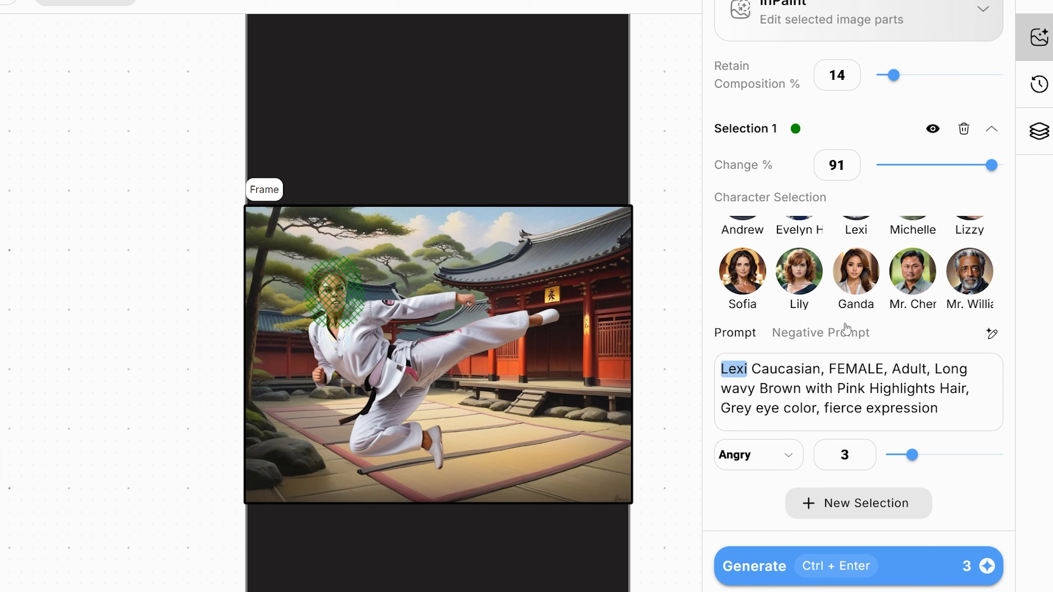
left_click(904, 564)
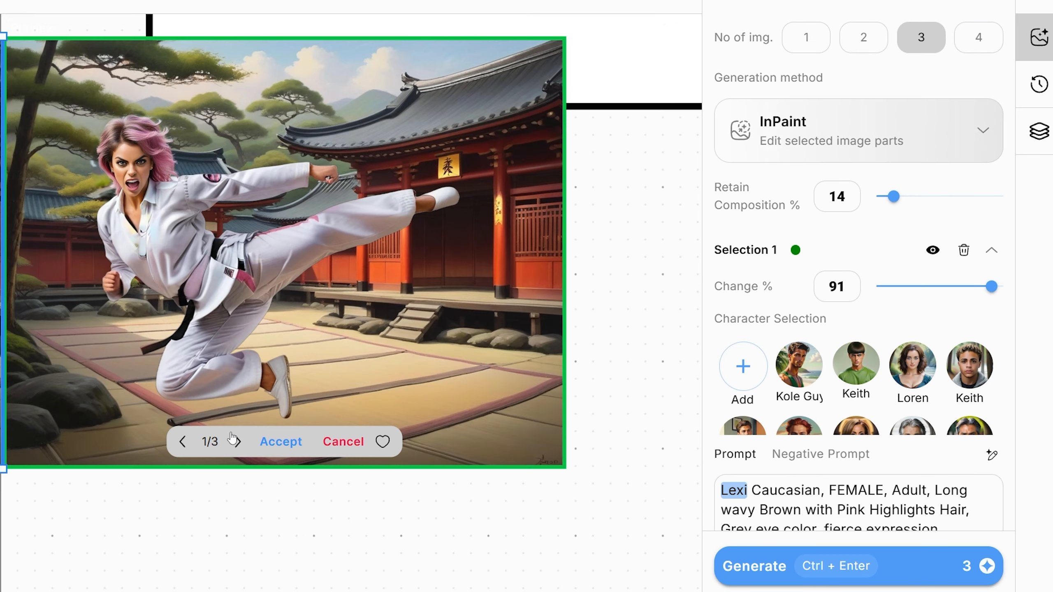
Browse the inpainted variations and accept the first one.
left_click(235, 441)
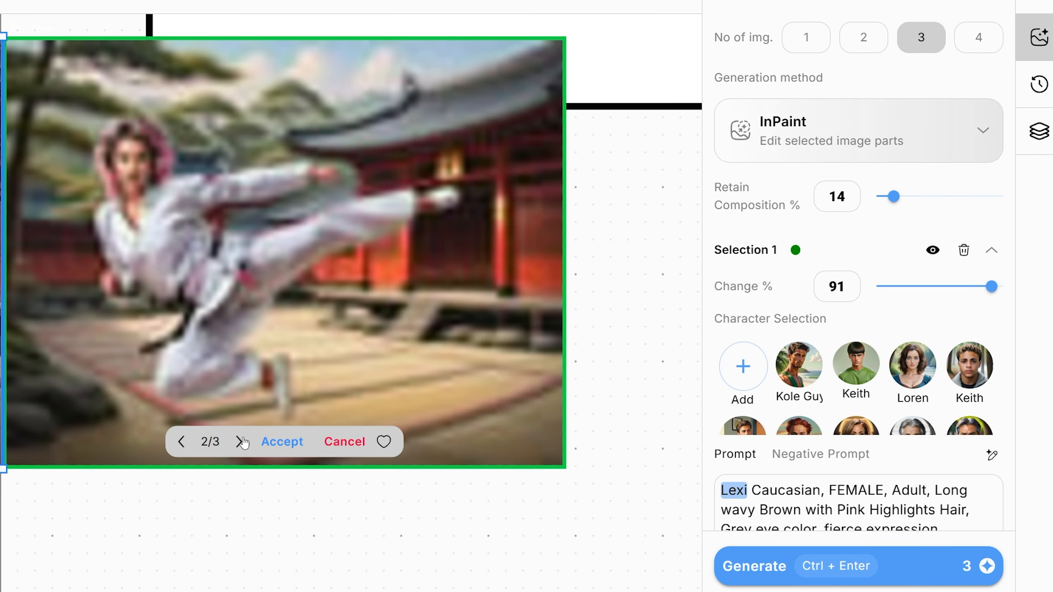
left_click(181, 441)
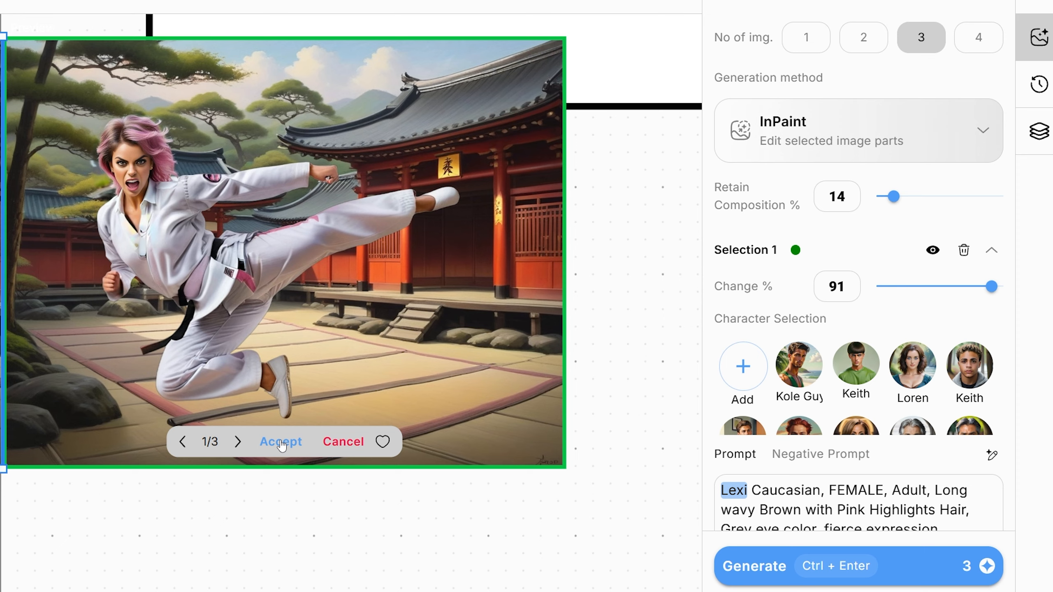
left_click(282, 443)
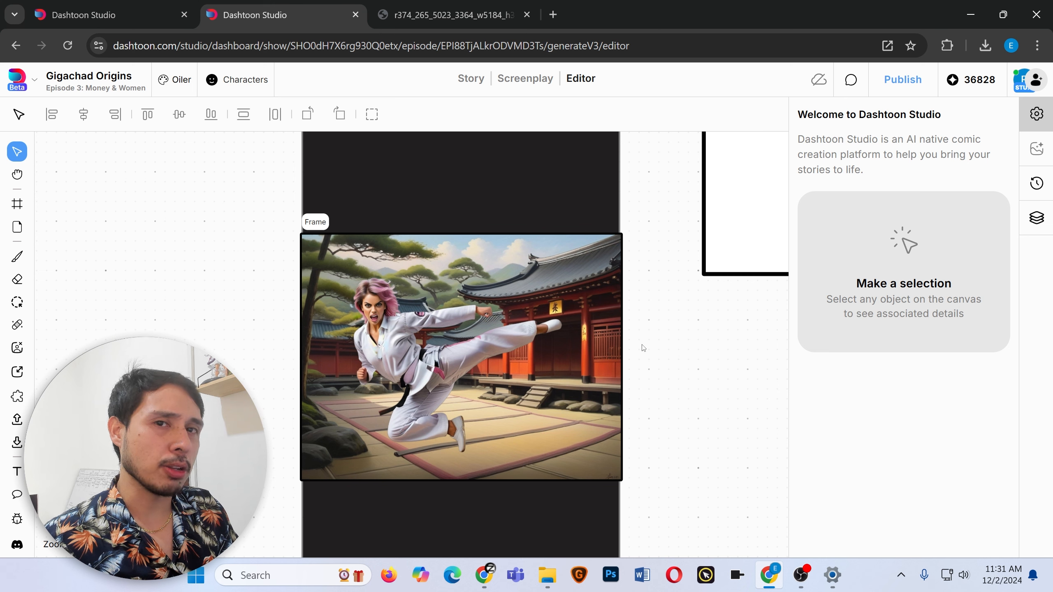
scroll(592, 348, "down", 10)
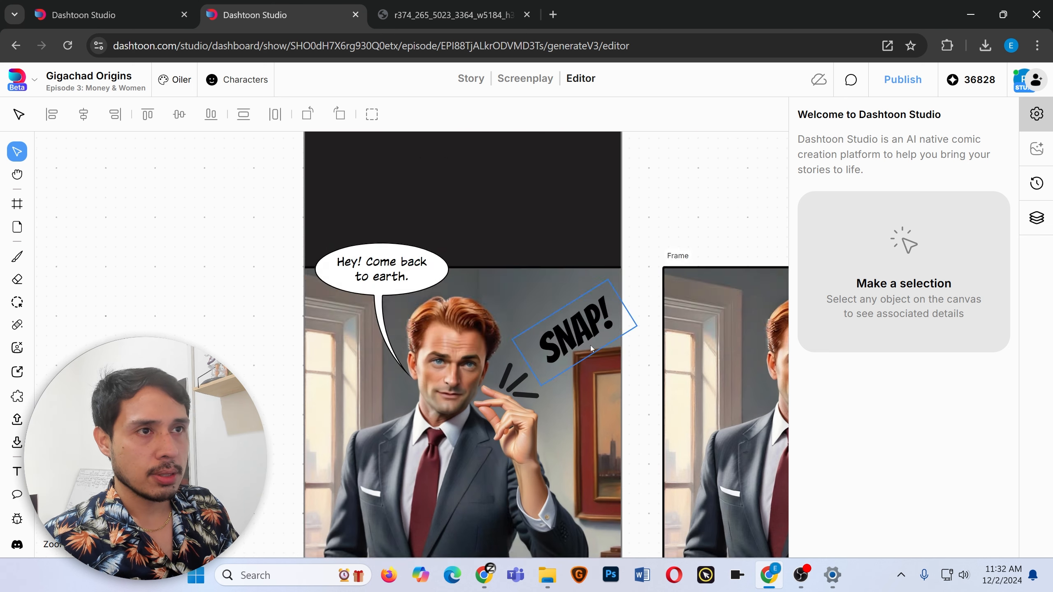
scroll(591, 347, "right", 3)
scroll(587, 352, "right", 1)
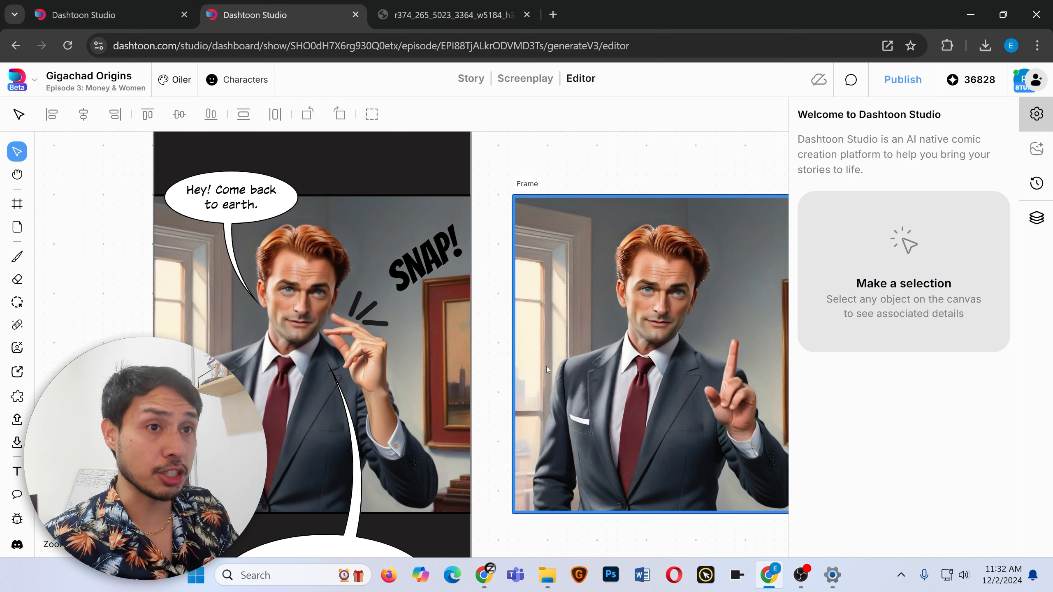
scroll(547, 366, "up", 1)
scroll(545, 366, "right", 4)
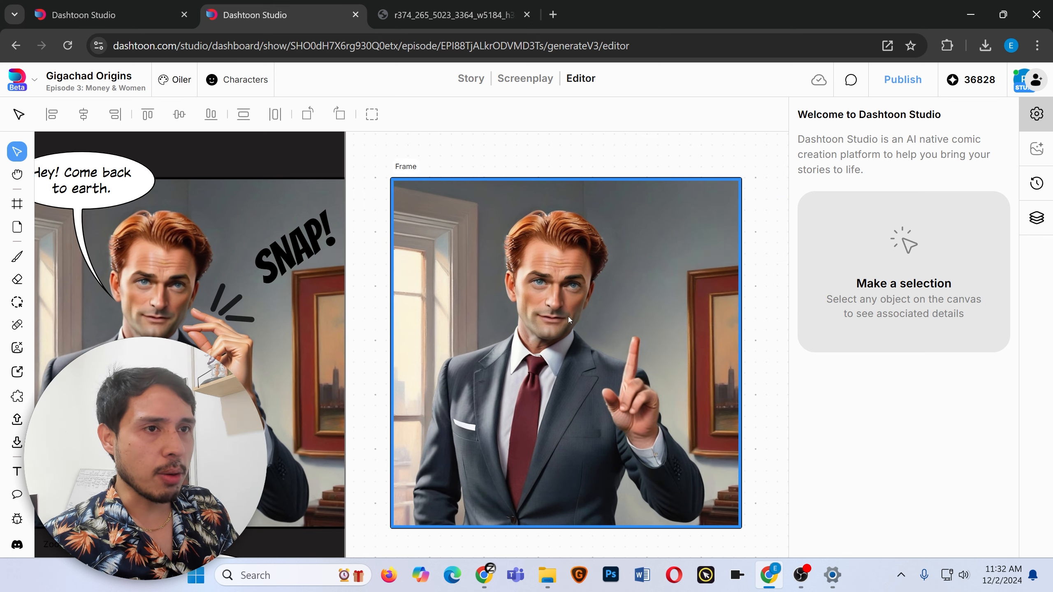
left_click(641, 384)
scroll(640, 384, "right", 3)
scroll(623, 381, "left", 3)
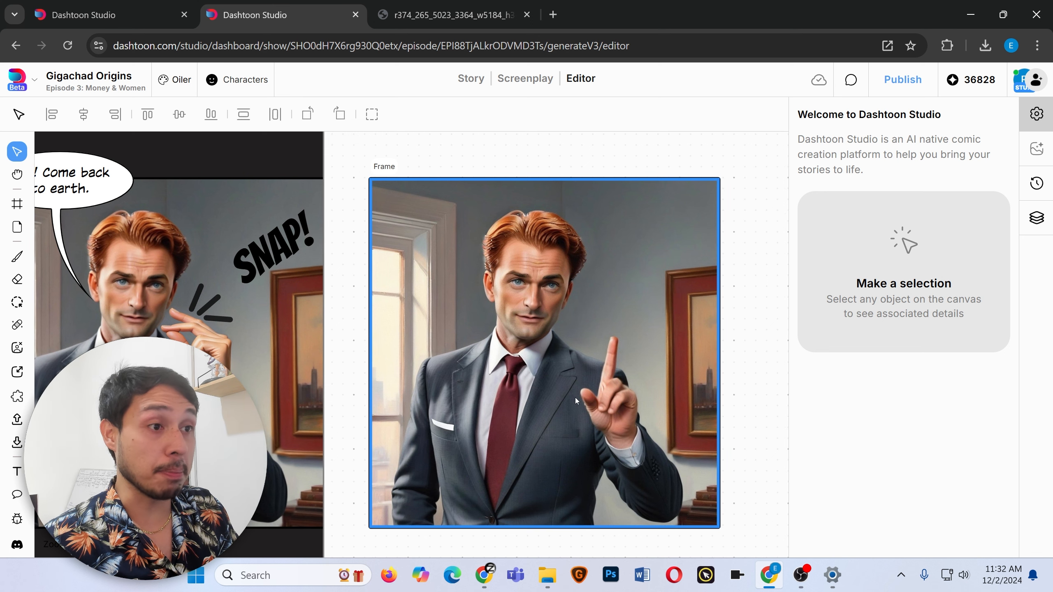
scroll(548, 304, "left", 1)
Copy the finger-snapping hand photo from the other browser tab and paste it onto the canvas.
key("ctrl+Tab")
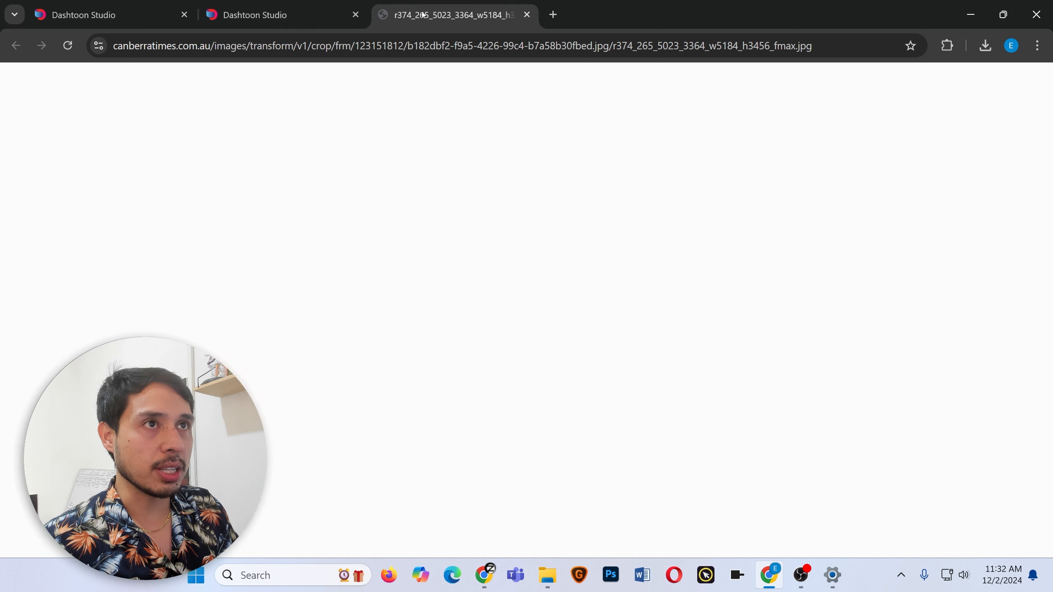
right_click(567, 322)
left_click(627, 357)
left_click(361, 345)
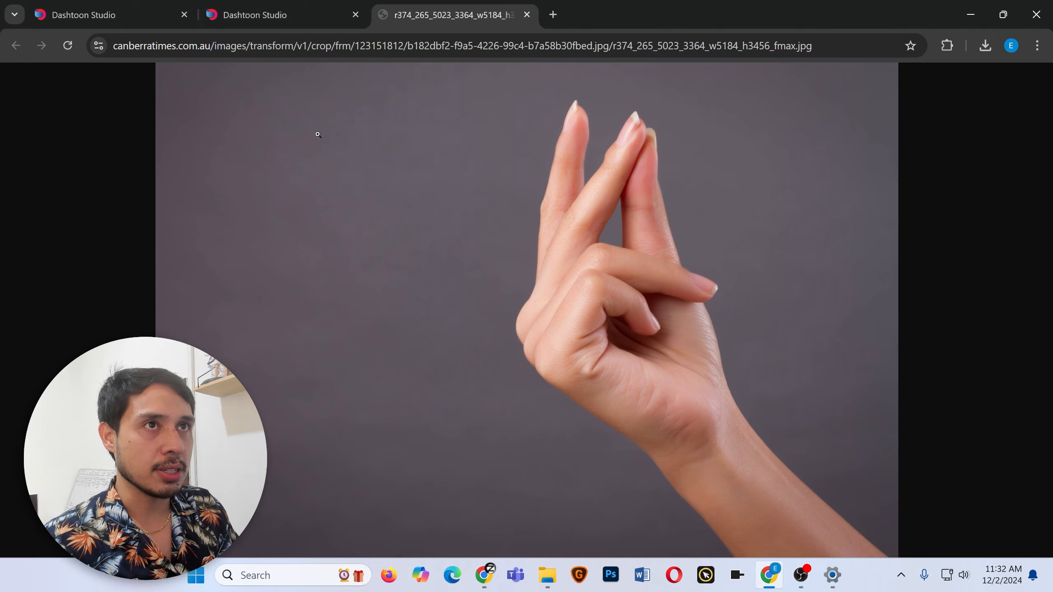
left_click(286, 15)
left_click_drag(823, 118, 590, 272)
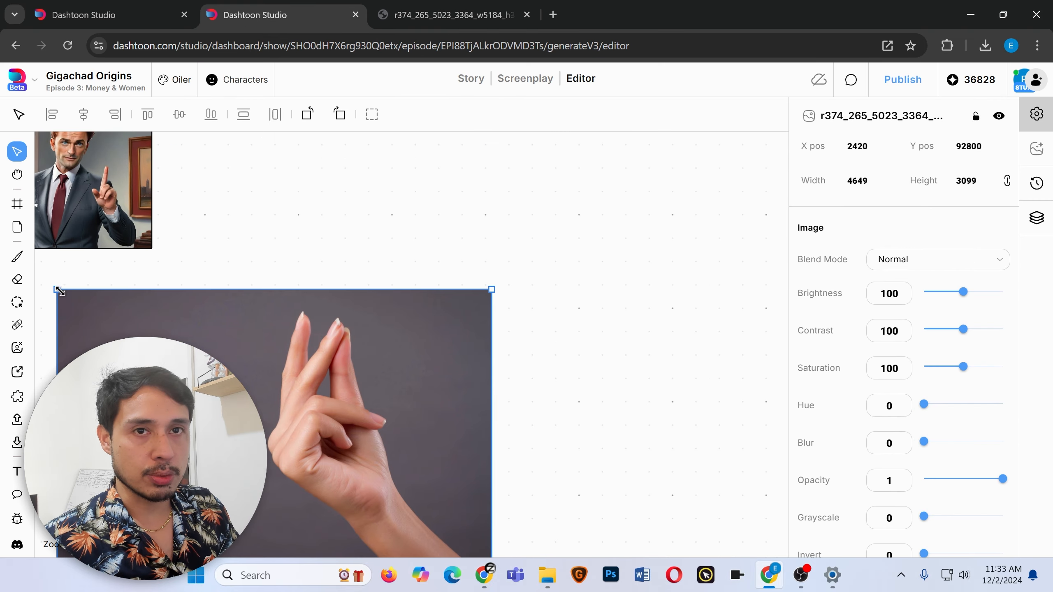
left_click_drag(58, 288, 342, 539)
left_click_drag(381, 524, 160, 192)
scroll(161, 192, "left", 6)
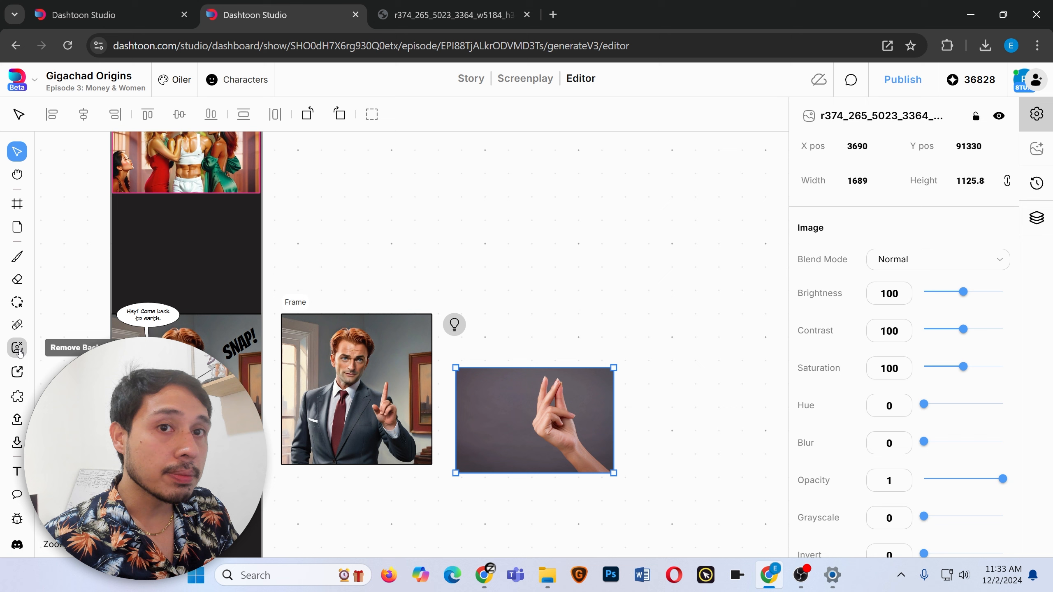
left_click(17, 348)
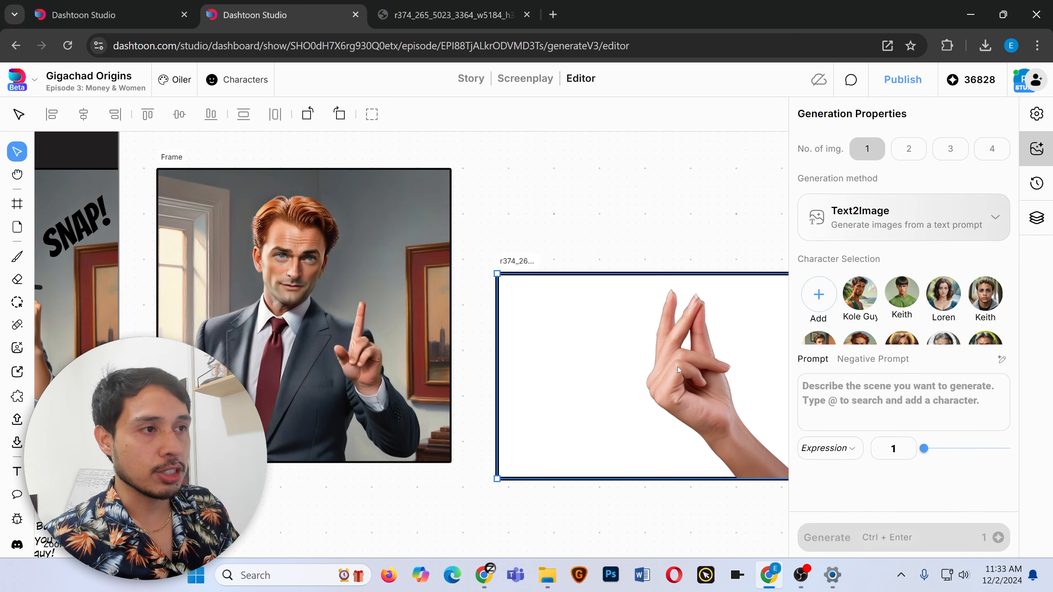
Move the hand photo onto the man's pointing-finger frame and flip it horizontally.
left_click_drag(678, 367, 291, 285)
right_click(315, 278)
mouse_move(374, 376)
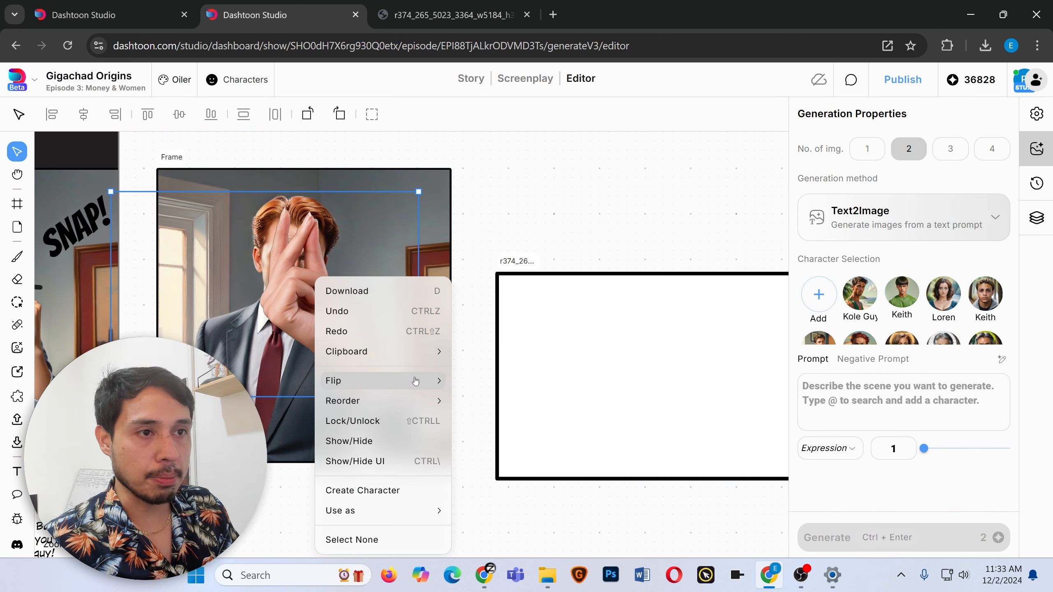
left_click(483, 386)
Rotate and reposition the hand photo so it covers the man's raised hand.
scroll(360, 330, "up", 4)
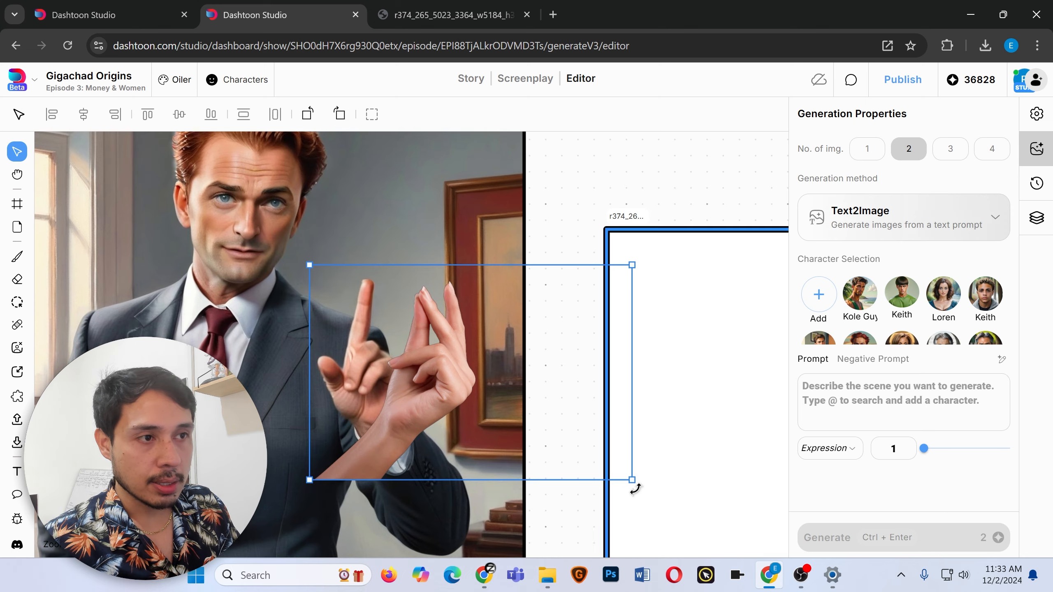
left_click_drag(634, 487, 630, 324)
left_click_drag(454, 444, 369, 419)
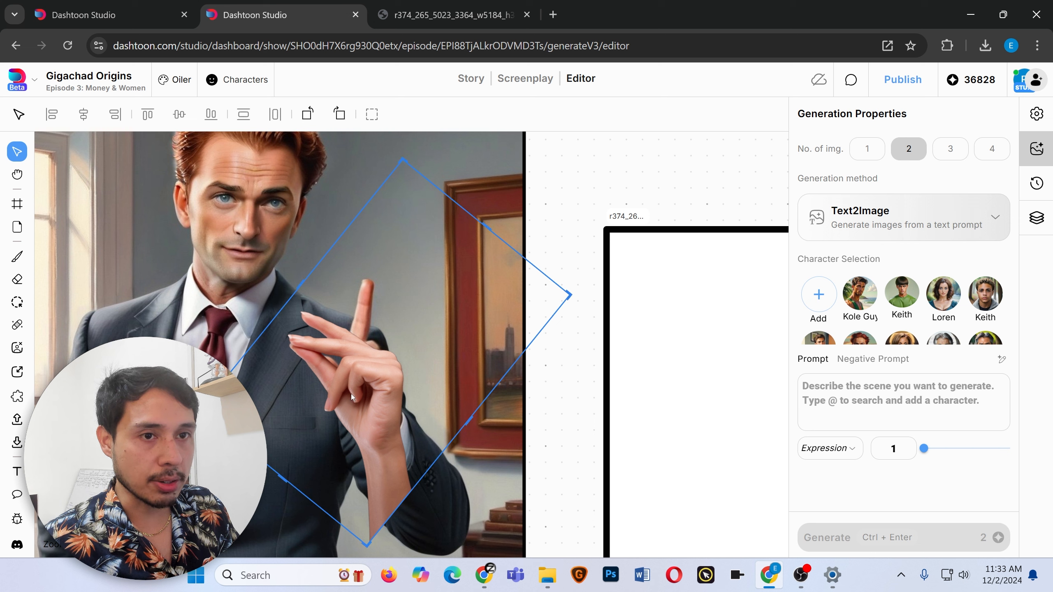
left_click_drag(282, 479, 330, 421)
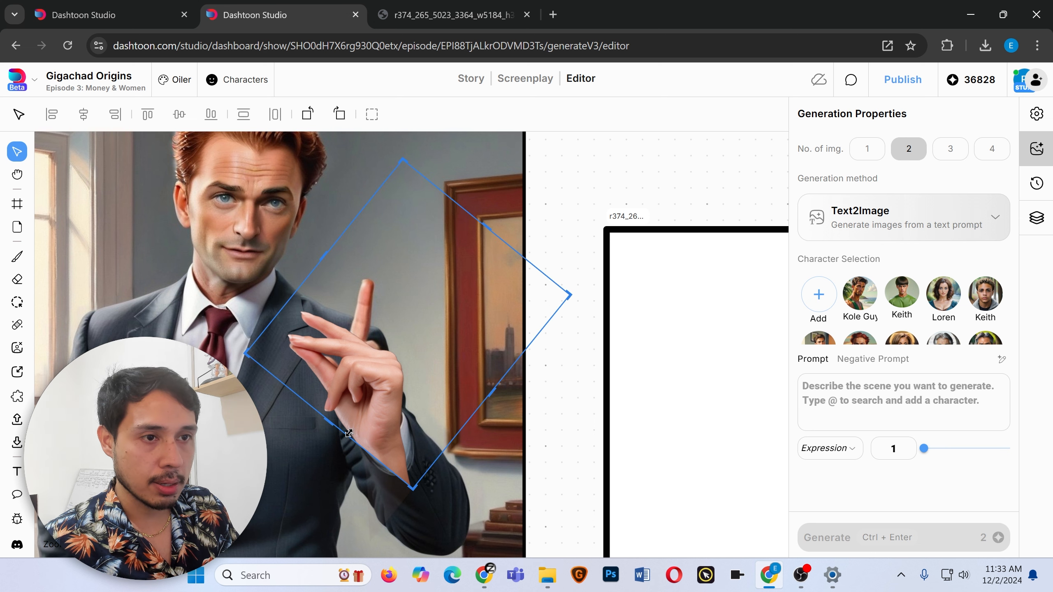
left_click_drag(491, 392, 443, 381)
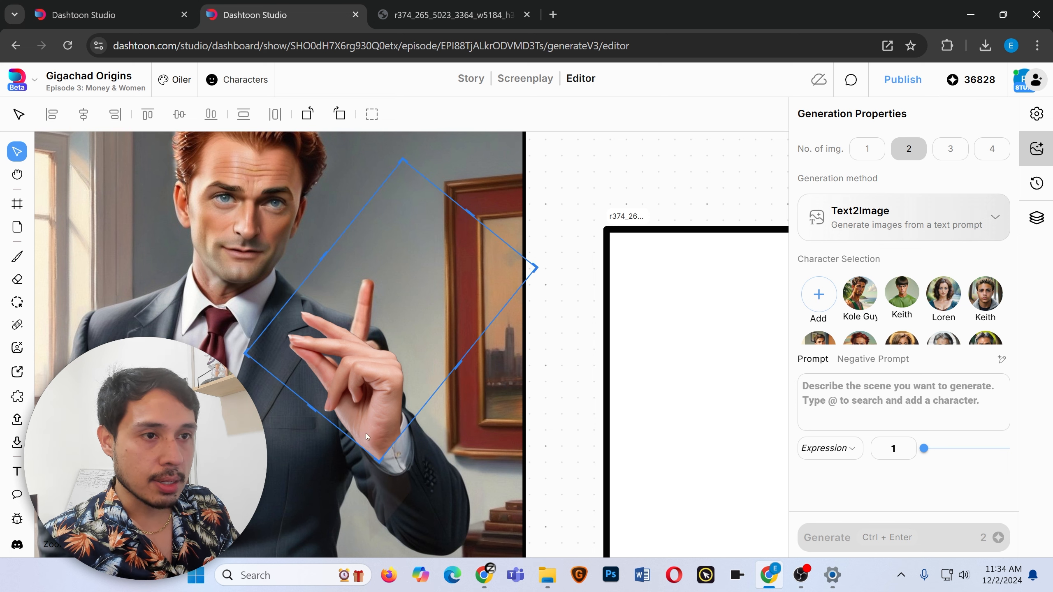
left_click(17, 257)
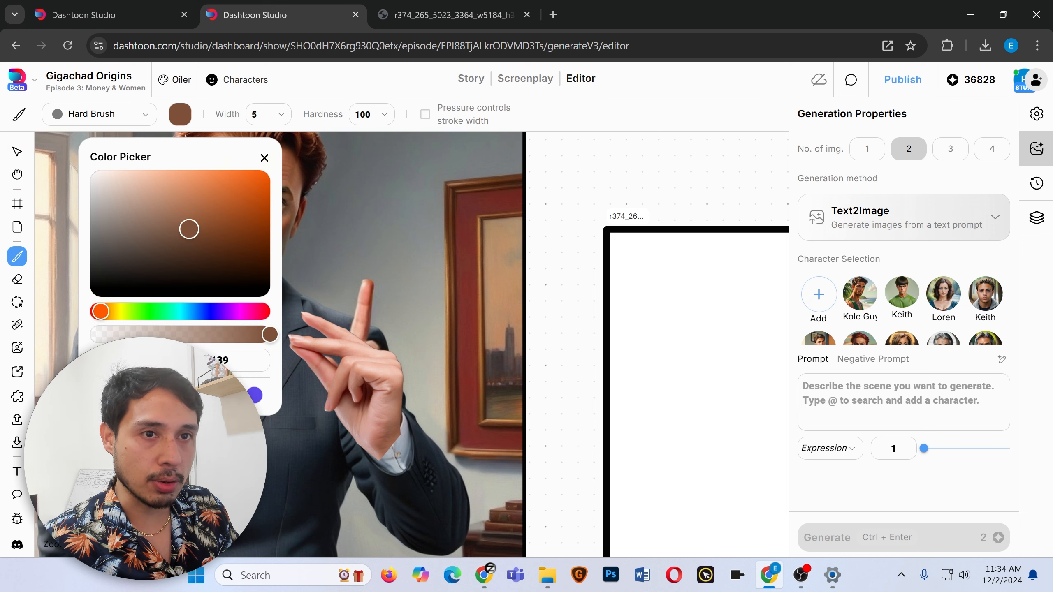
left_click(402, 441, "alt")
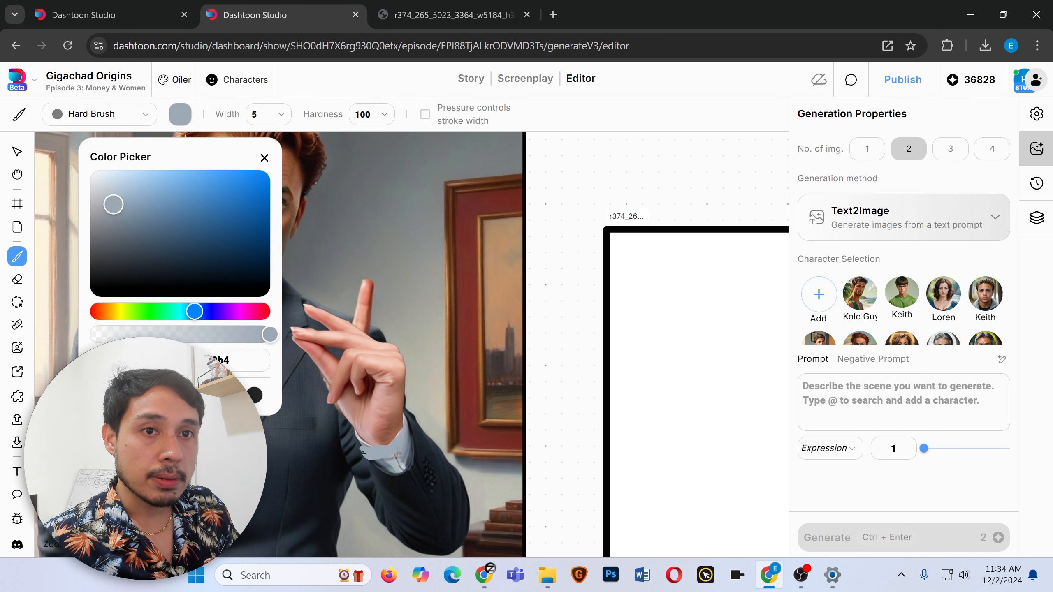
left_click(362, 326, "alt")
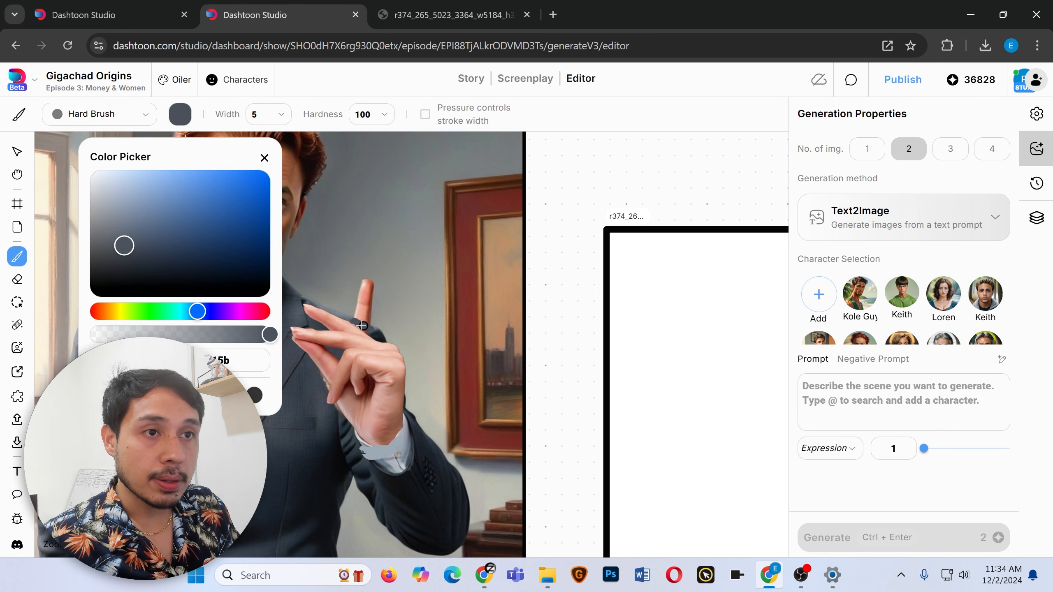
left_click(363, 291, "alt")
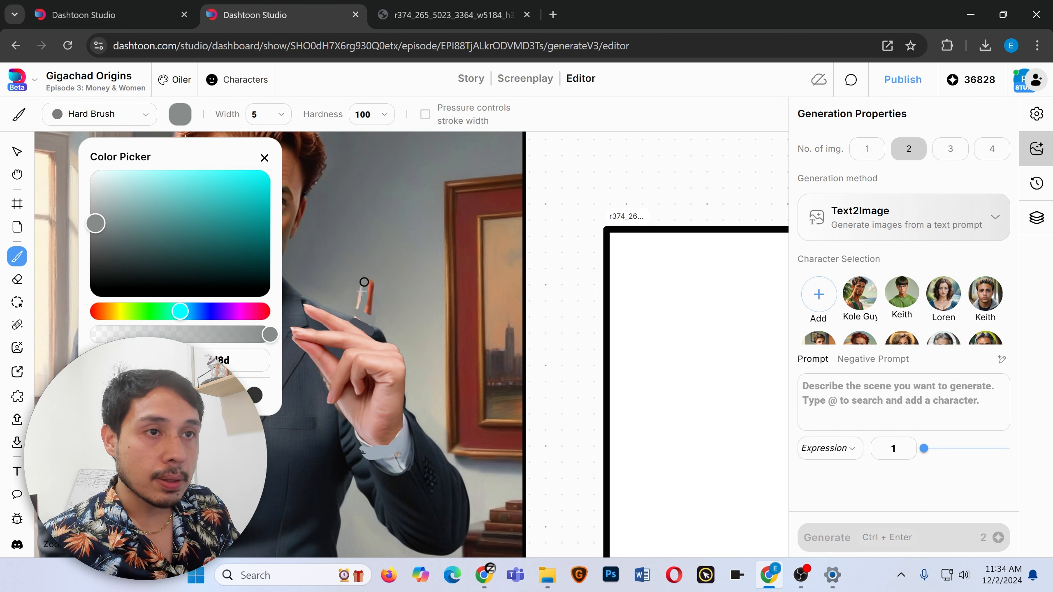
left_click(307, 234)
Mask the pasted hand for inpainting and enter the prompt 'finger snapping'.
left_click(17, 302)
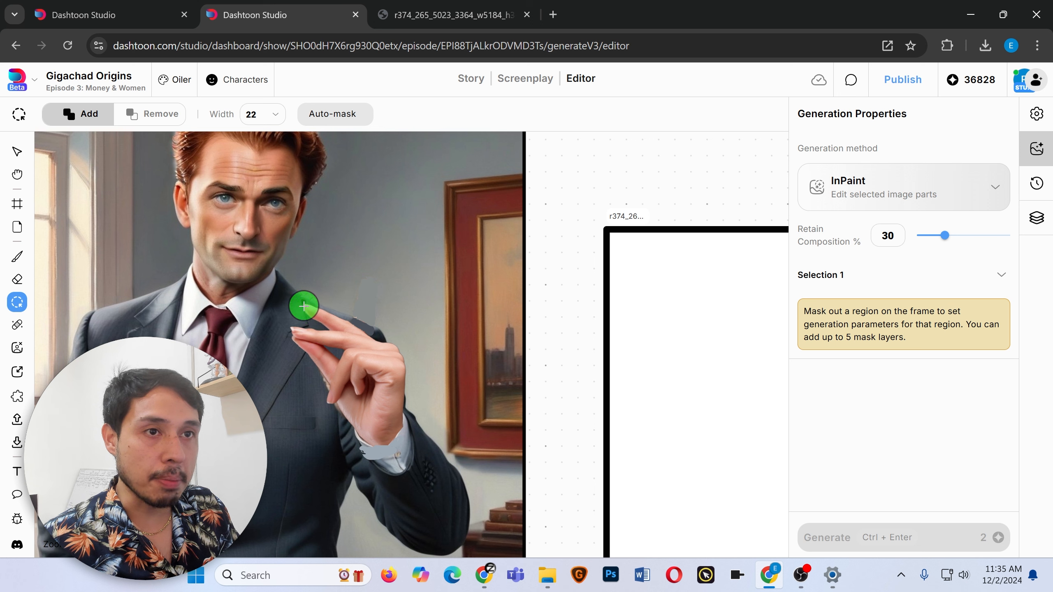
mouse_move(301, 303)
left_mouse_down()
mouse_move(361, 342)
mouse_move(386, 421)
mouse_move(379, 437)
mouse_move(313, 354)
mouse_move(311, 312)
mouse_move(366, 371)
mouse_move(347, 398)
mouse_move(305, 322)
mouse_move(395, 390)
mouse_move(311, 381)
mouse_move(396, 380)
left_mouse_up()
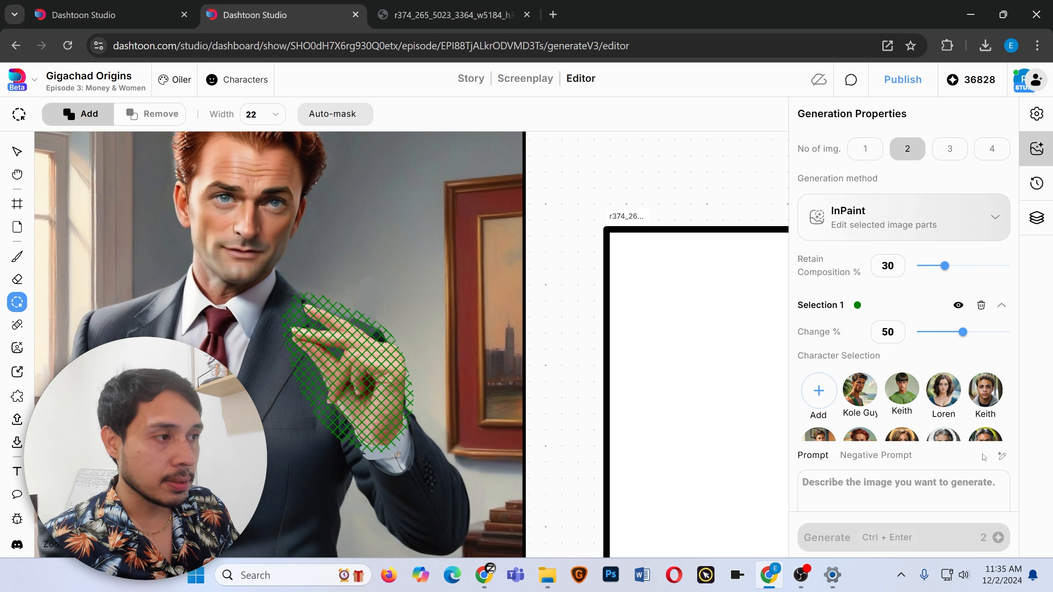
left_click(879, 472)
type("finger s")
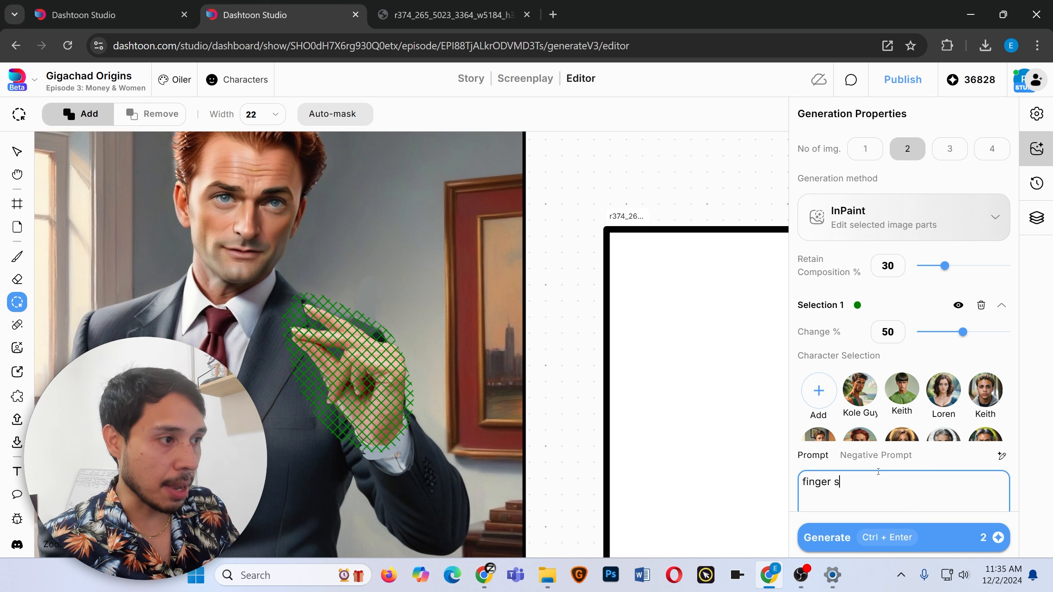
type("napping")
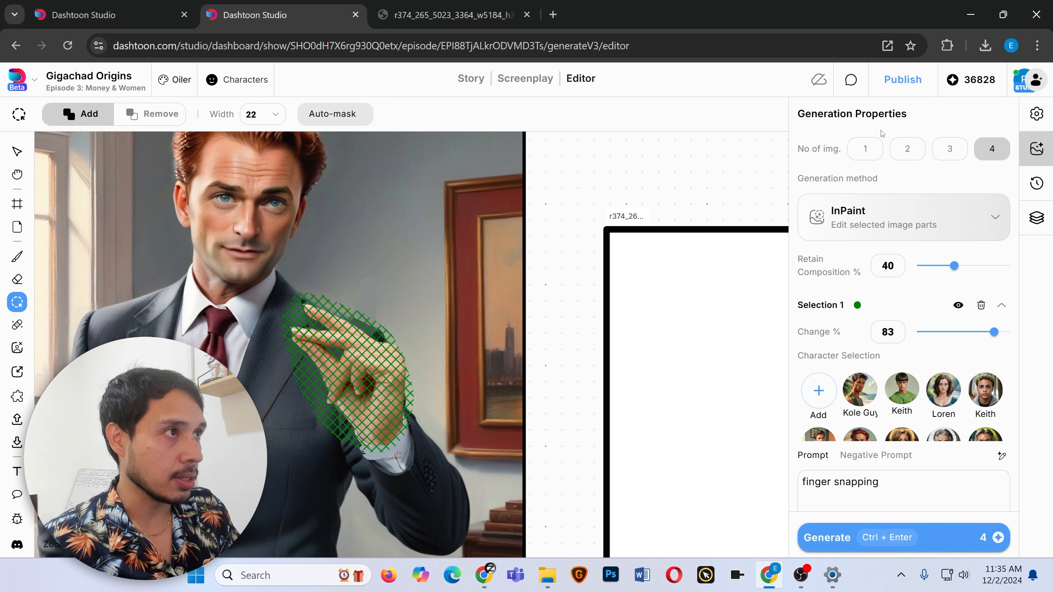
Generate four inpaint variations of the masked hand at 40% Retain Composition and 83% Change.
left_click(932, 541)
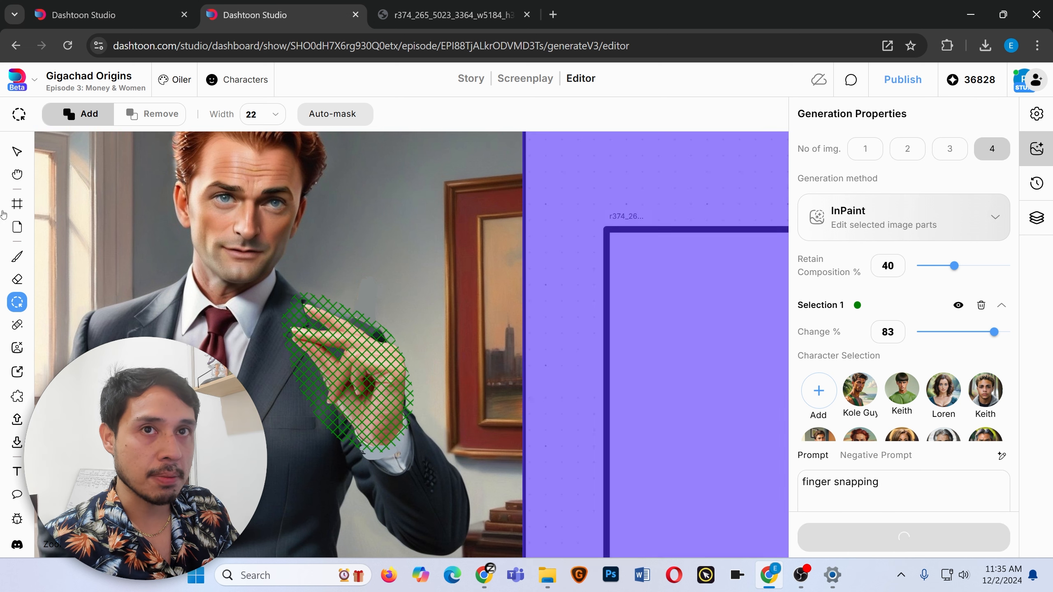
left_click(22, 150)
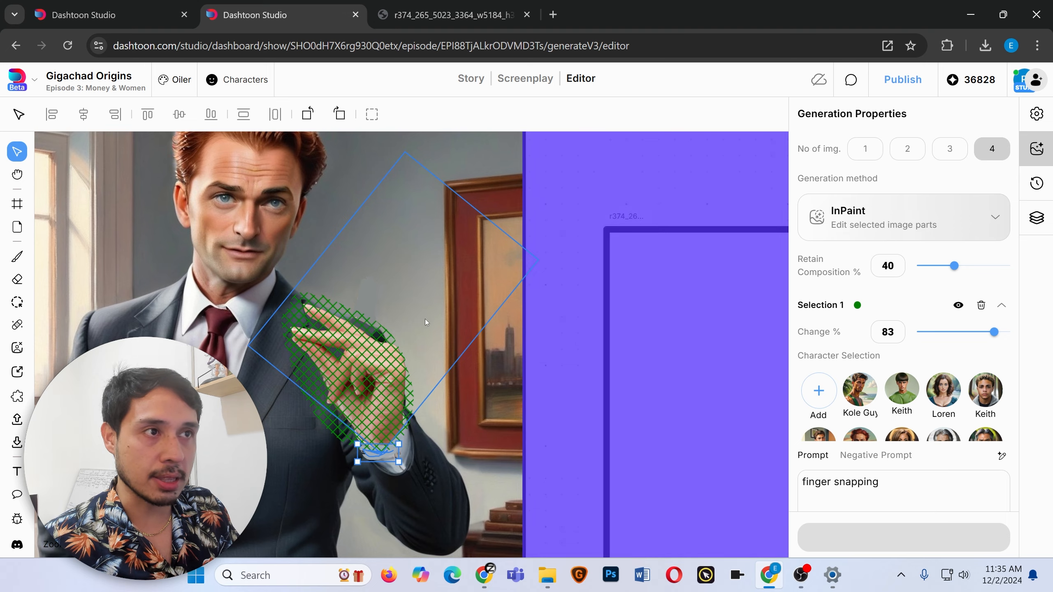
scroll(498, 352, "up", 1)
scroll(523, 363, "down", 3)
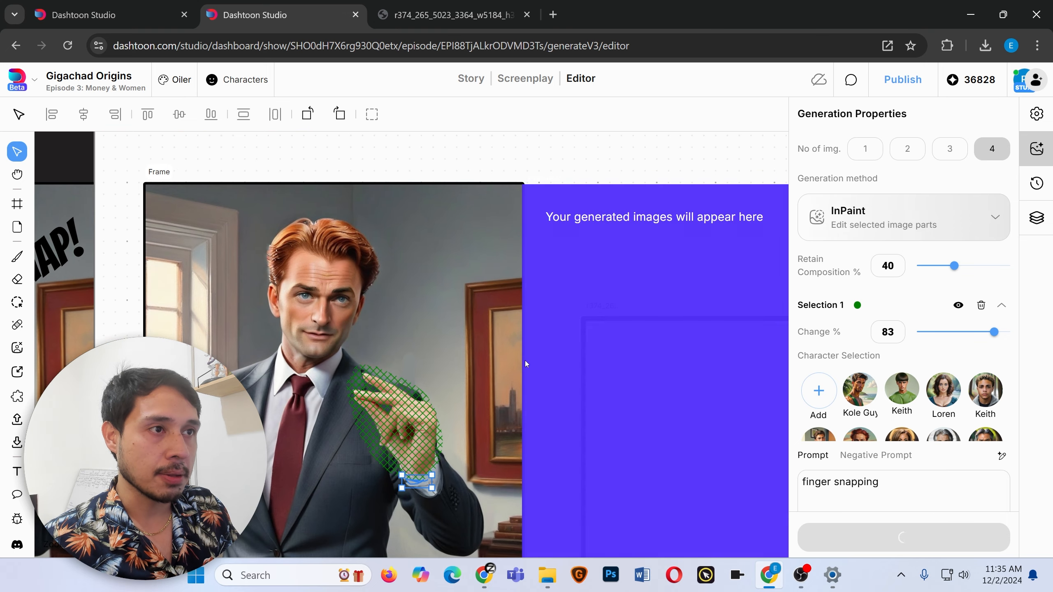
scroll(515, 367, "right", 1)
scroll(498, 363, "right", 2)
scroll(459, 356, "down", 2)
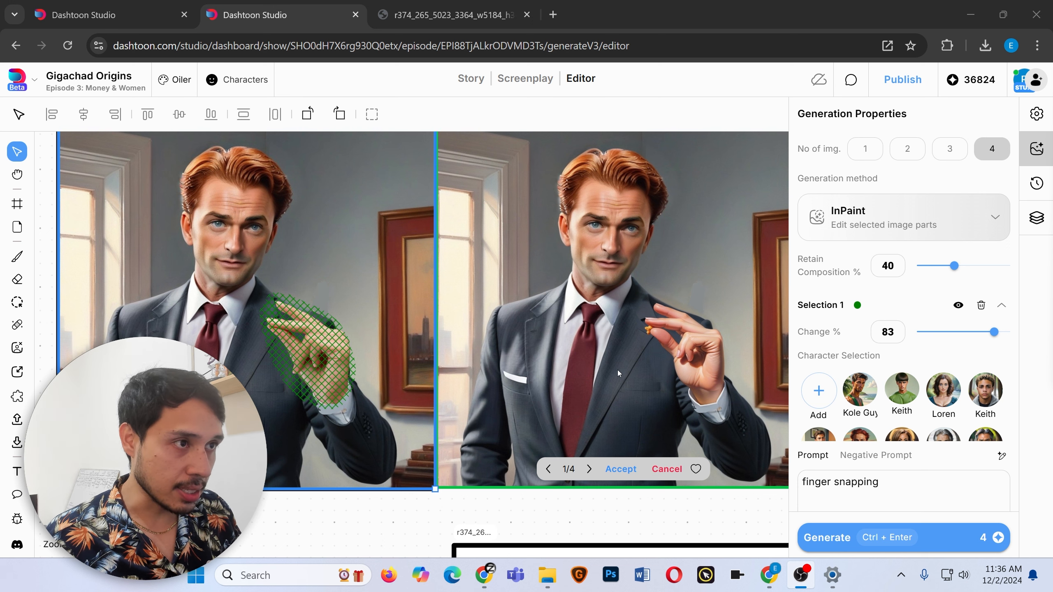
Browse the finger-snapping variations and accept the first one.
left_click(318, 469)
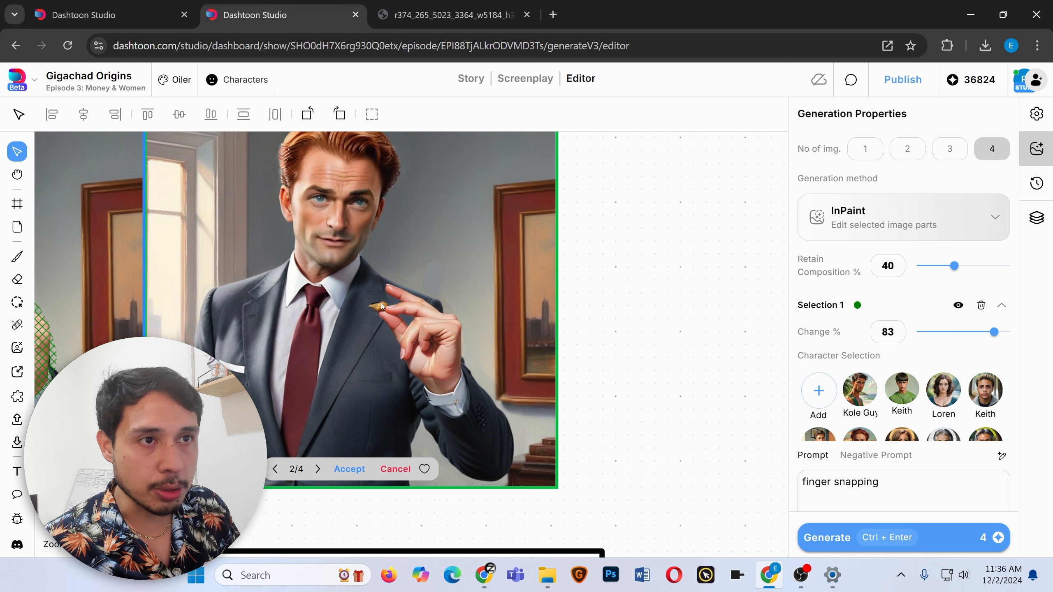
left_click(318, 470)
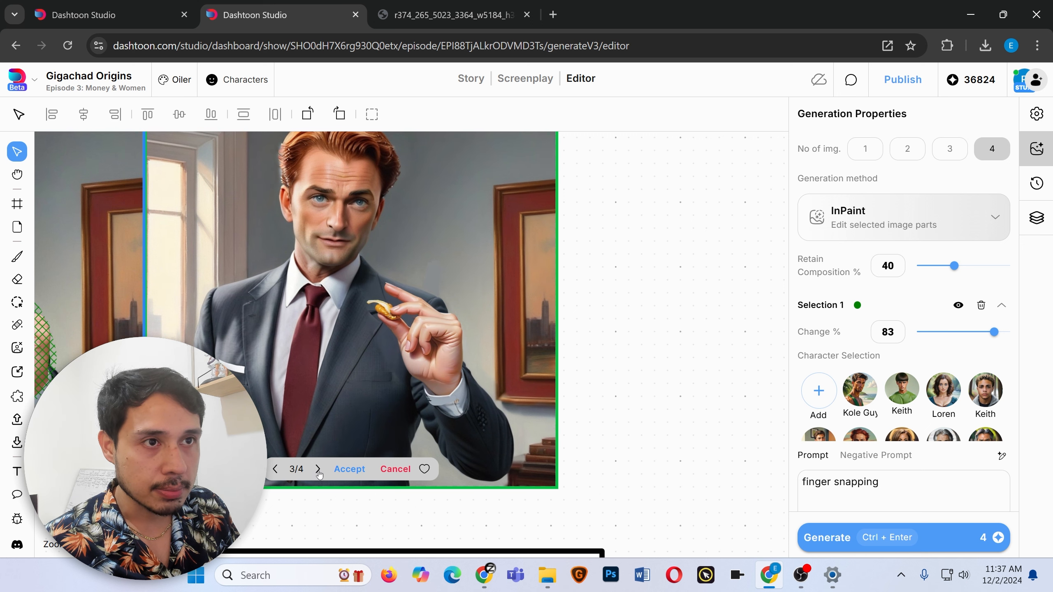
left_click(318, 472)
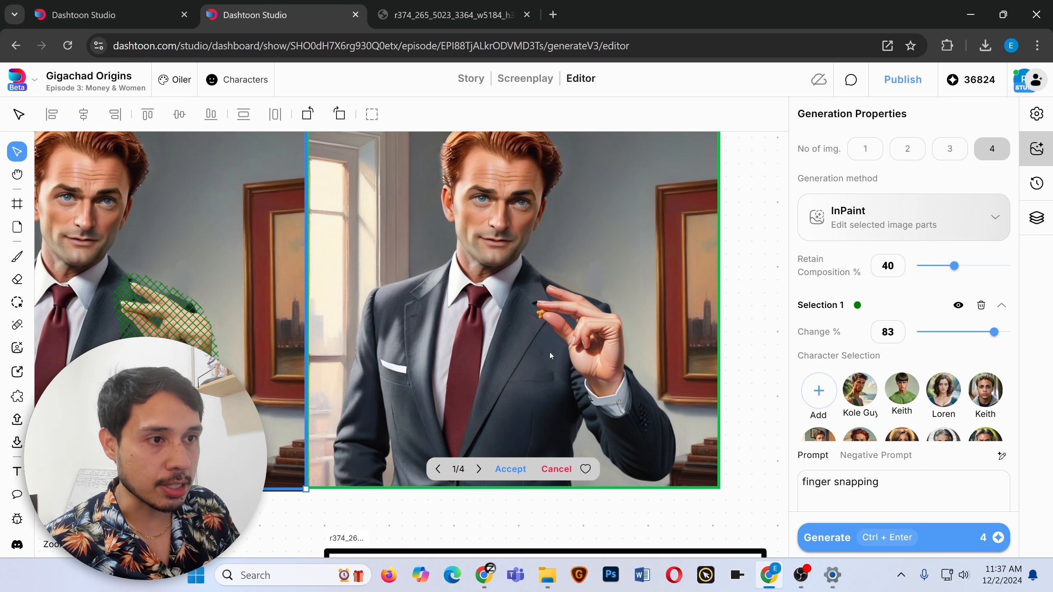
left_click(510, 469)
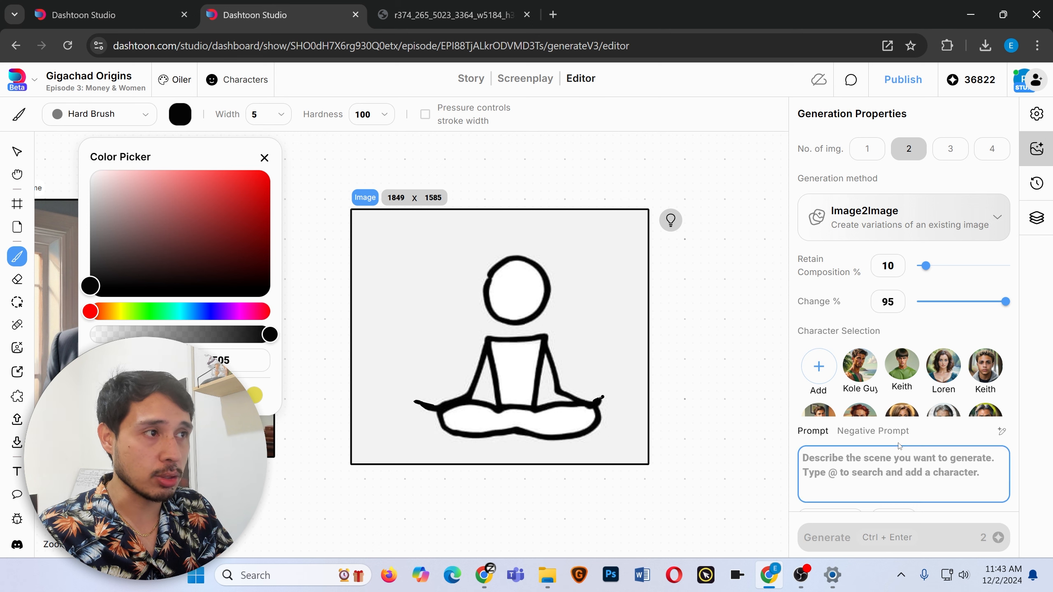
scroll(902, 373, "down", 2)
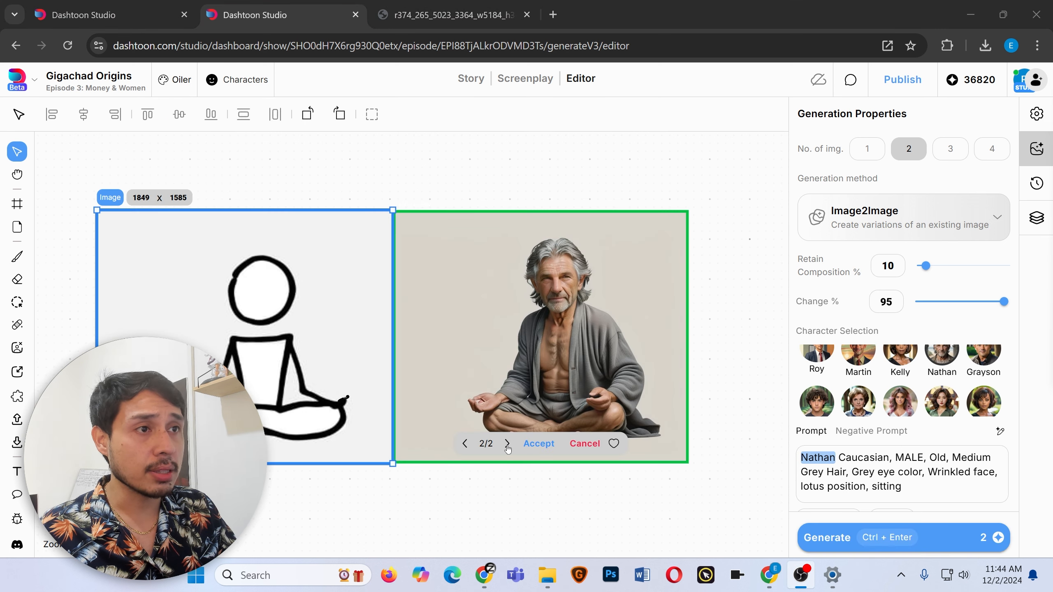
left_click(507, 444)
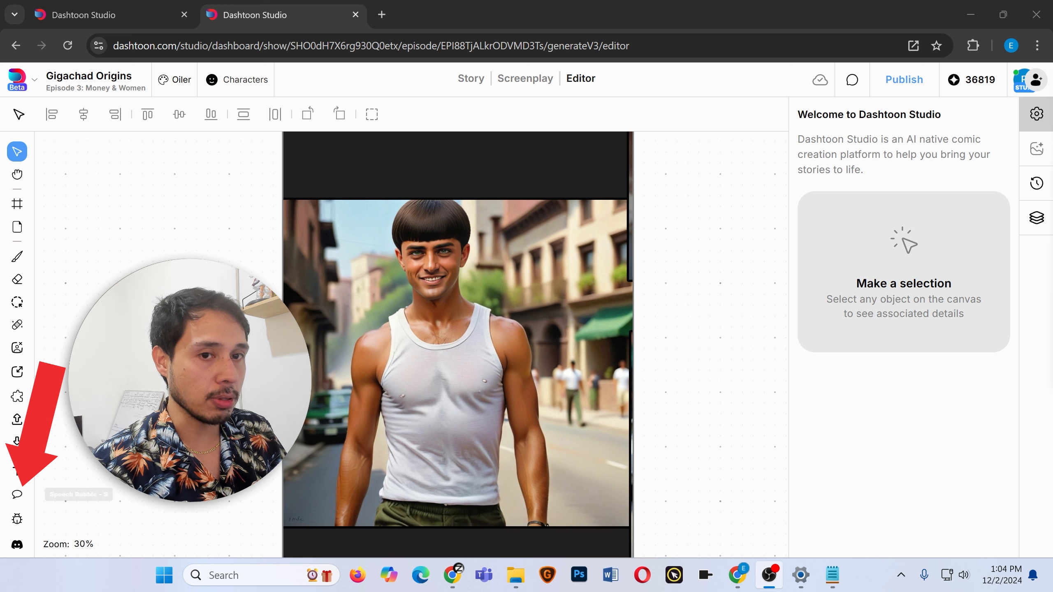
Add a speech bubble in the dark strip above the man's head, about 850 by 560, tail pointing to him.
left_click(12, 501)
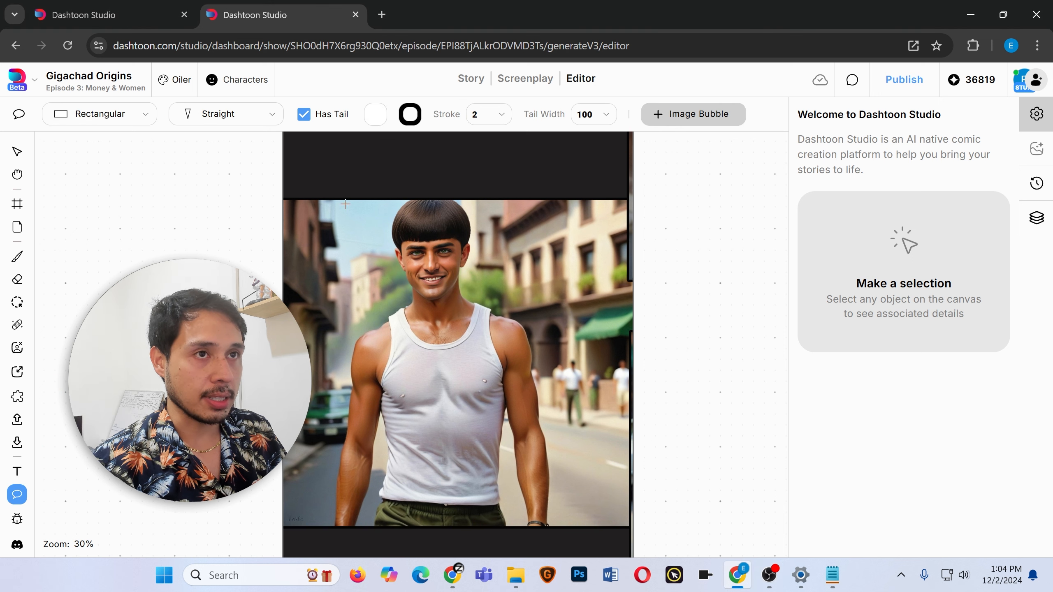
left_click(363, 225)
scroll(372, 287, "up", 3)
left_click_drag(364, 319, 437, 295)
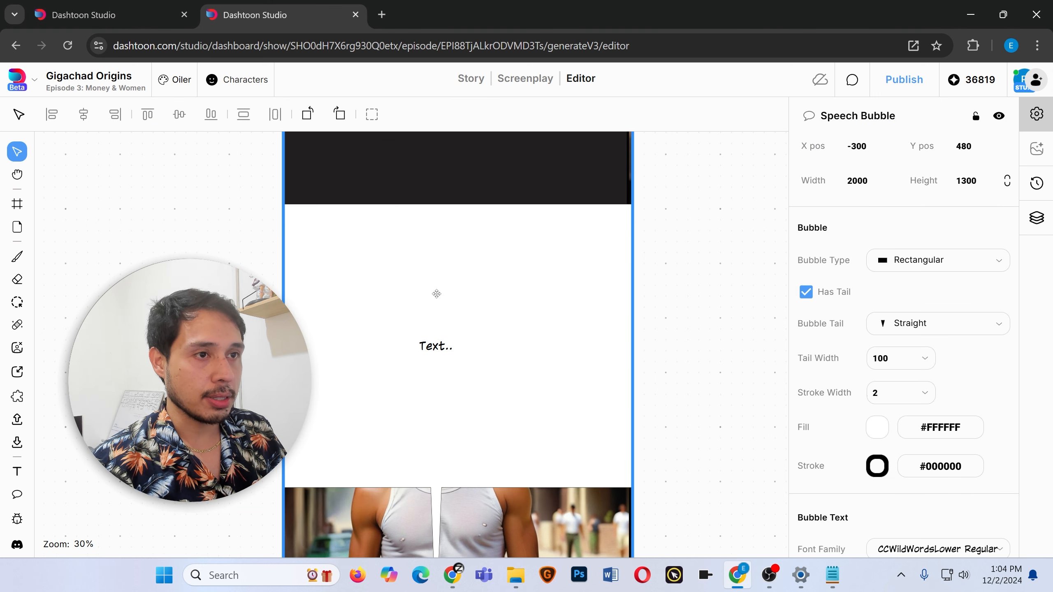
left_click_drag(218, 203, 458, 346)
left_click_drag(542, 432, 457, 253)
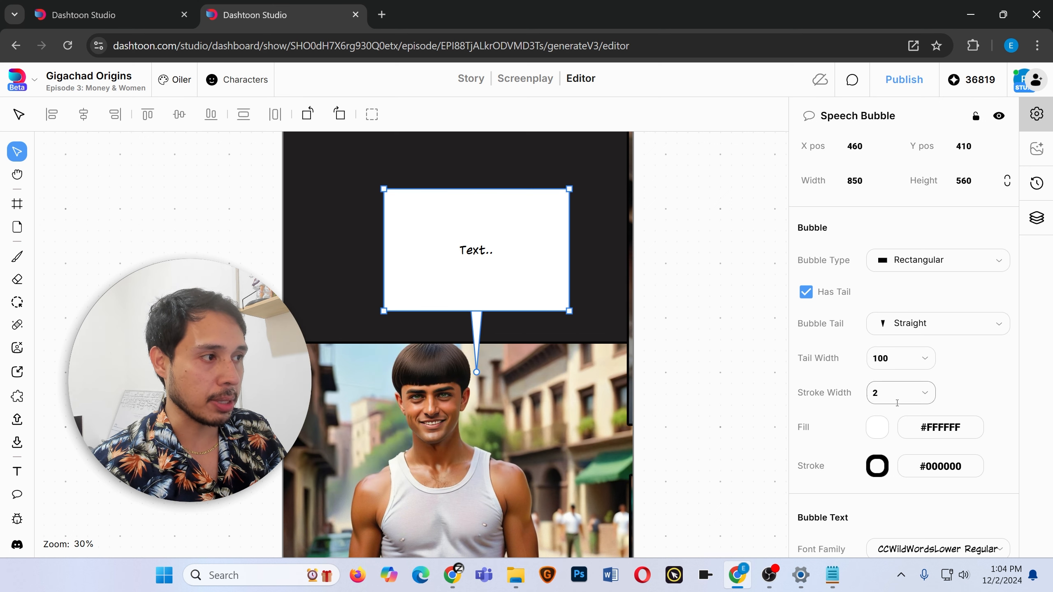
Switch the bubble to the oval Speech type and open the tail options.
left_click(983, 269)
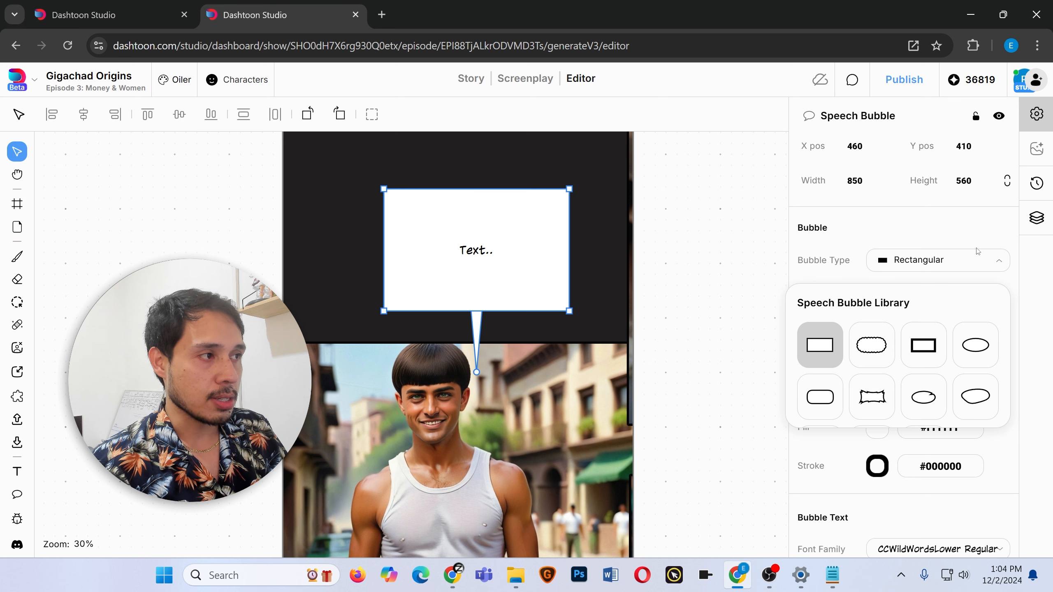
left_click(976, 352)
left_click(981, 327)
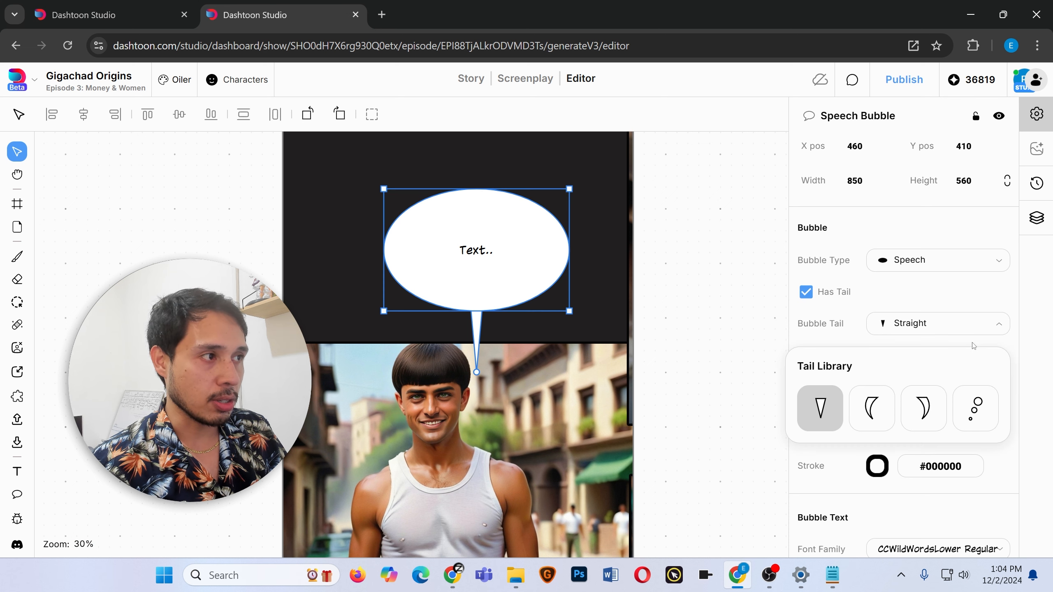
Try out several bubble shapes, including Rounded, Rectangular, Speech Inward, Wobbly and Double Speech, ending on the oval Speech type.
left_click(983, 261)
left_click(820, 397)
left_click(909, 261)
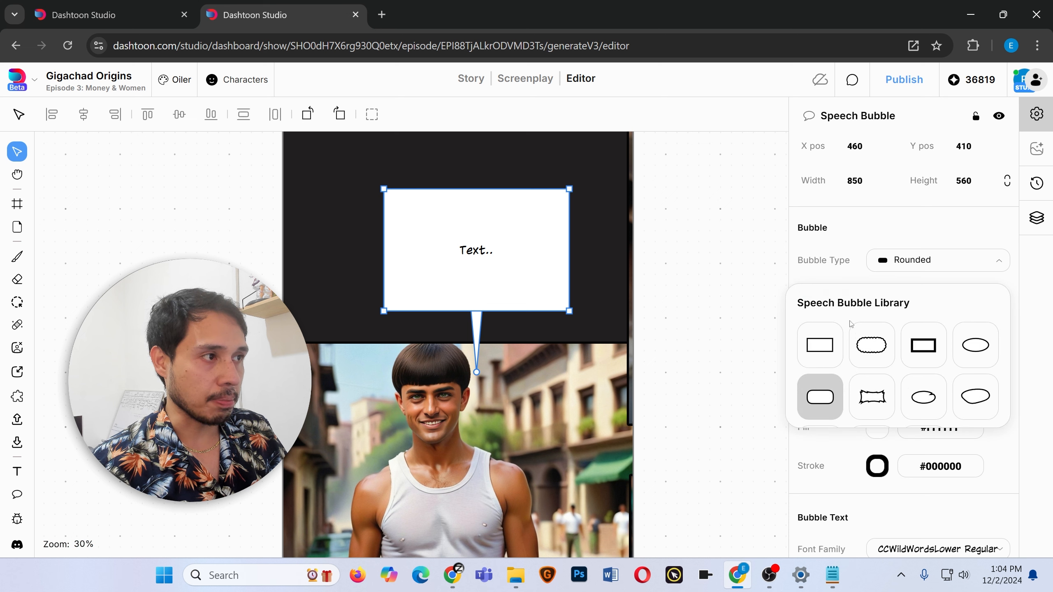
left_click(820, 345)
left_click(944, 265)
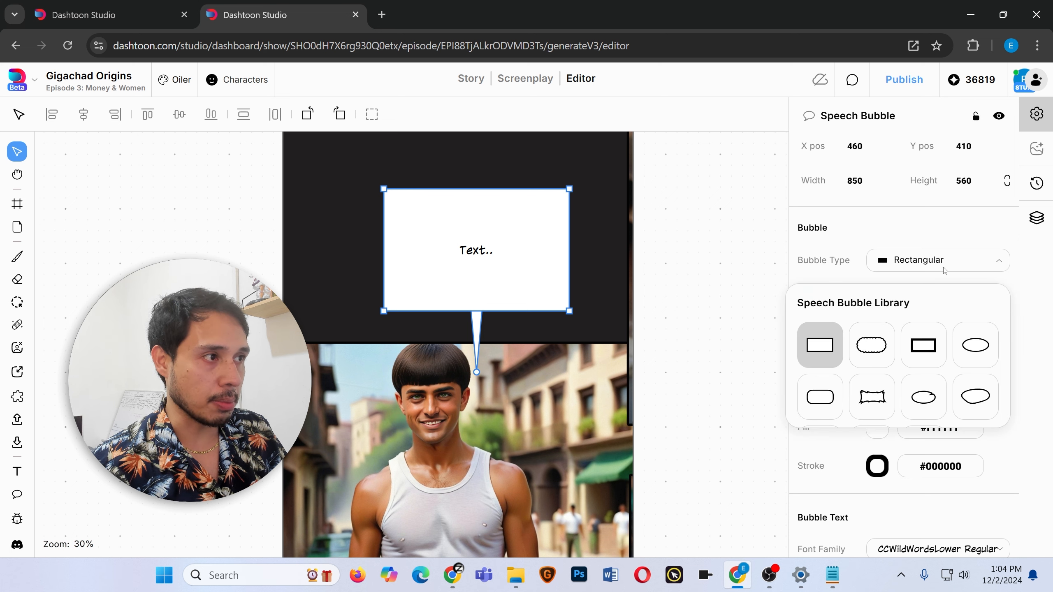
left_click(912, 265)
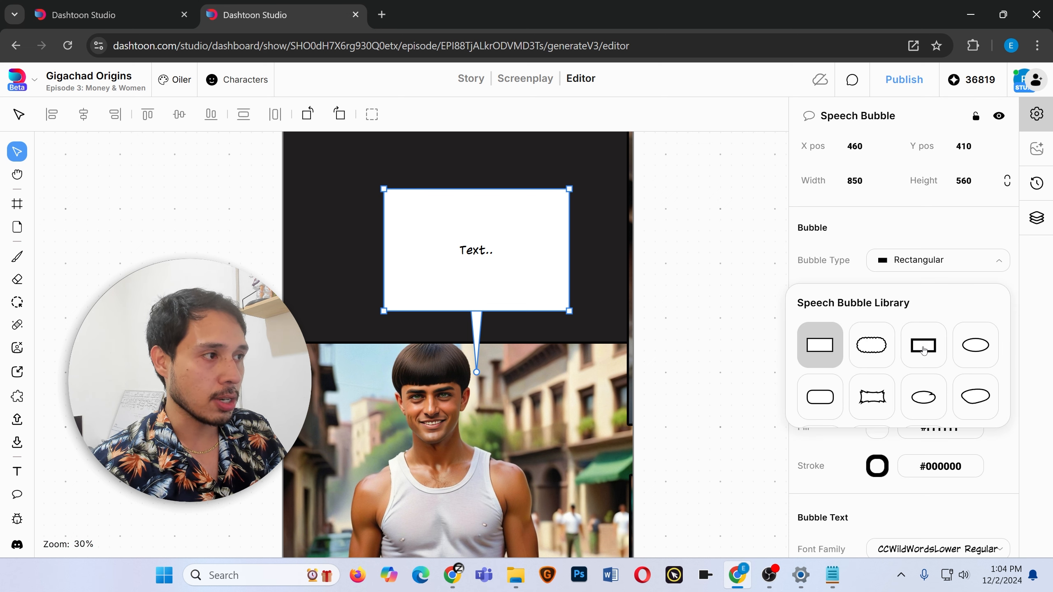
left_click(925, 397)
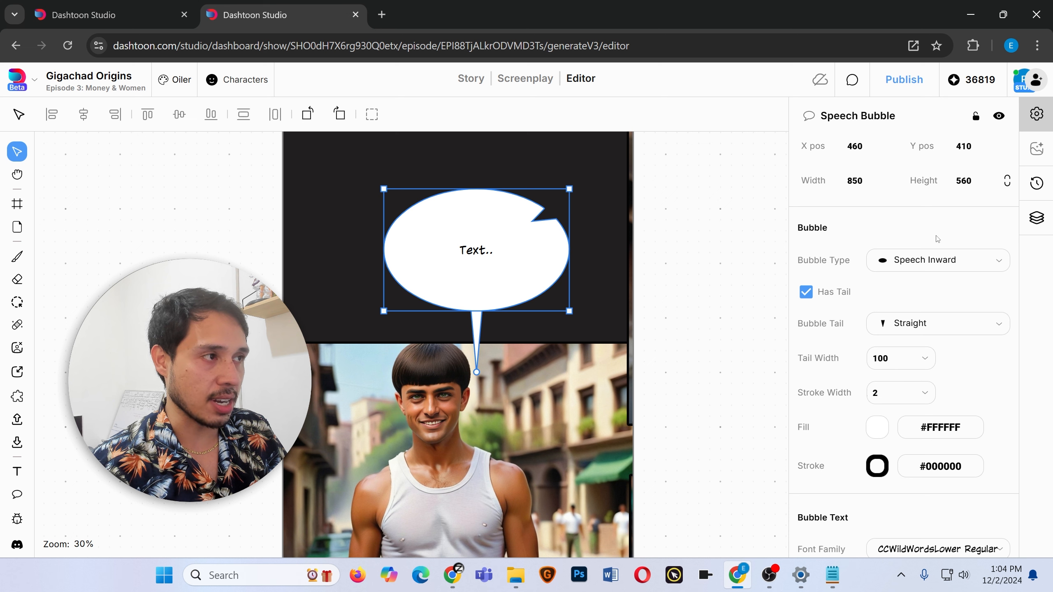
left_click(931, 259)
scroll(962, 376, "down", 1)
left_click(972, 346)
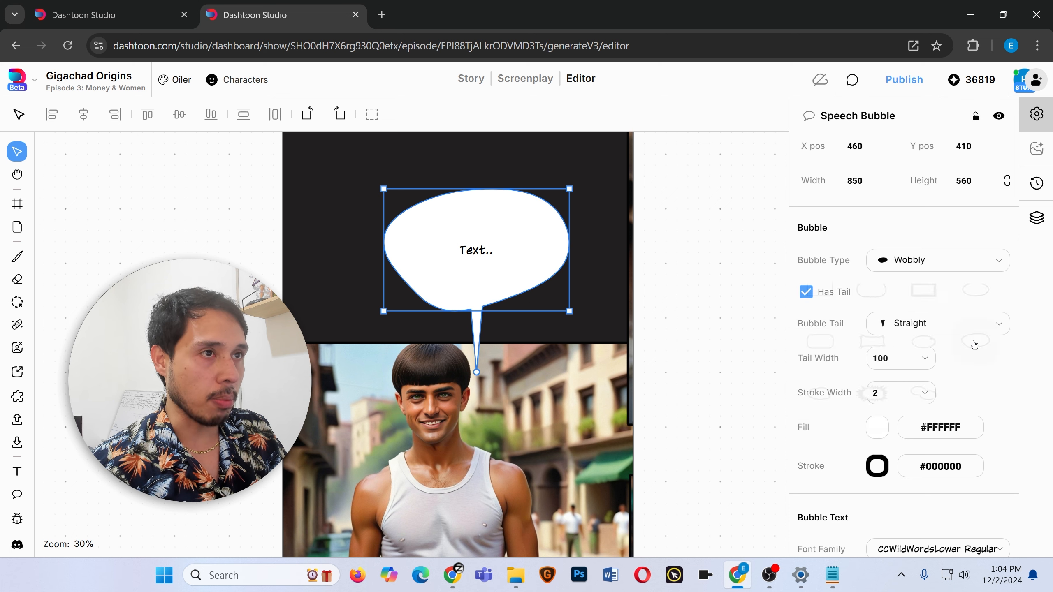
left_click(972, 272)
scroll(921, 374, "down", 1)
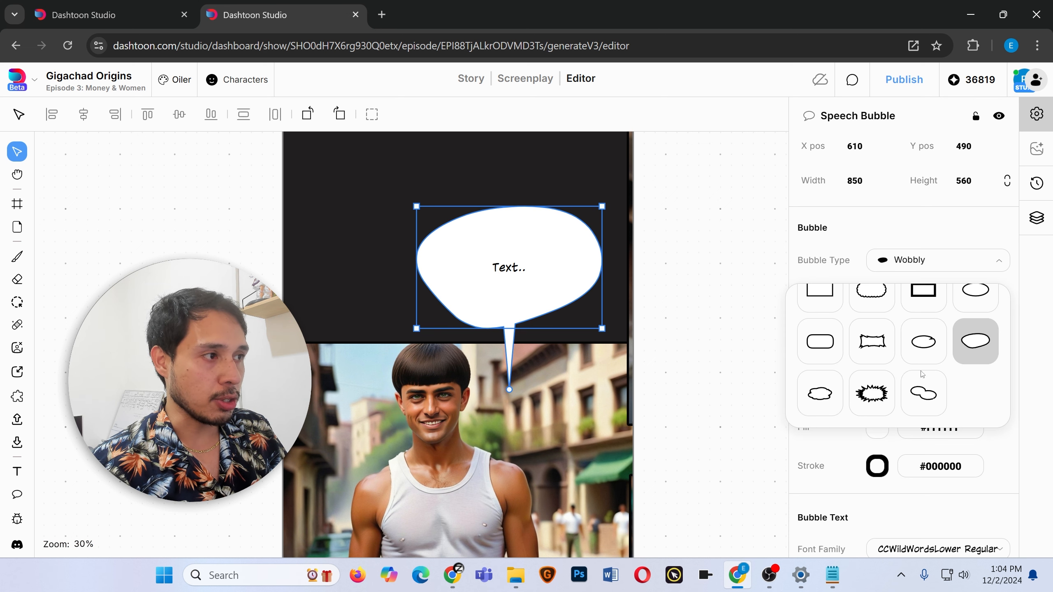
left_click(925, 397)
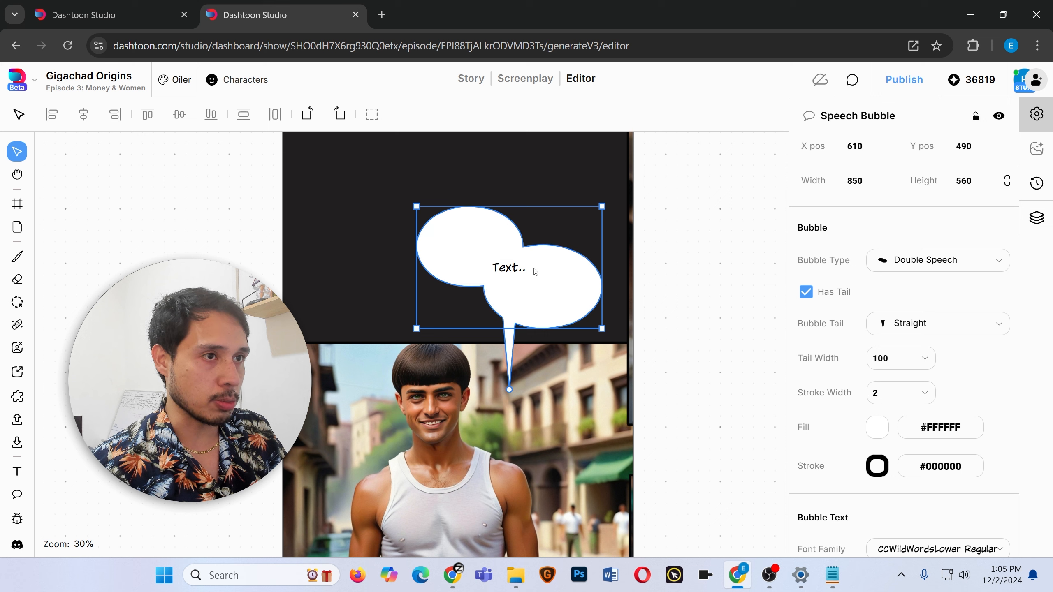
left_click(930, 260)
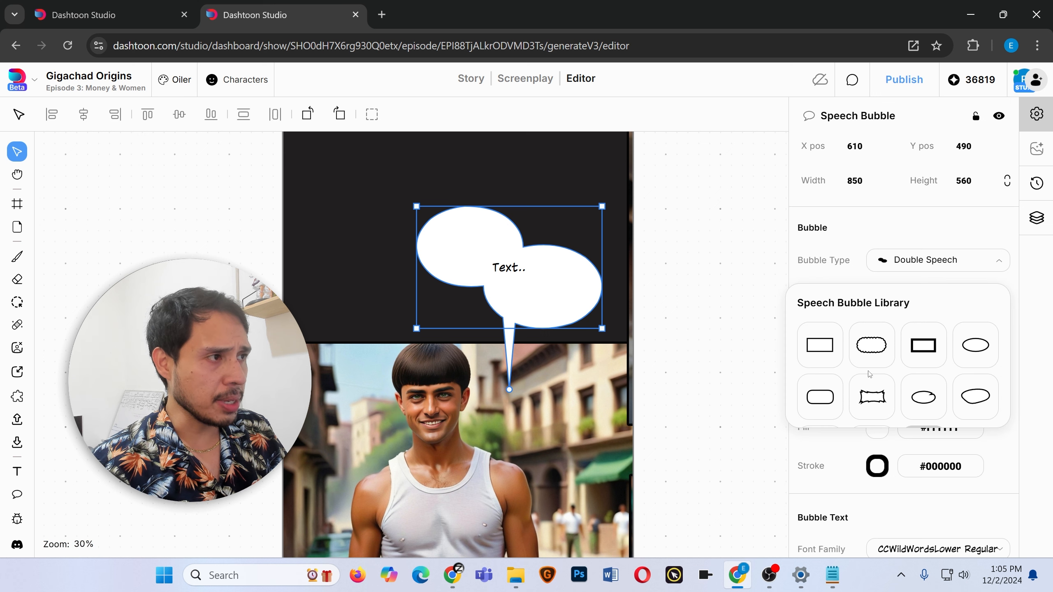
left_click(971, 351)
Resize the bubble to about 680 by 420 and enter the text "Hey! How you doin'?".
left_click_drag(417, 207, 454, 238)
left_click_drag(521, 283, 530, 299)
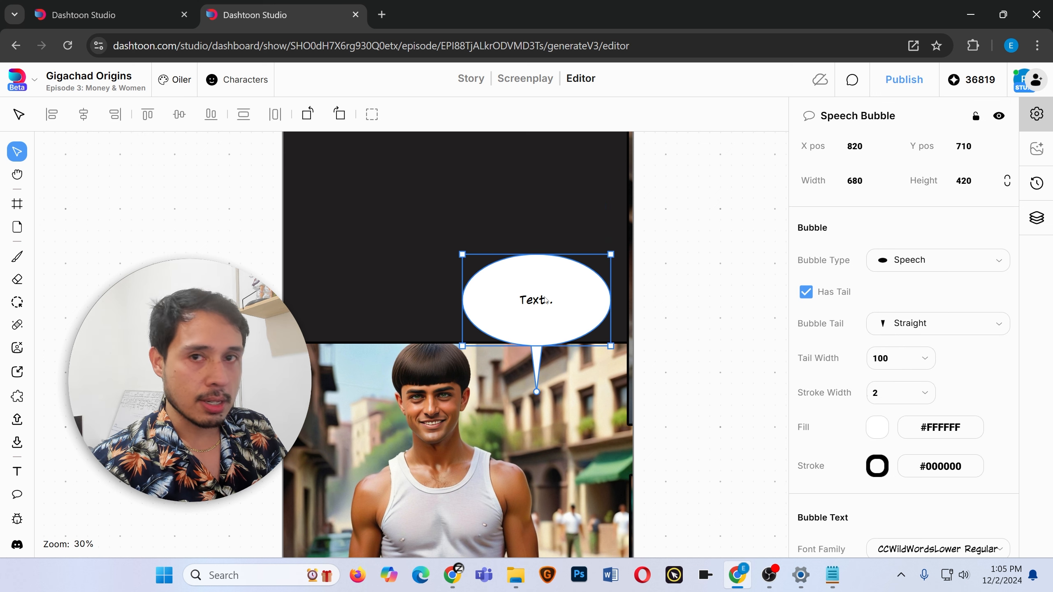
double_click(529, 299)
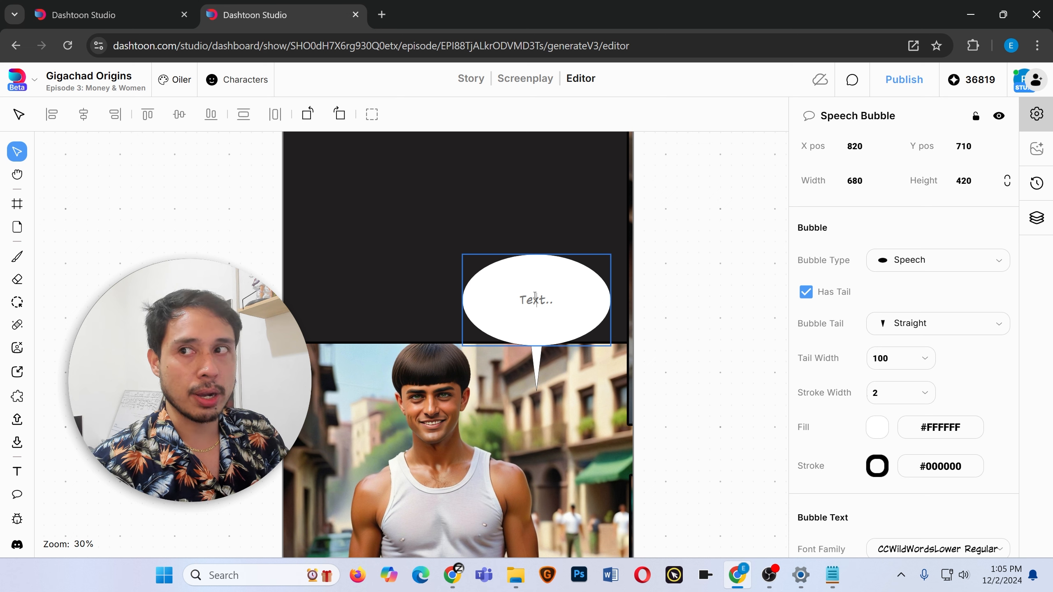
type("Hey! How you doin'?")
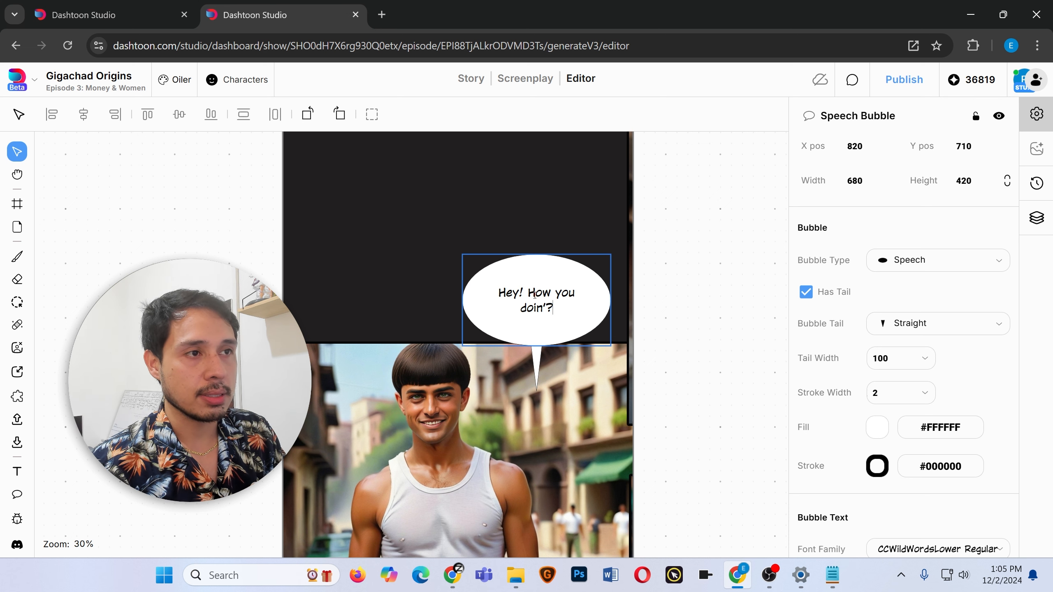
key("Escape")
Switch the bubble's tail to the Right Curved style and nudge the bubble slightly down.
left_click(803, 297)
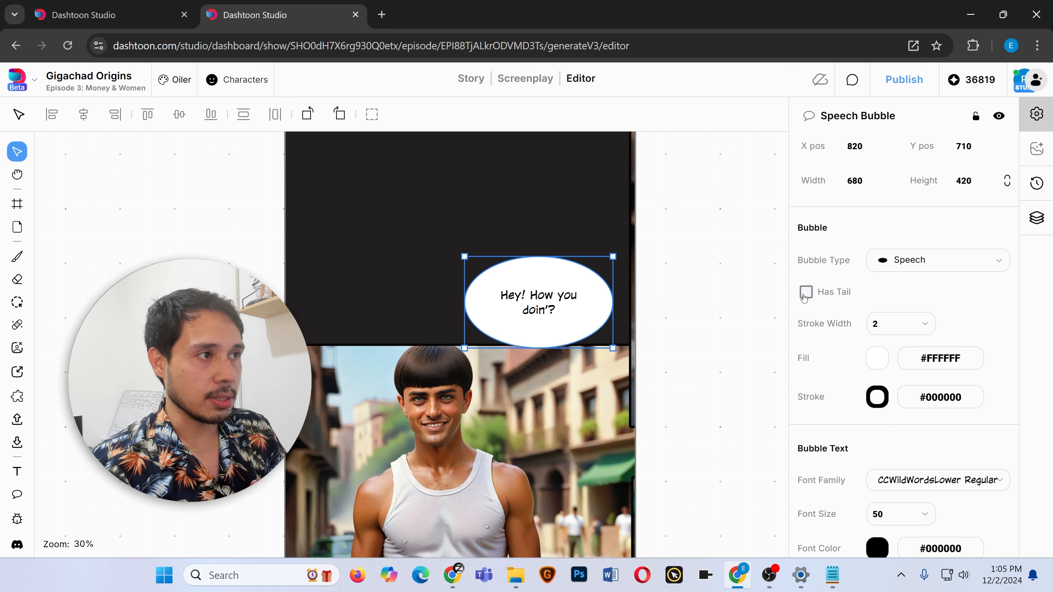
left_click(804, 297)
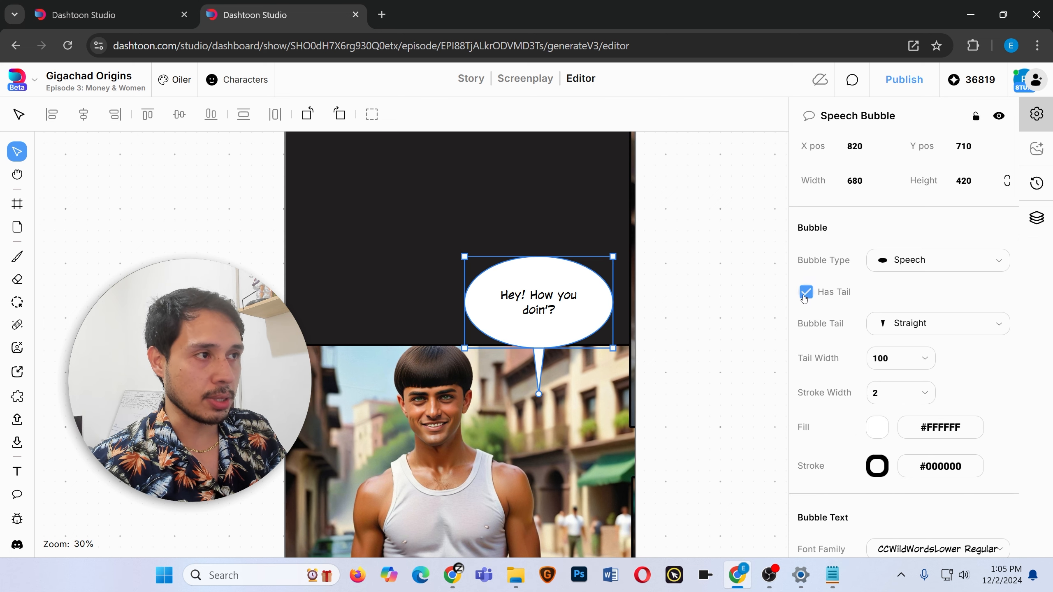
left_click(967, 329)
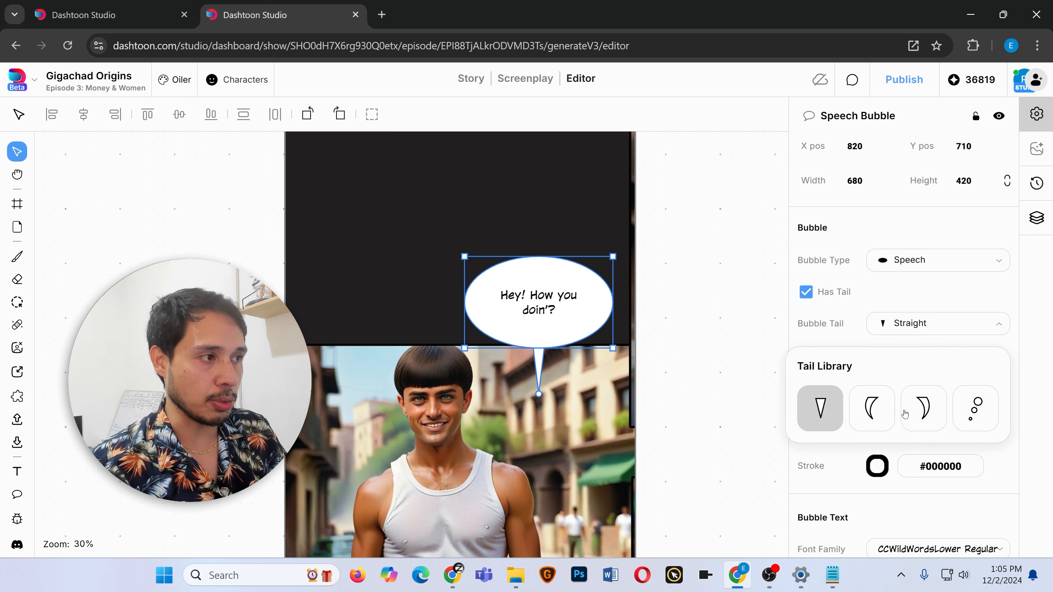
left_click(924, 409)
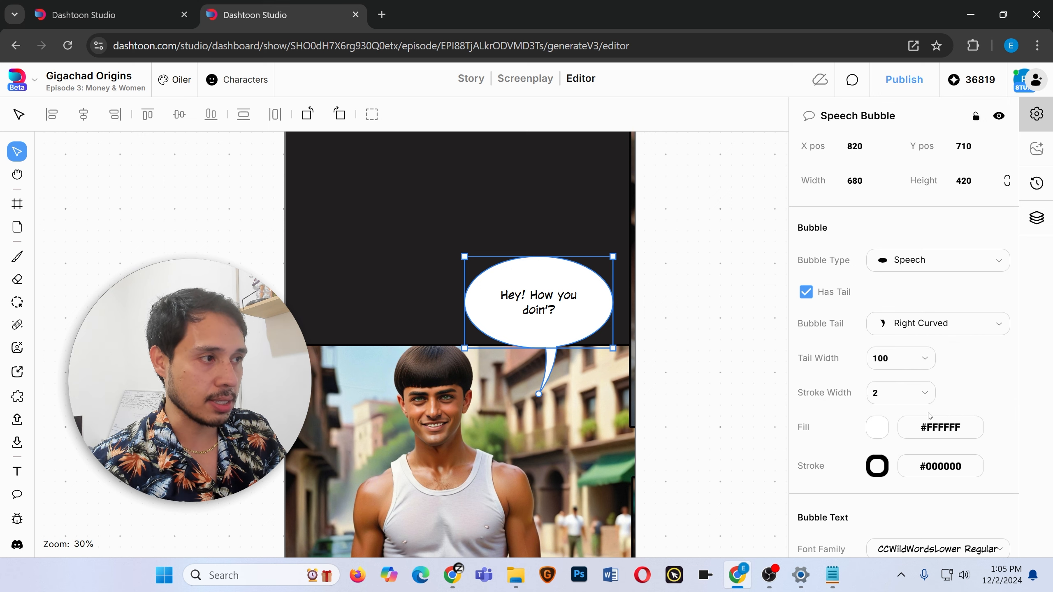
left_click_drag(572, 300, 573, 309)
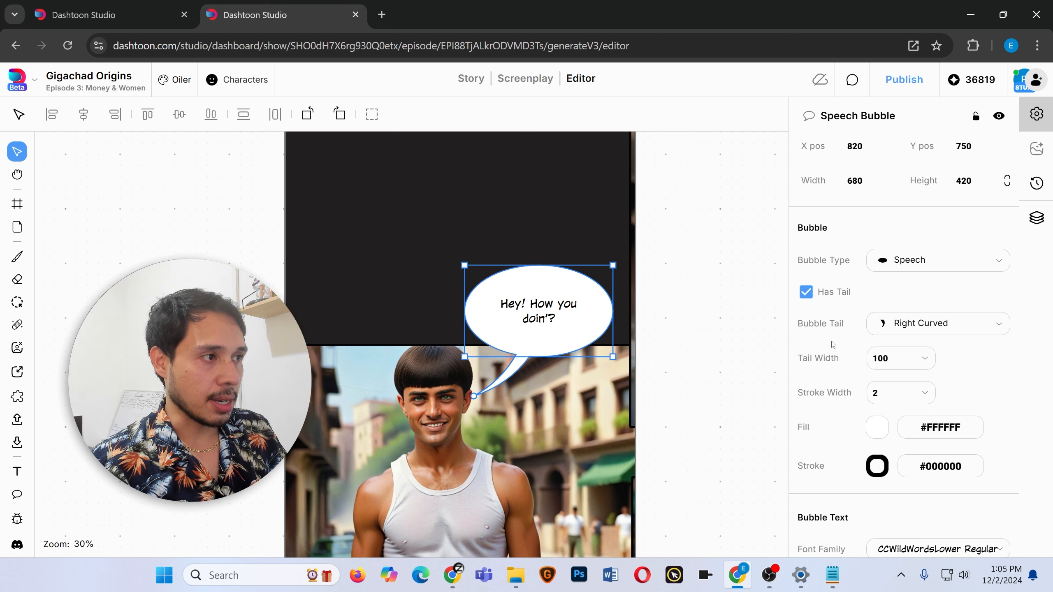
Set the bubble's stroke width to 10.
left_click(932, 394)
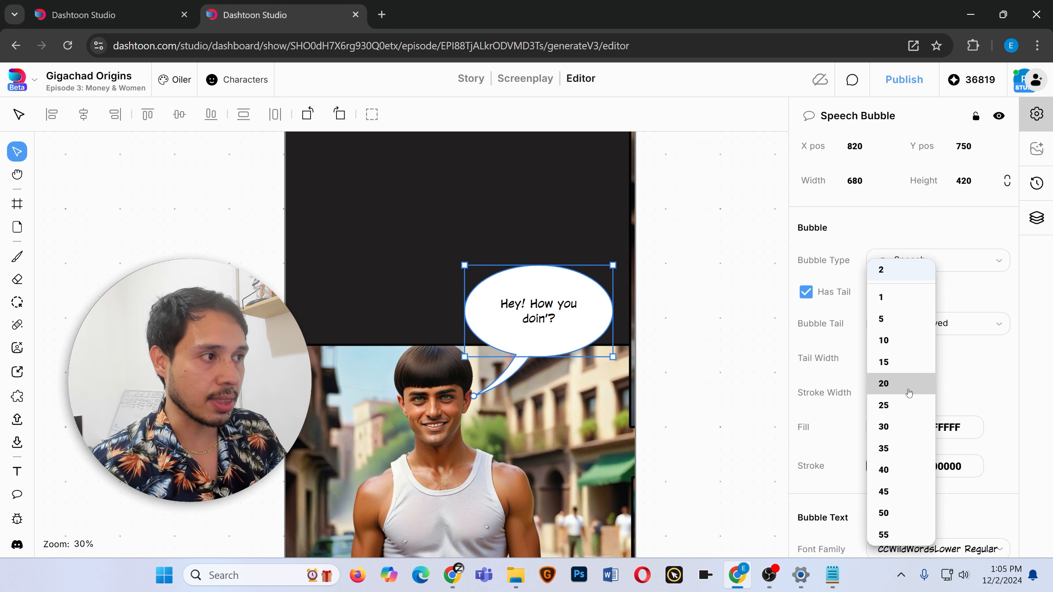
left_click(904, 345)
left_click(490, 206)
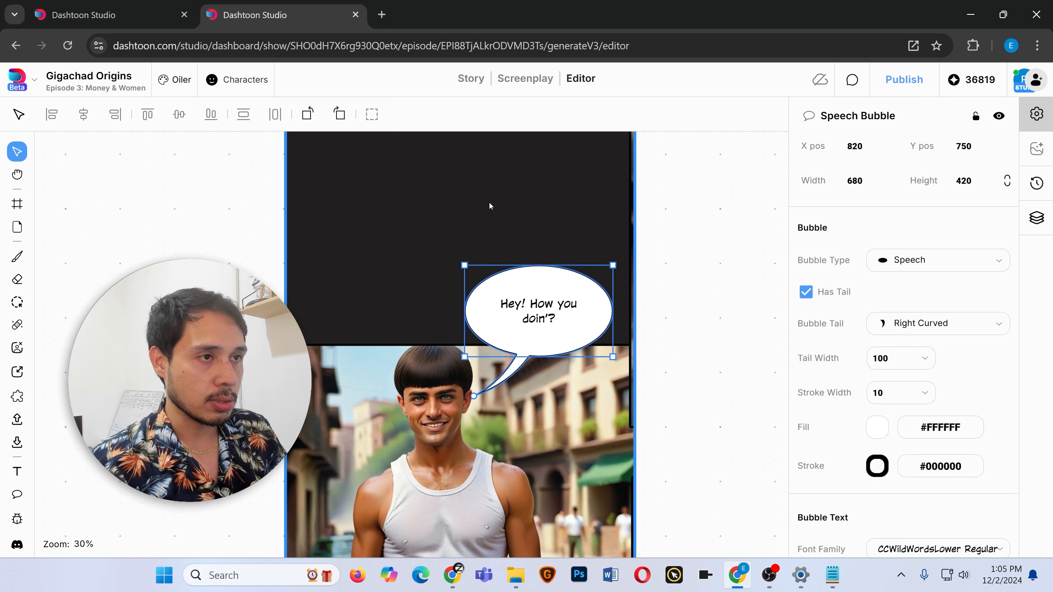
left_click(912, 393)
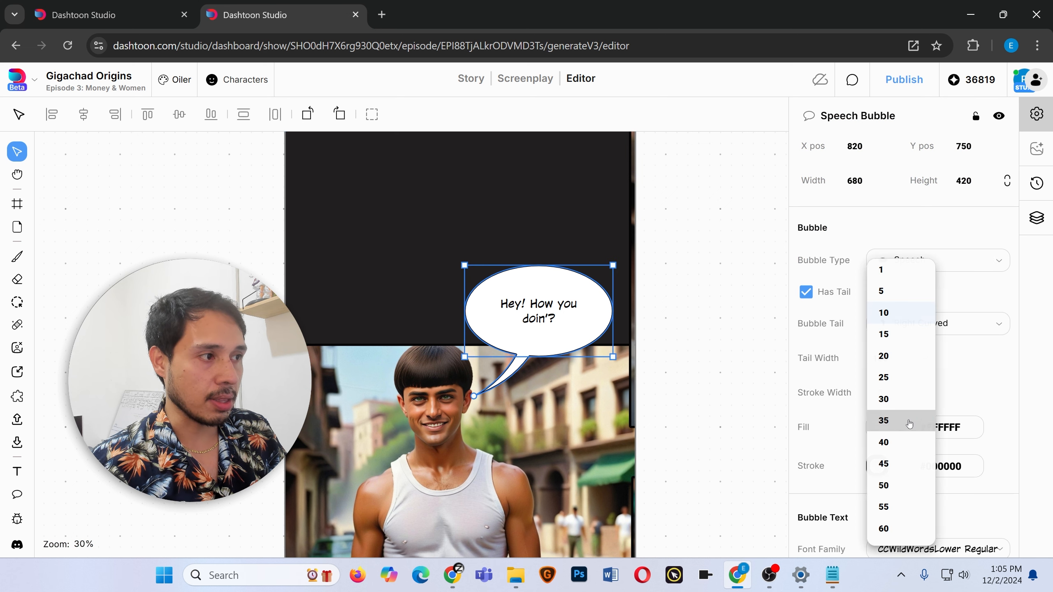
left_click(896, 506)
left_click(908, 393)
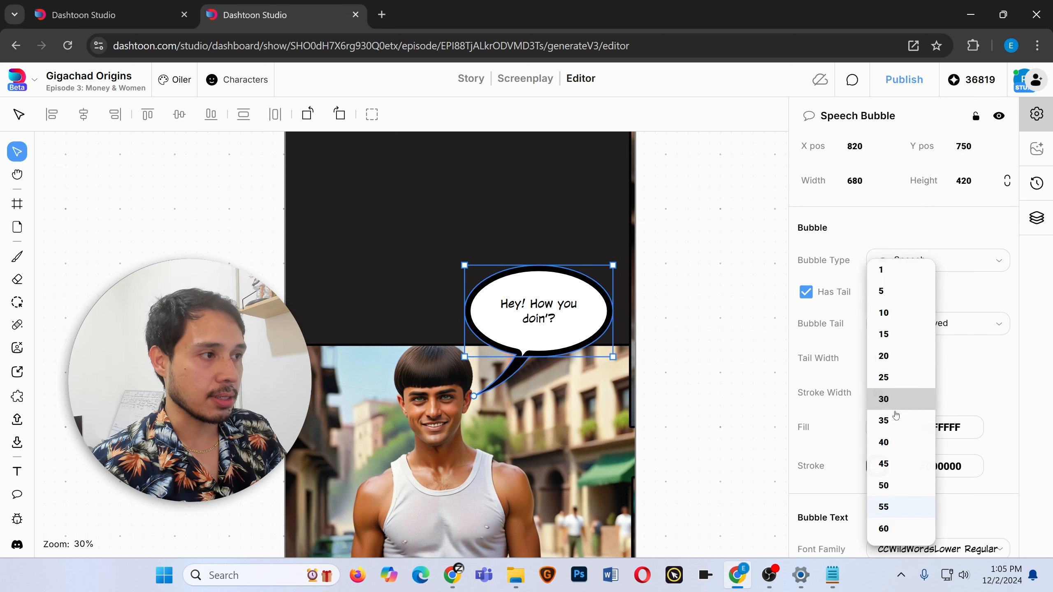
left_click(885, 311)
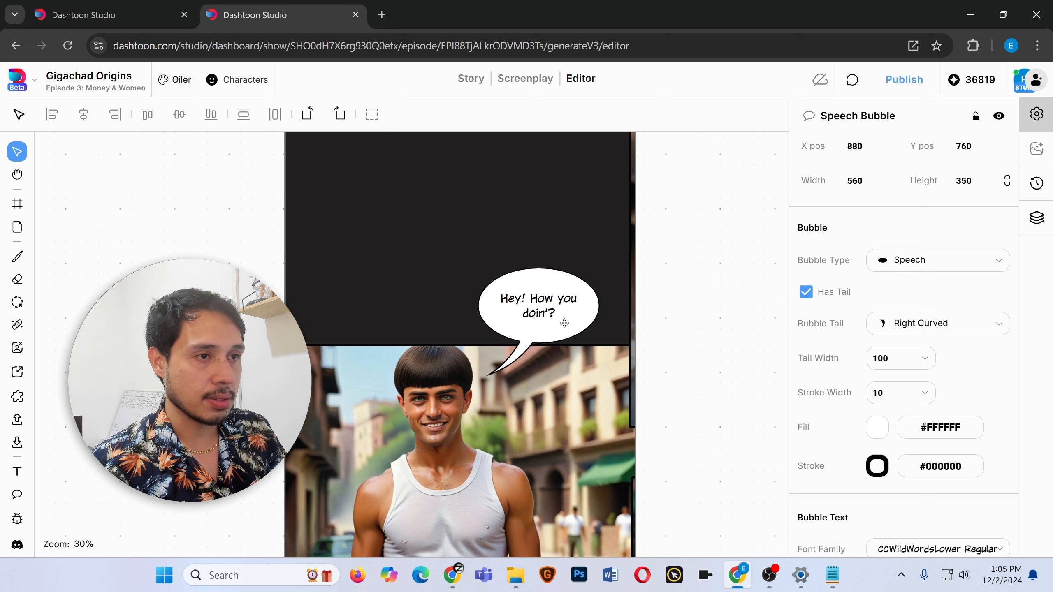
Reposition the bubble beside the man's head, aim its tail tip at his mouth, and set the tail width to 50.
left_click_drag(565, 324, 556, 349)
left_click_drag(477, 407, 460, 426)
left_click_drag(533, 350, 547, 335)
left_click_drag(477, 408, 464, 429)
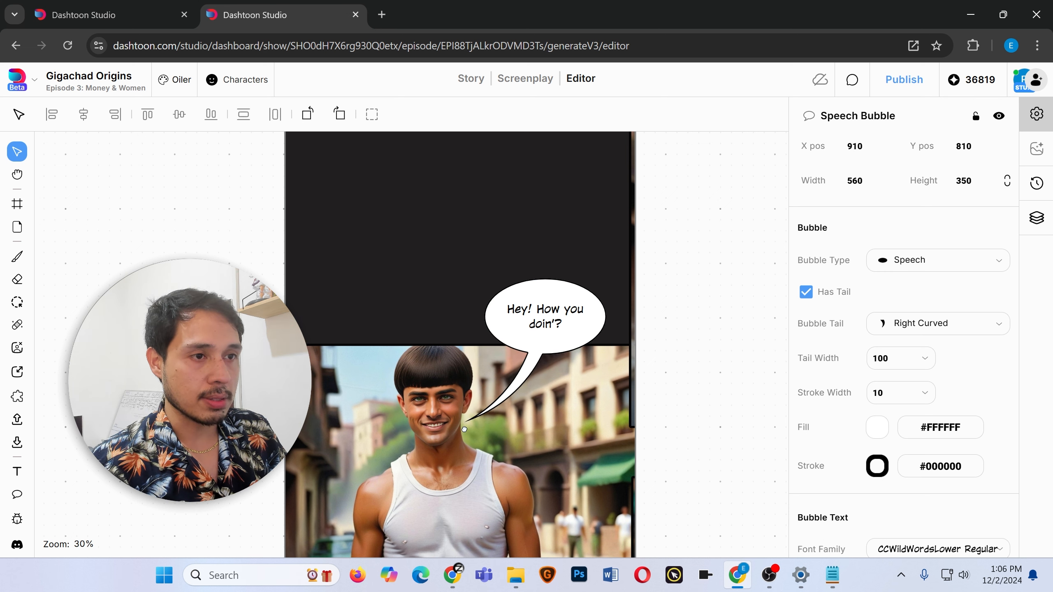
left_click(921, 357)
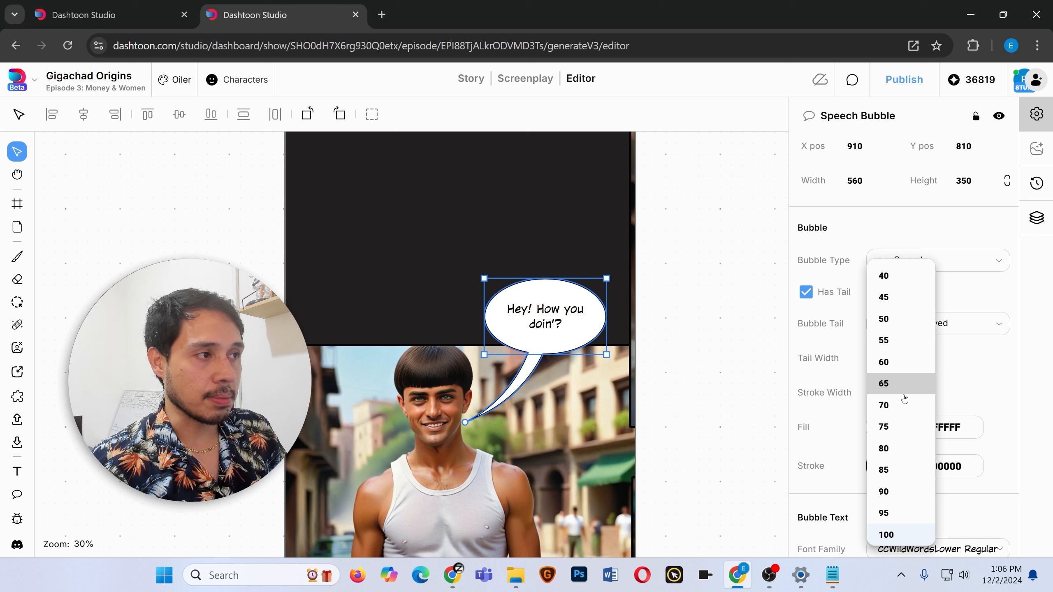
left_click(894, 319)
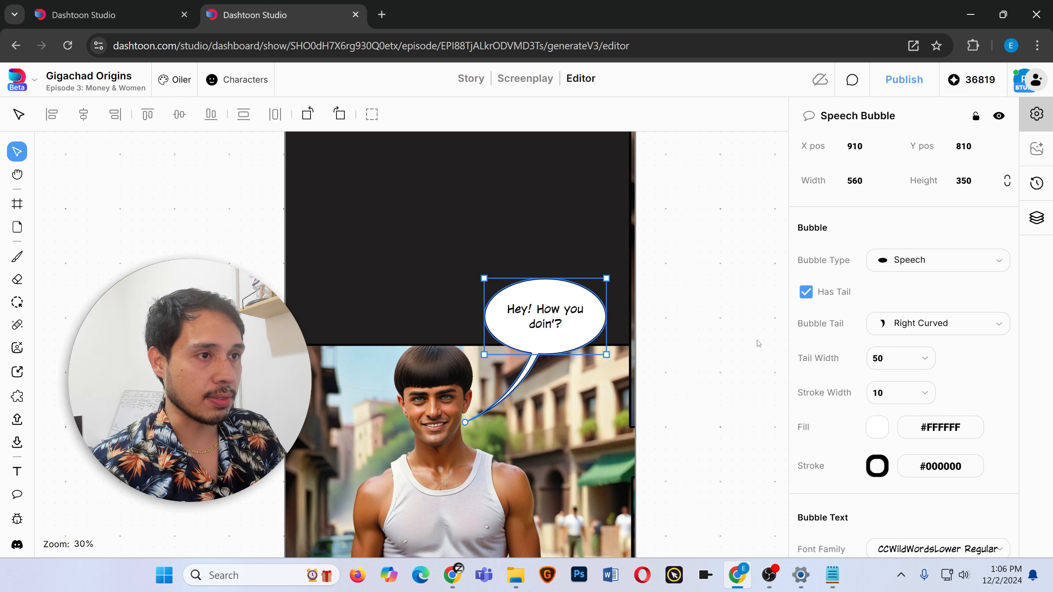
Try Arial, Nanum Pen Script and CCWILDWORDS fonts on the bubble text, returning to CCWildWordsLower Regular.
triple_click(558, 324)
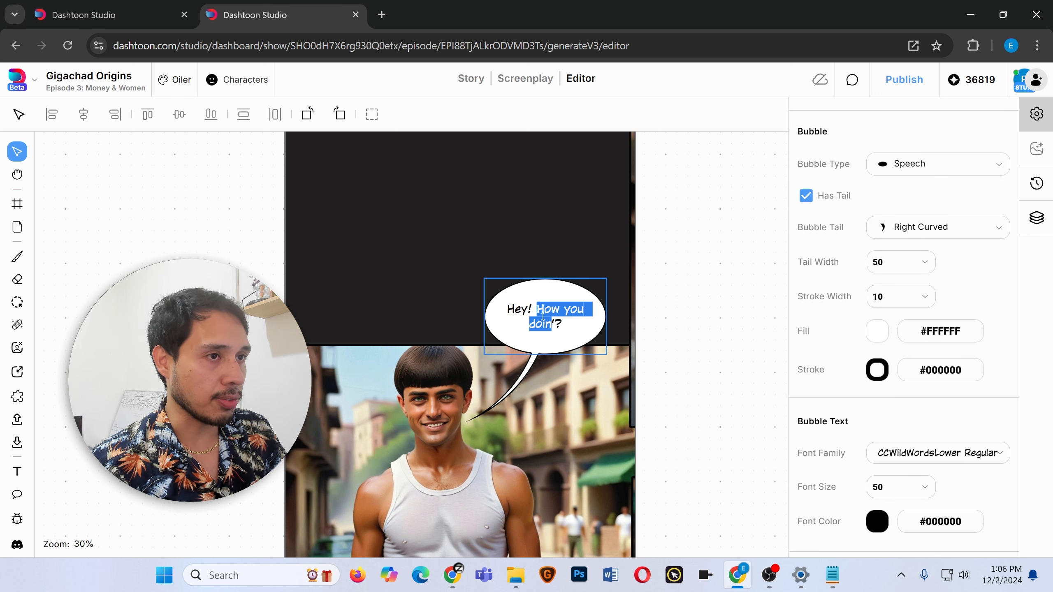
left_click(970, 453)
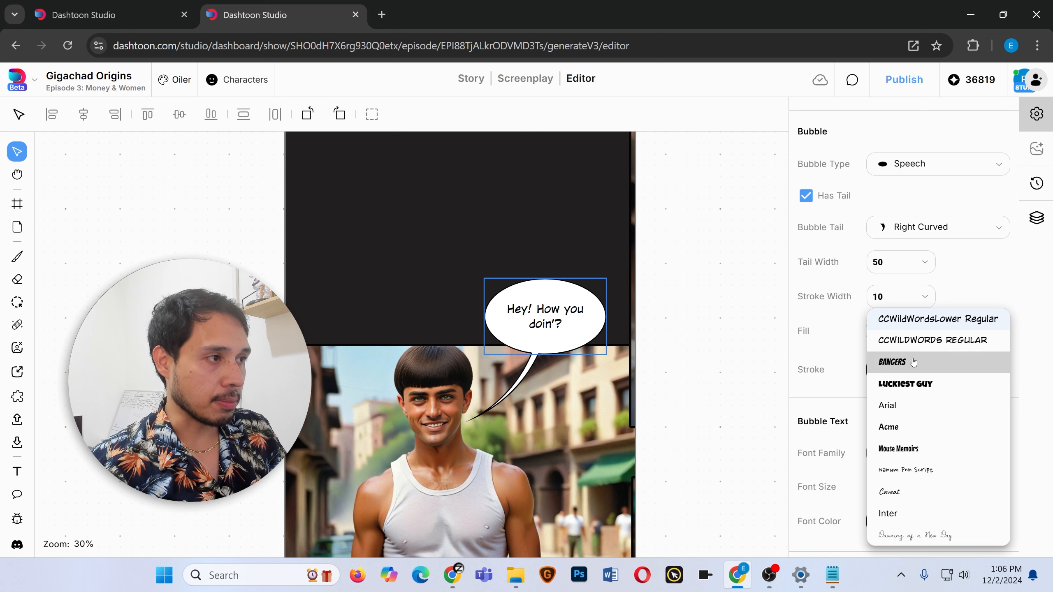
left_click(906, 405)
left_click(950, 453)
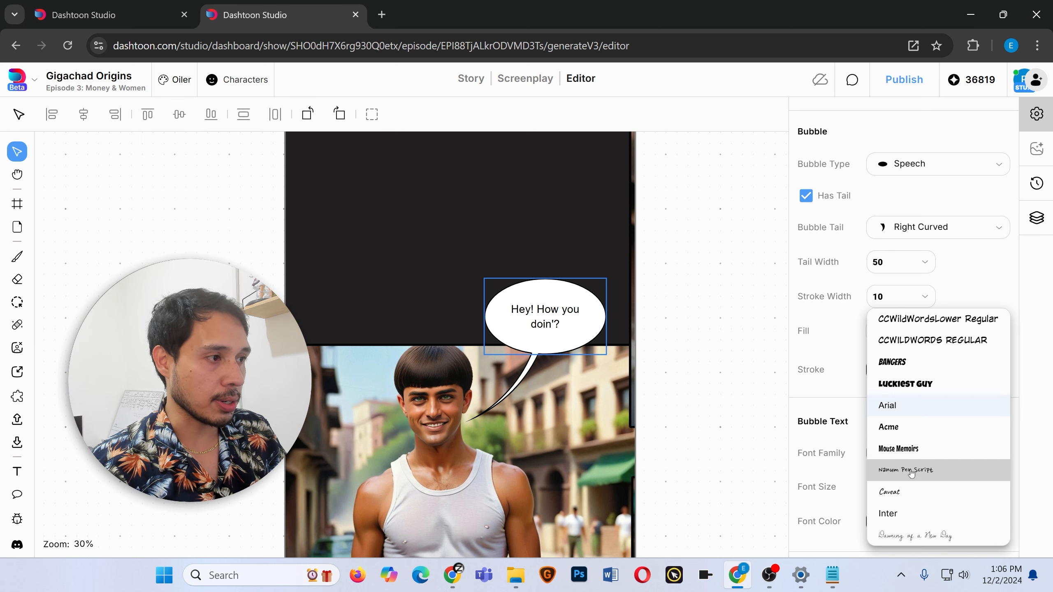
left_click(900, 494)
left_click(934, 453)
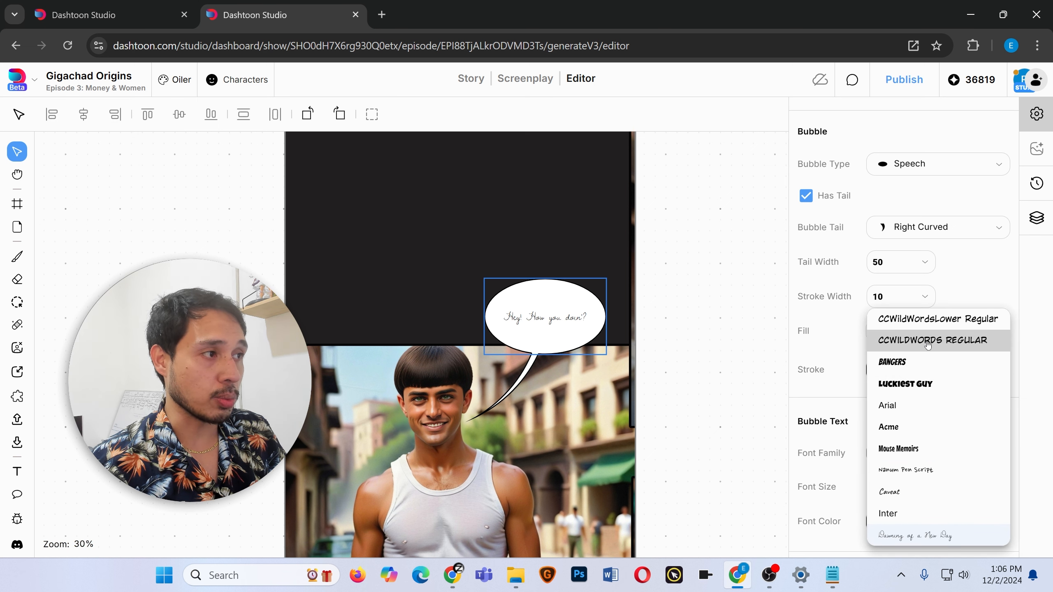
left_click(928, 345)
left_click(933, 453)
left_click(937, 319)
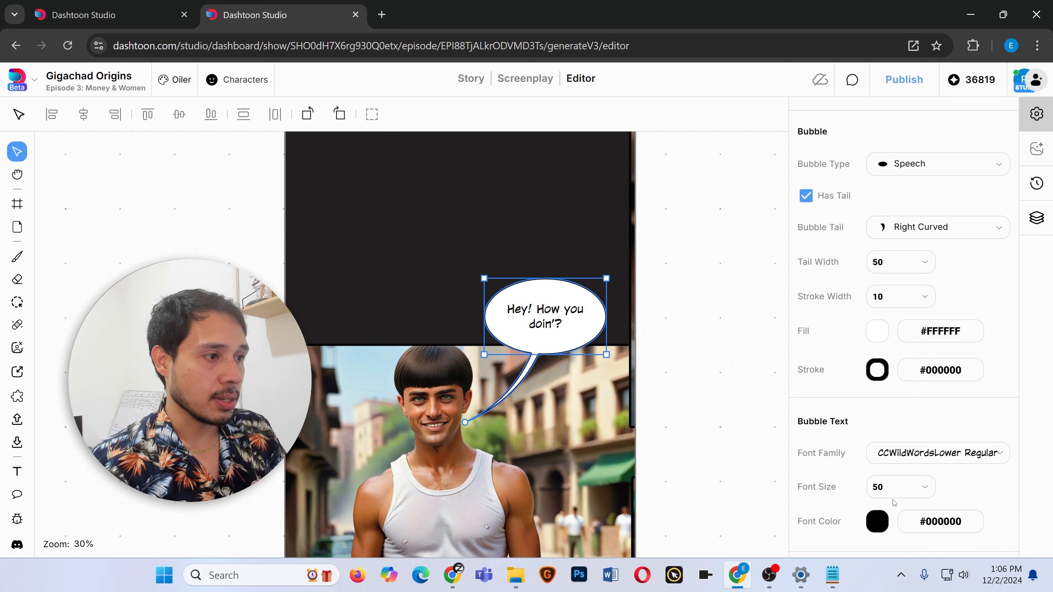
Try different text, fill and stroke colours on the bubble, such as a #c8cdf7 fill and #9f2a2a stroke.
left_click(873, 526)
left_click_drag(794, 350, 853, 270)
left_click(948, 416)
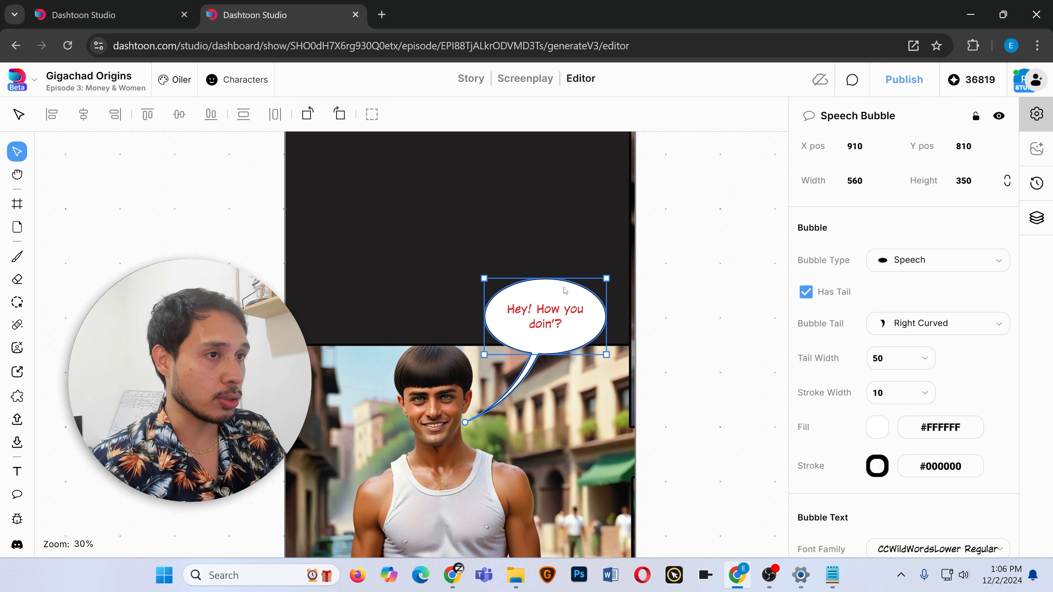
left_click(873, 424)
left_click(813, 312)
left_click_drag(760, 209, 732, 174)
left_click(897, 470)
left_click(933, 467)
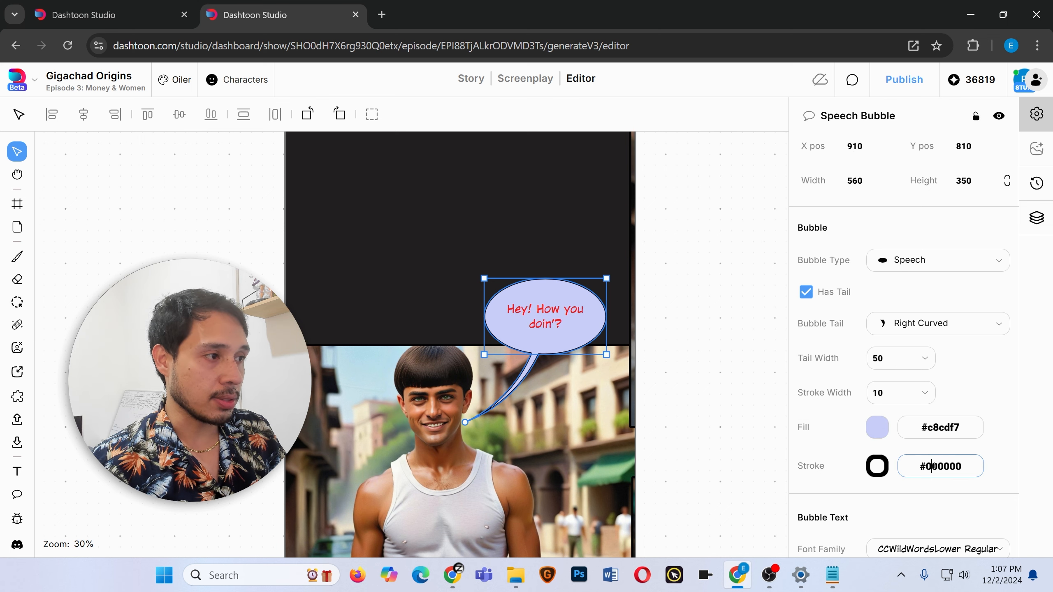
left_click(878, 467)
left_click_drag(823, 316, 830, 252)
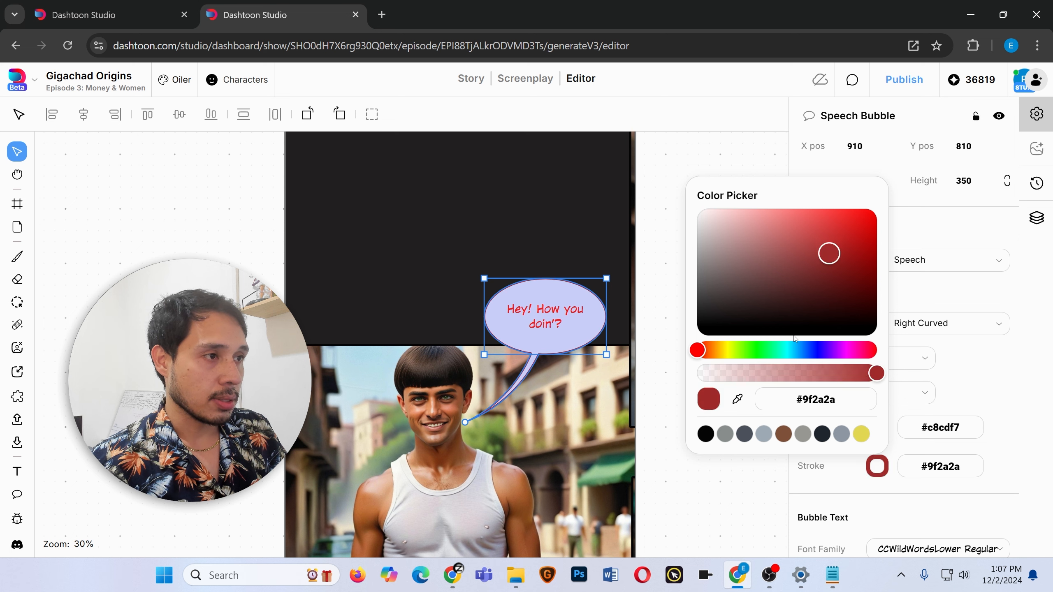
left_click(765, 350)
left_click(823, 218)
left_click_drag(712, 283, 690, 297)
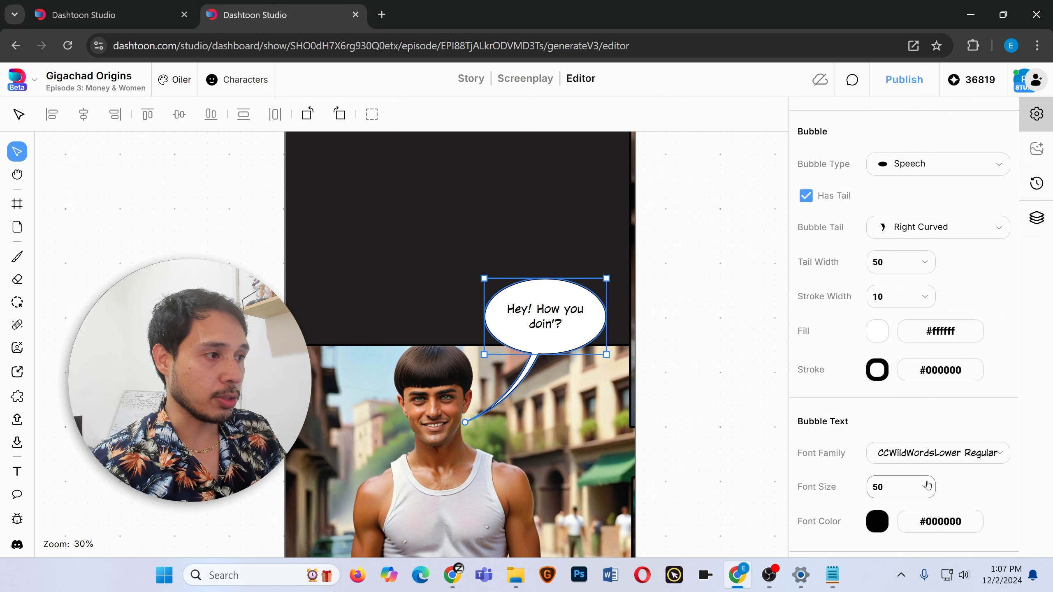
Return the speech bubble to a #ffffff fill and #000000 stroke, then deselect it.
left_click(912, 488)
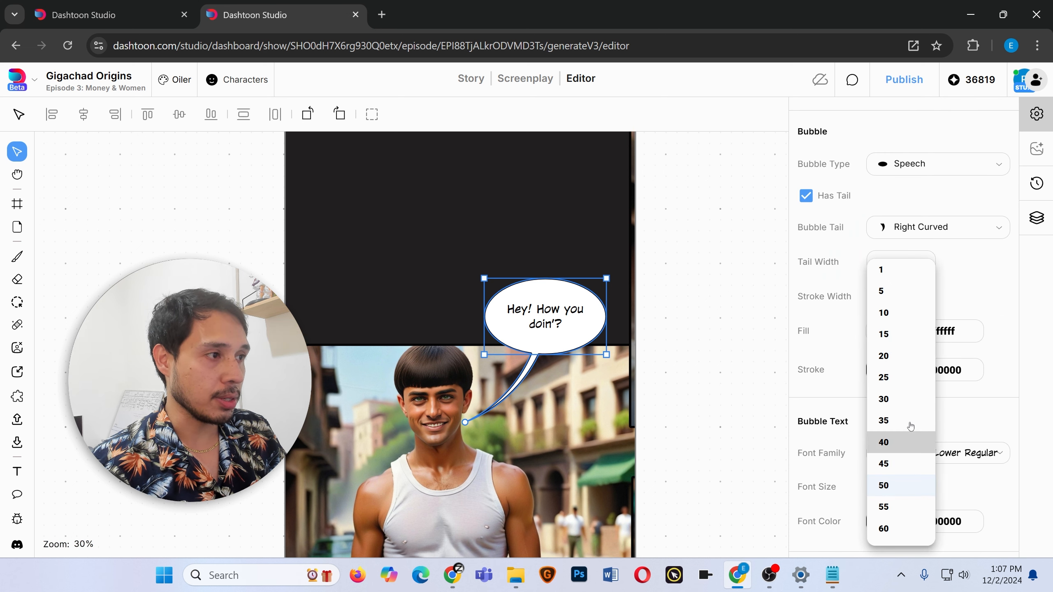
scroll(912, 478, "down", 5)
scroll(898, 328, "up", 5)
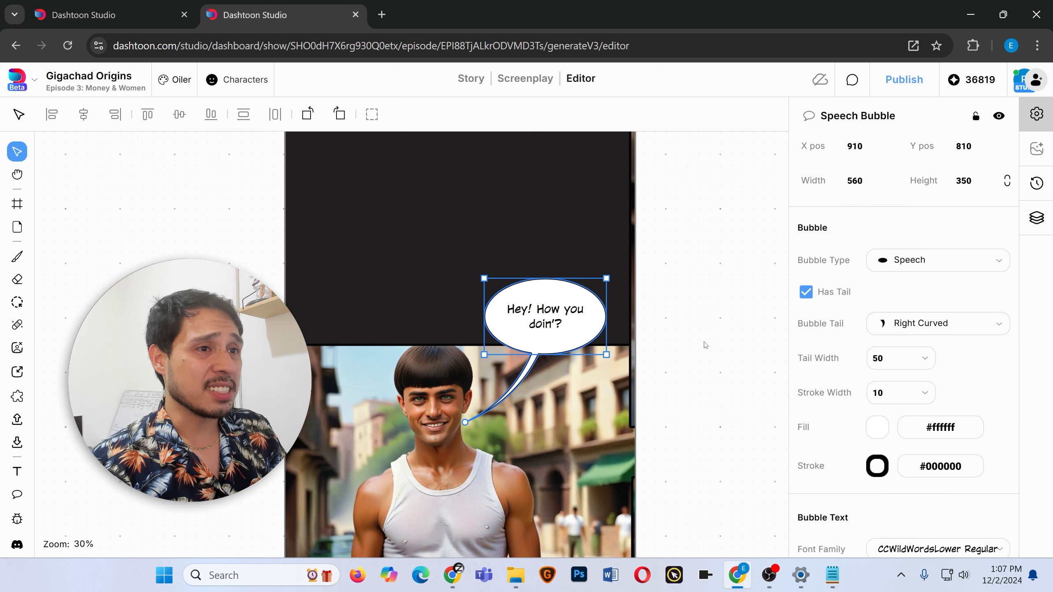
left_click(696, 348)
Paste a copy of the speech bubble onto the blue-shirt man's panel and place it above his head.
scroll(694, 349, "down", 4)
scroll(694, 348, "up", 3)
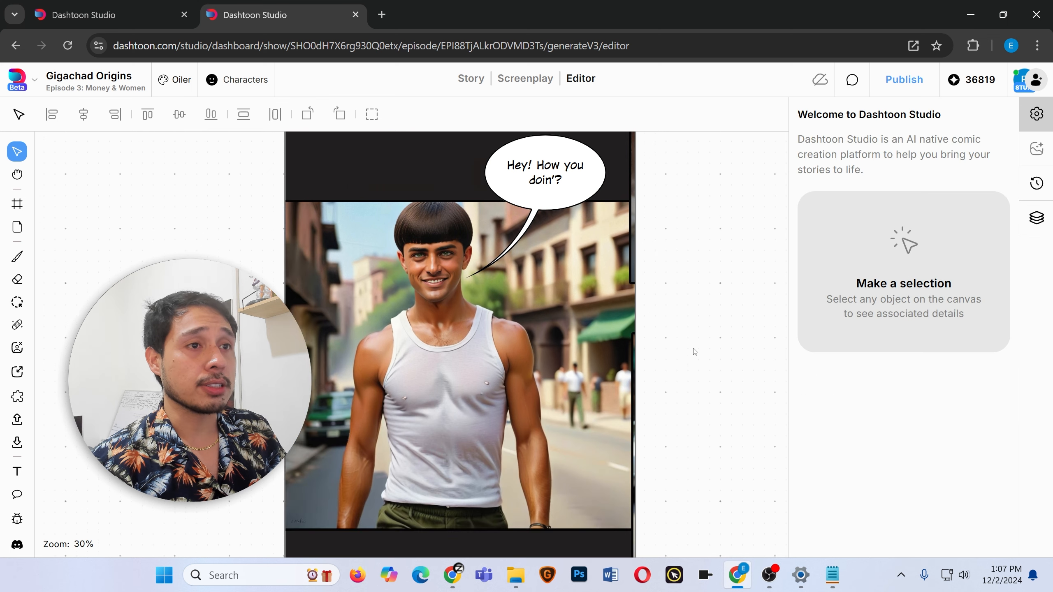
scroll(688, 330, "down", 5)
scroll(664, 334, "up", 1)
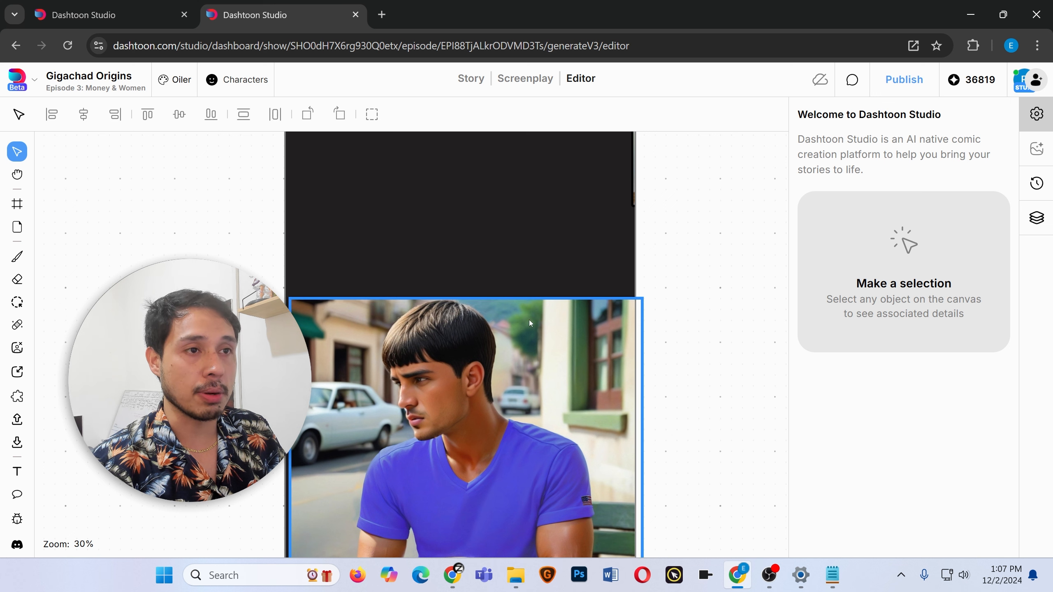
scroll(496, 251, "down", 8)
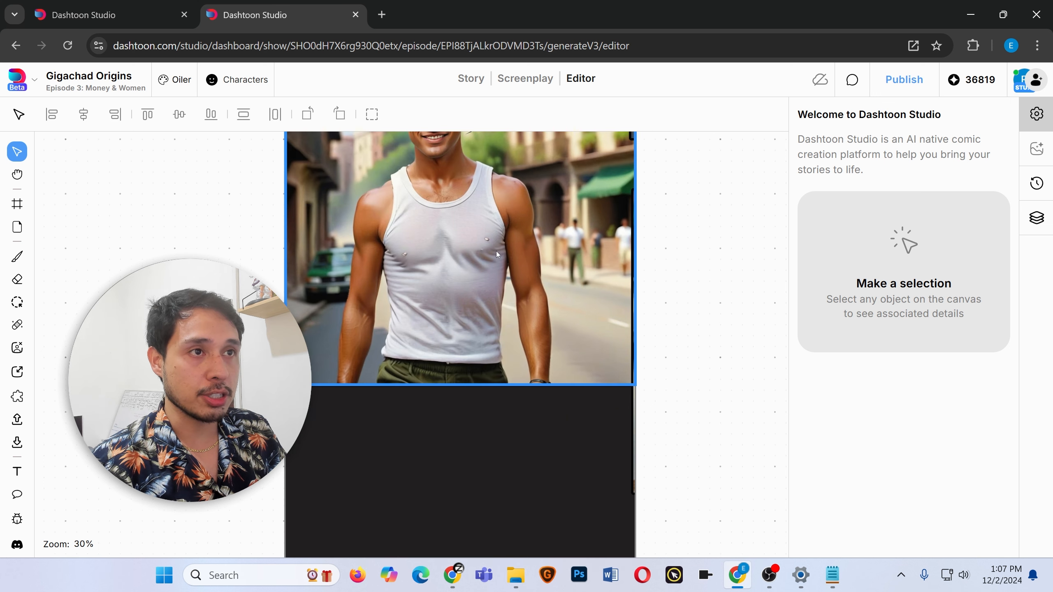
left_click(561, 444)
scroll(552, 444, "up", 8)
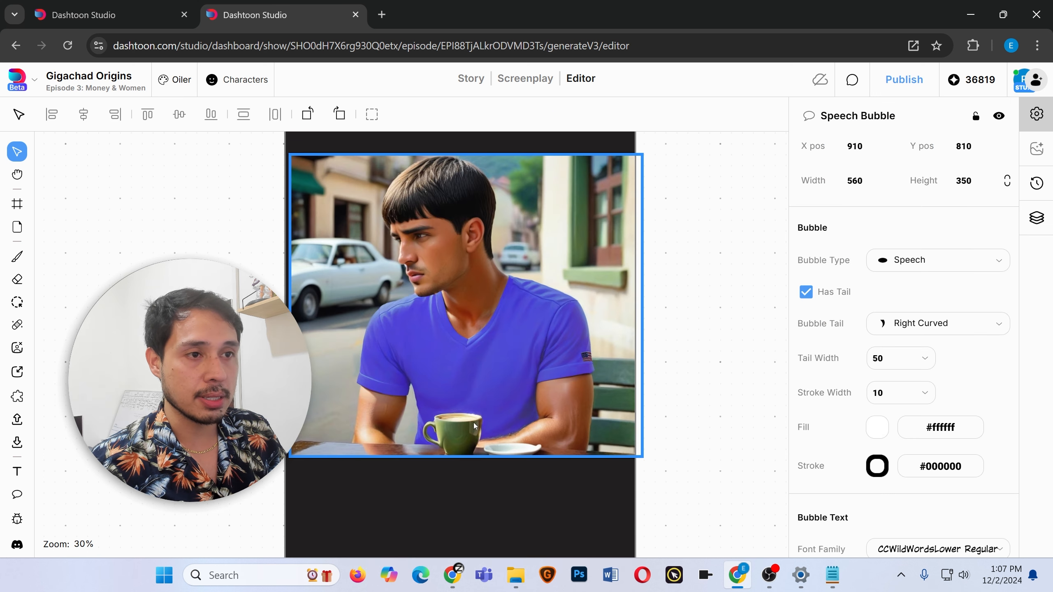
left_click(540, 321)
key("ctrl+v")
left_click_drag(541, 322, 575, 172)
Change the pasted bubble's type to Thought2.
scroll(550, 284, "up", 3)
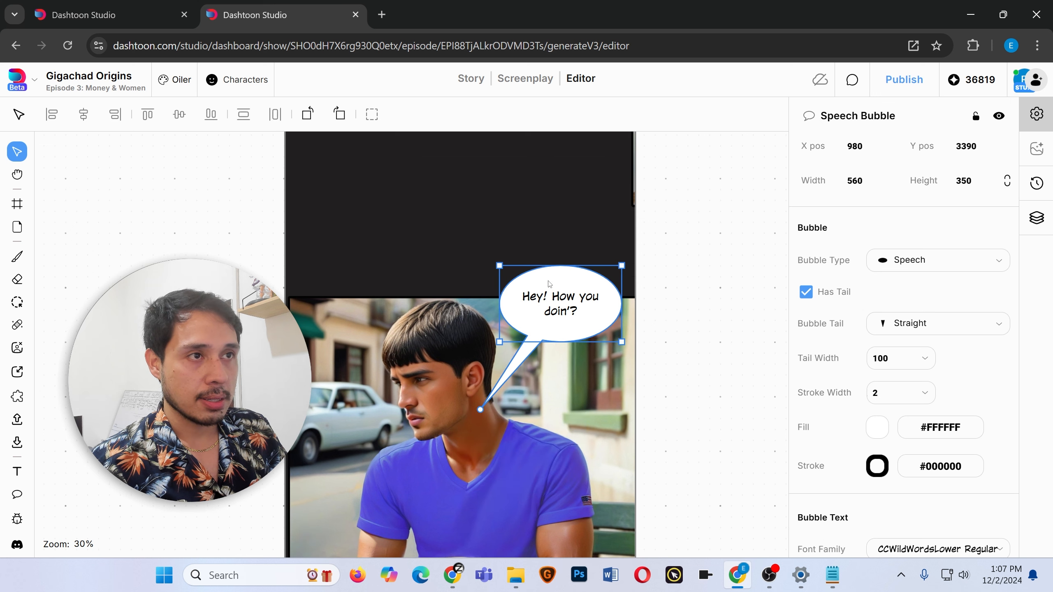
left_click(963, 262)
scroll(880, 343, "down", 1)
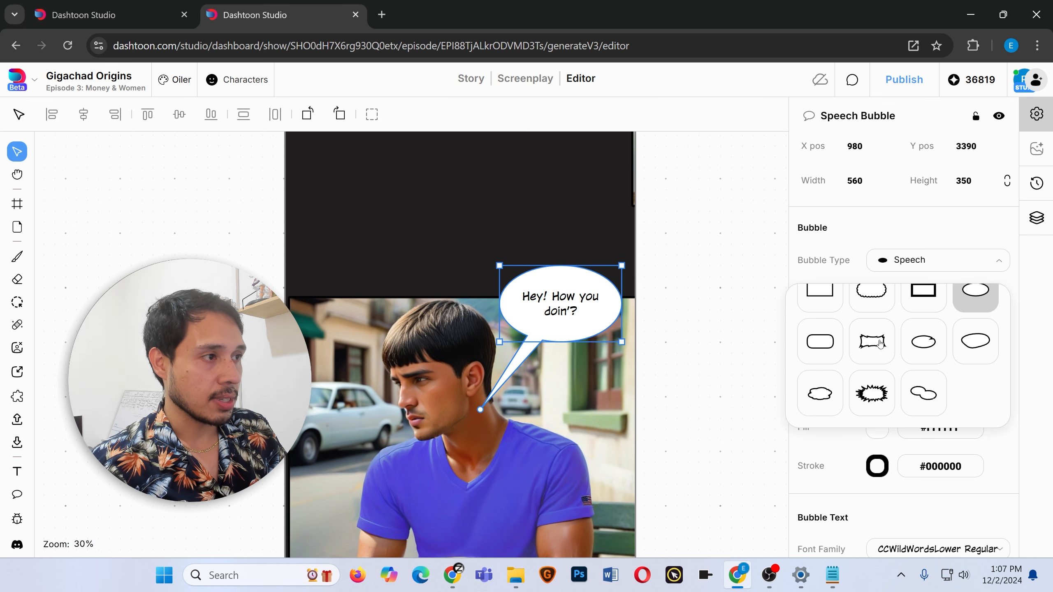
scroll(830, 394, "up", 1)
scroll(830, 393, "down", 1)
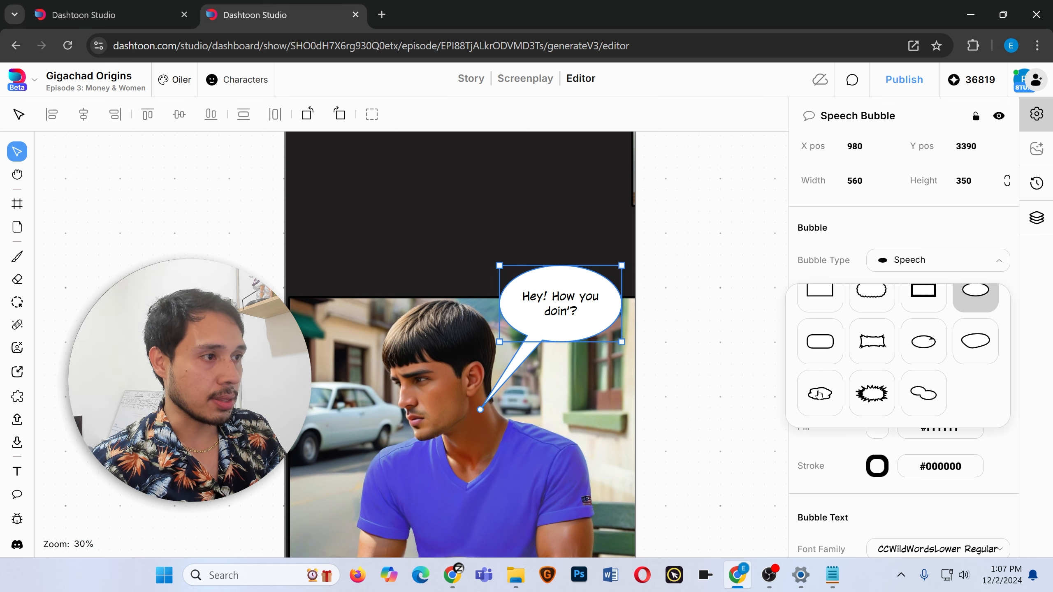
left_click(824, 393)
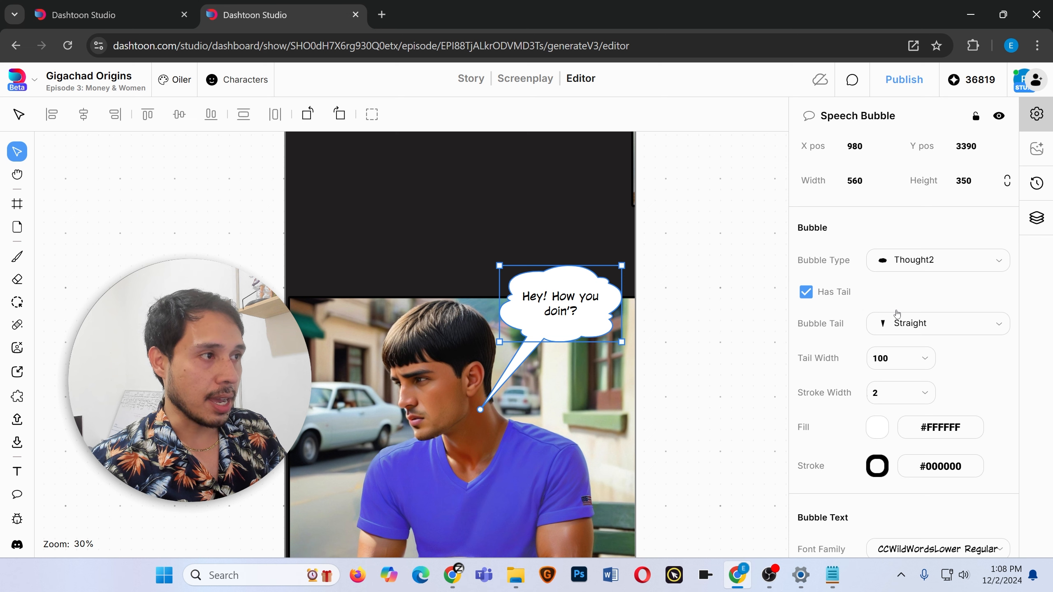
Switch the bubble's tail to the Thought style and move the bubble higher.
left_click(940, 329)
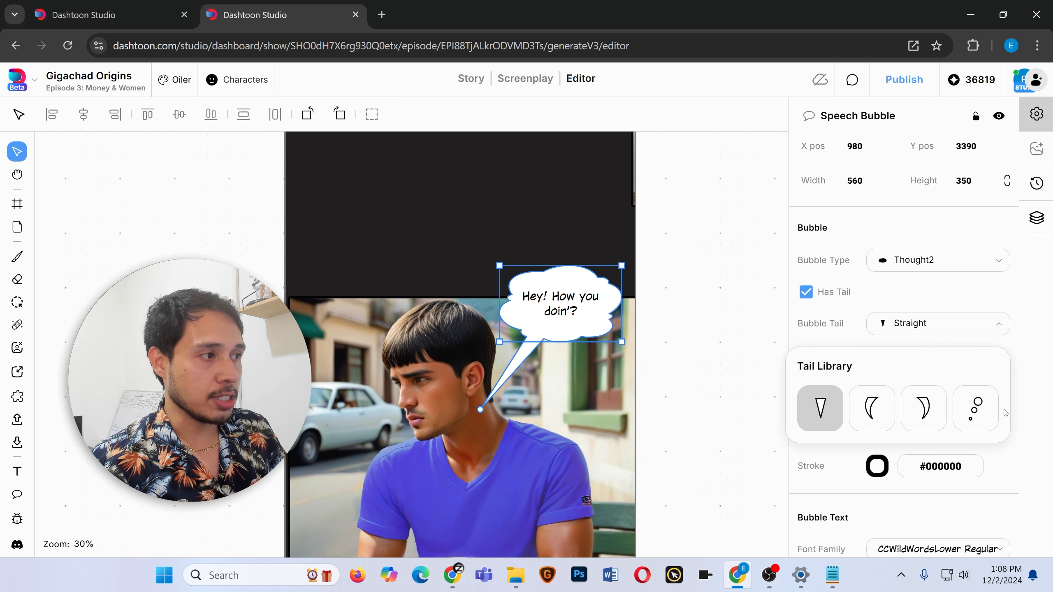
left_click(961, 419)
left_click_drag(565, 296, 563, 244)
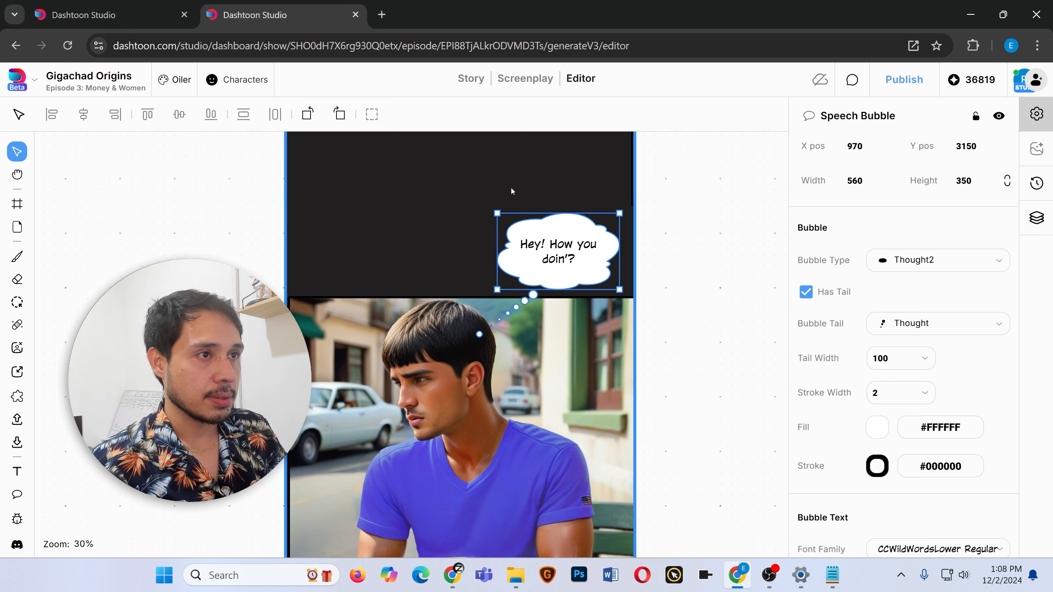
Set the thought bubble's stroke width to 10 and replace its text with "My life is over. I'm screwed...".
left_click(901, 393)
left_click(896, 339)
double_click(544, 254)
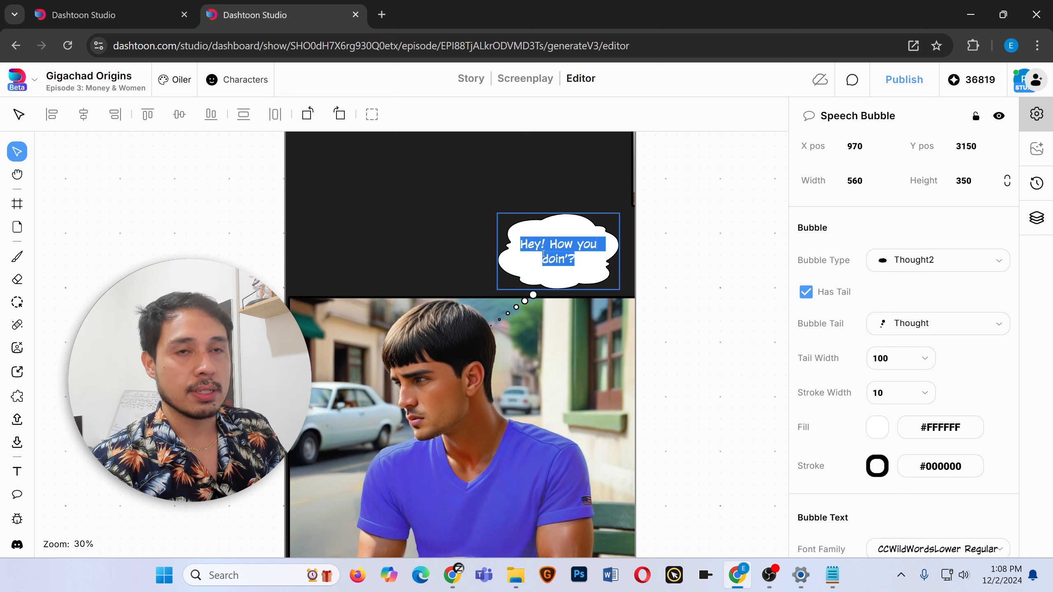
type("My life is over. I'm screwed...")
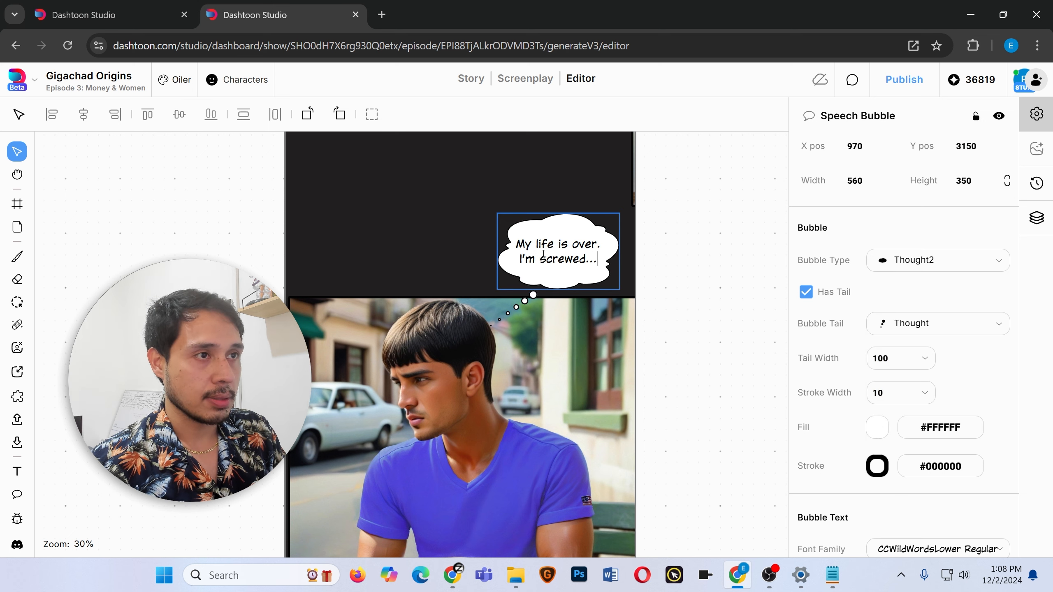
Enlarge the thought bubble, move it to the panel's upper left, and point its tail dots at the man's head.
key("Escape")
left_click(557, 261)
mouse_move(627, 201)
left_mouse_down()
mouse_move(639, 193)
mouse_move(656, 204)
mouse_move(638, 190)
left_mouse_up()
left_click_drag(568, 249, 380, 241)
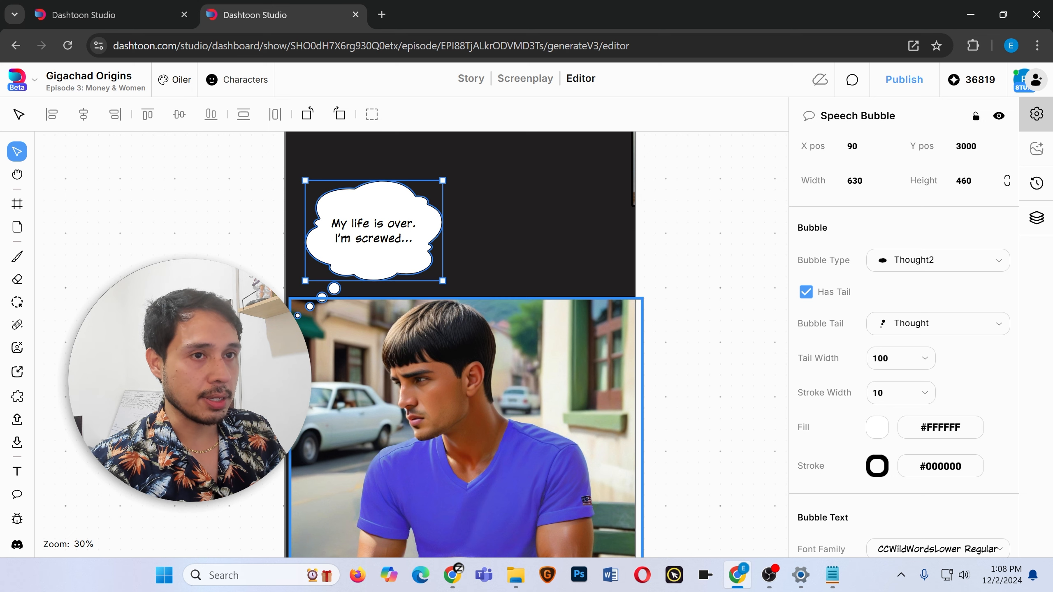
left_click_drag(353, 361, 428, 337)
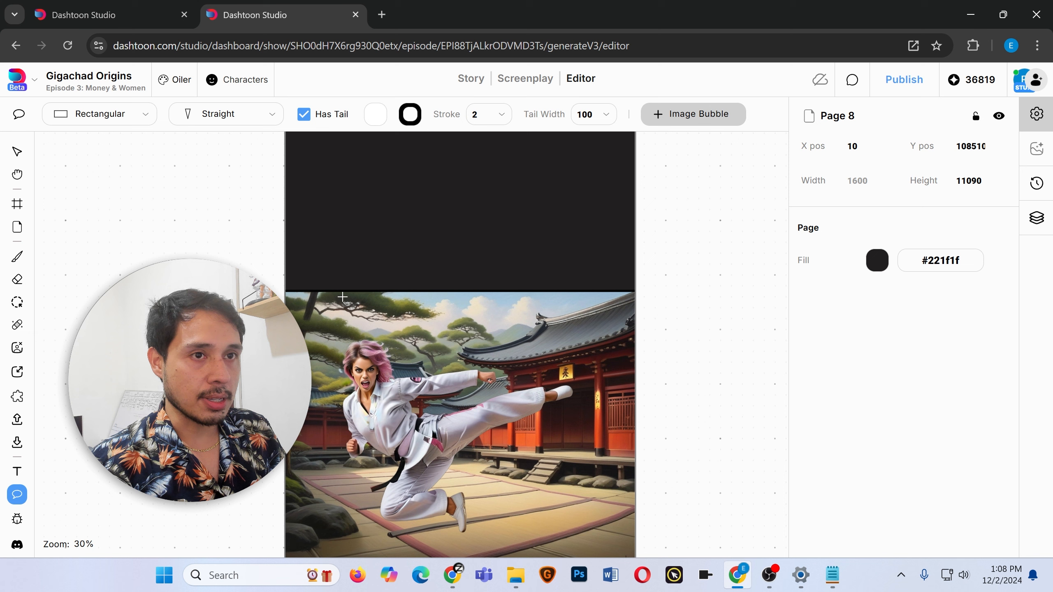
Set the large placeholder bubble on the karate panel to the Flash type.
left_click(342, 297)
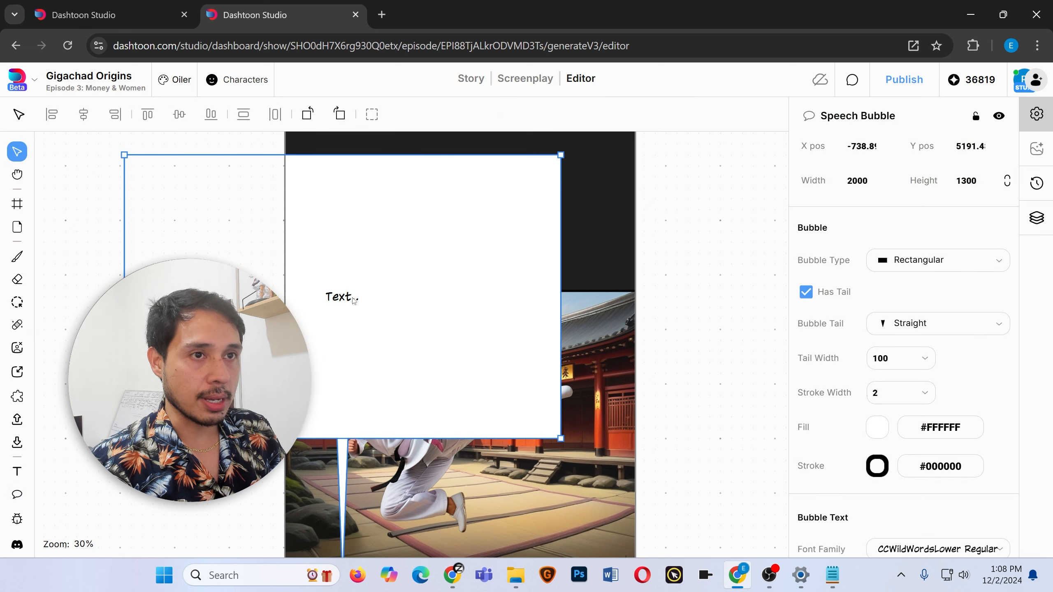
left_click(930, 259)
scroll(896, 376, "down", 1)
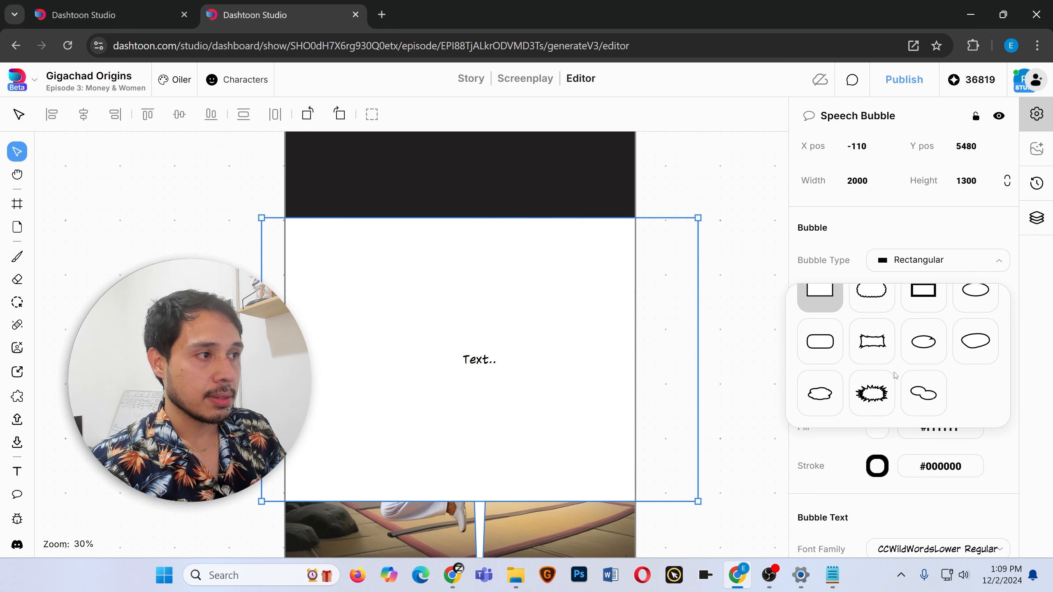
left_click(873, 343)
left_click(945, 261)
scroll(871, 394, "down", 1)
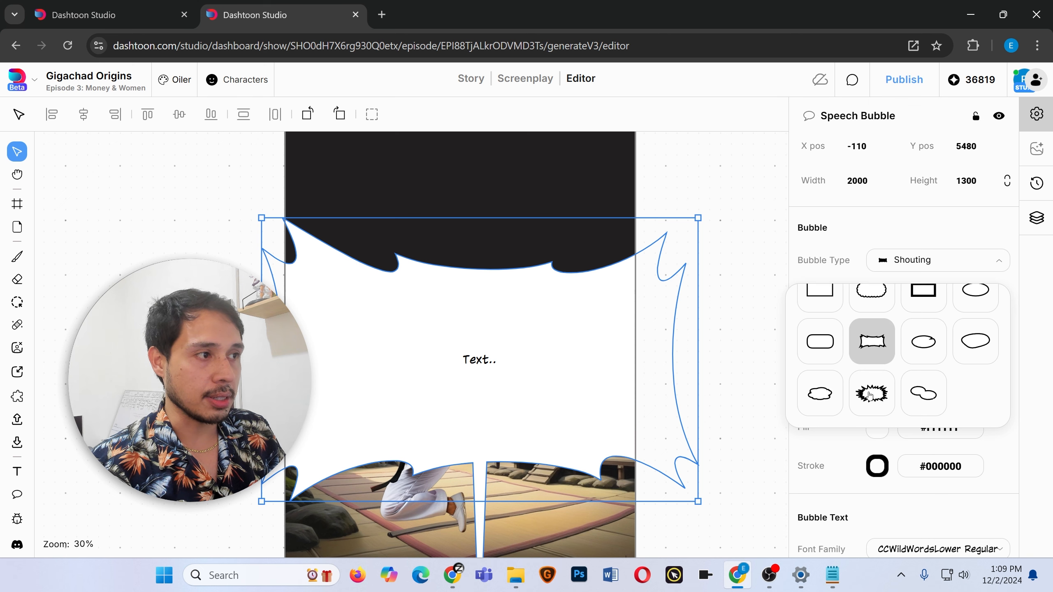
left_click(870, 392)
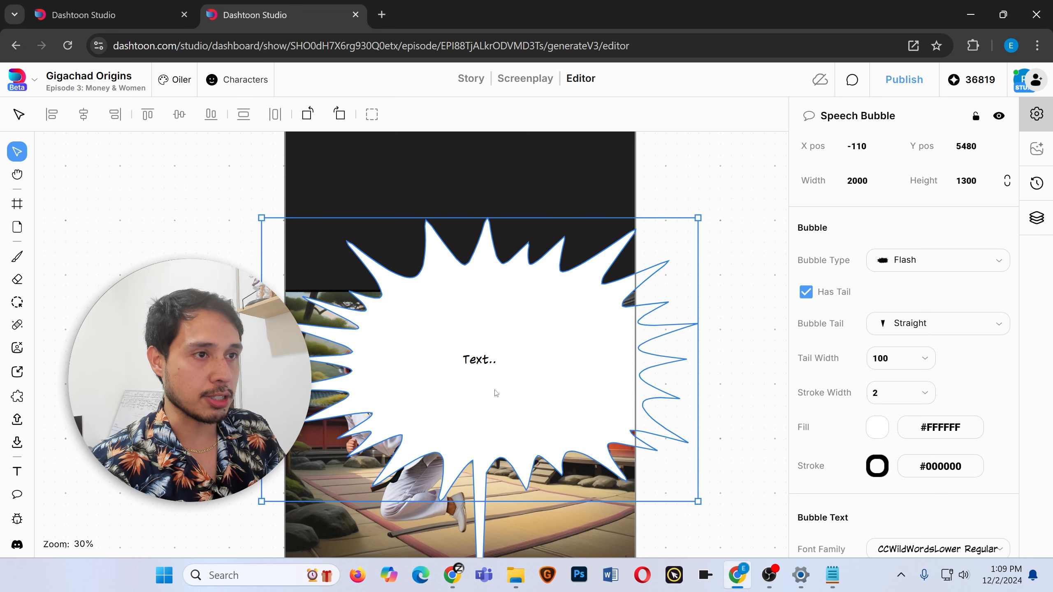
Remove the flash bubble's tail, shrink it, and place it in the karate panel's upper-left corner.
left_click_drag(496, 393, 488, 337)
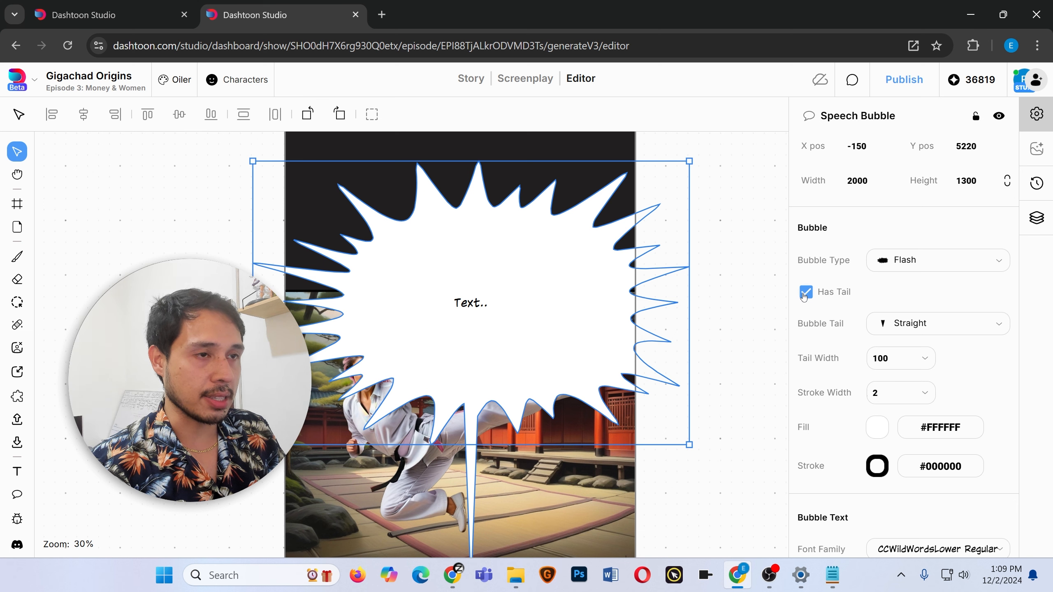
left_click(805, 293)
left_click(247, 158)
left_click(421, 259)
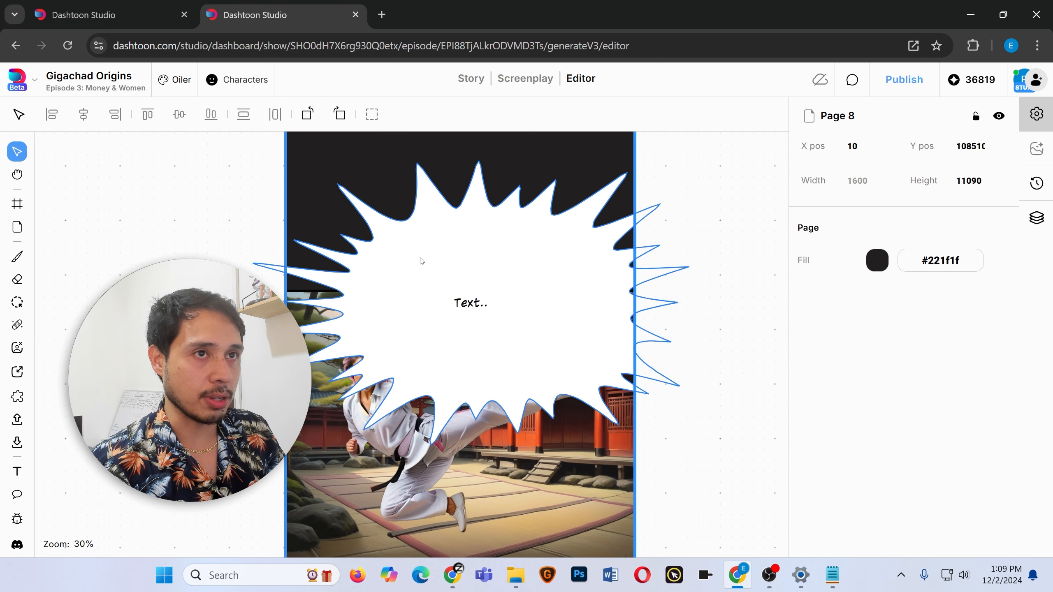
left_click(451, 262)
left_click_drag(253, 162, 477, 309)
left_click_drag(574, 361, 373, 254)
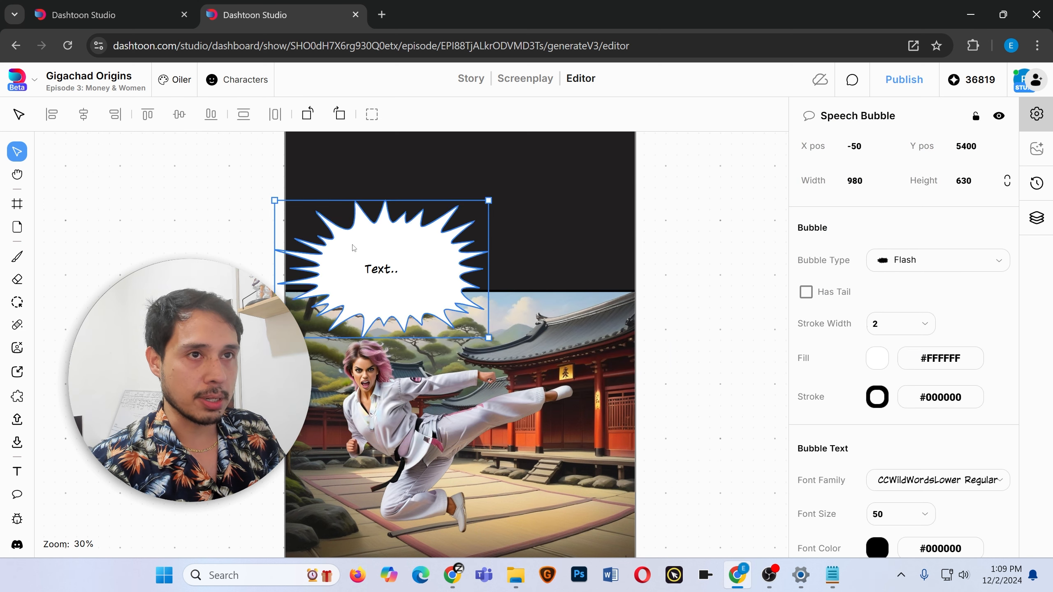
Replace the flash bubble's text with HEE-YAH! in capitals.
double_click(381, 270)
key("Caps_Lock")
type("HEE-YAH!")
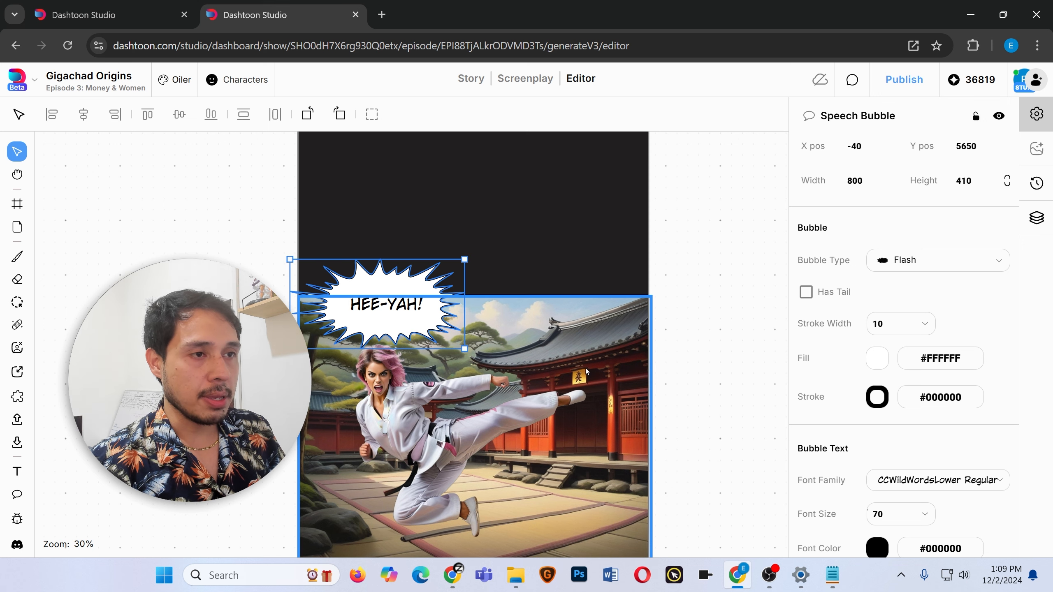
left_click(699, 365)
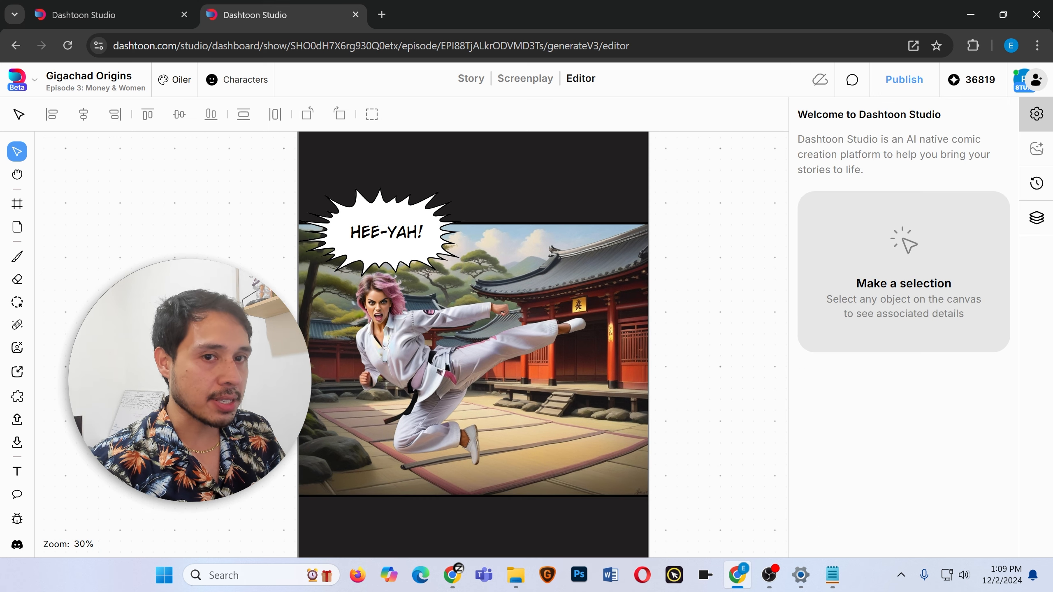
Add a WHOOOOSH! text on the karate panel and set its font to Luckiest Guy.
left_click(17, 472)
left_click(538, 274)
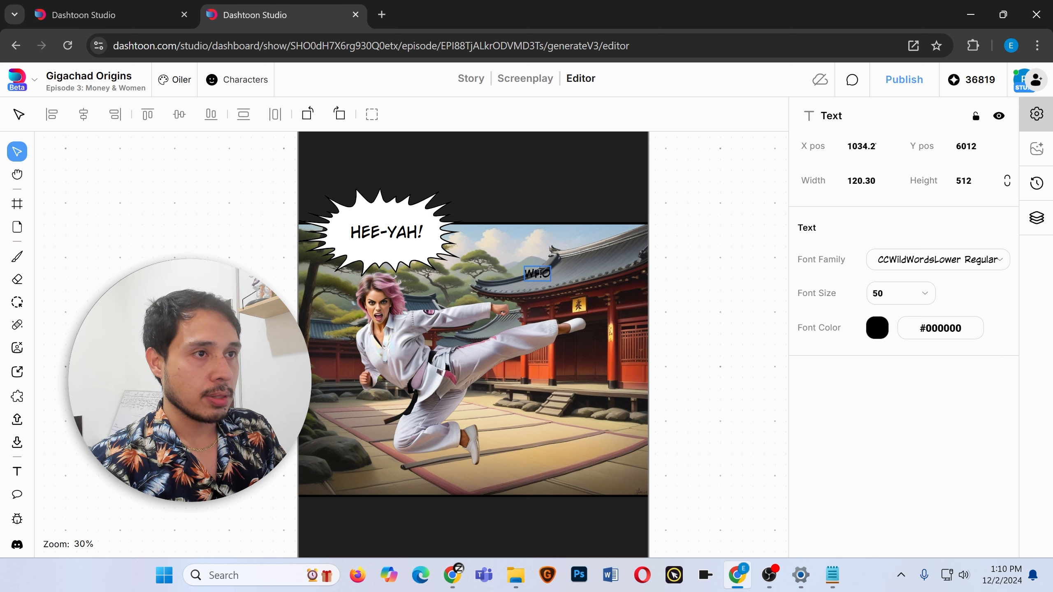
left_click(971, 259)
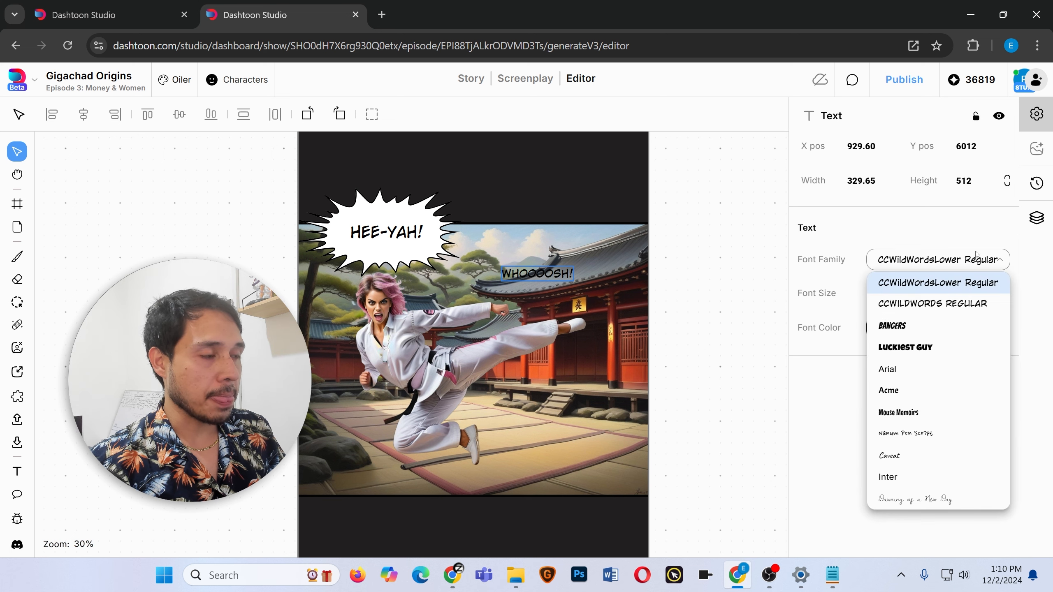
left_click(911, 350)
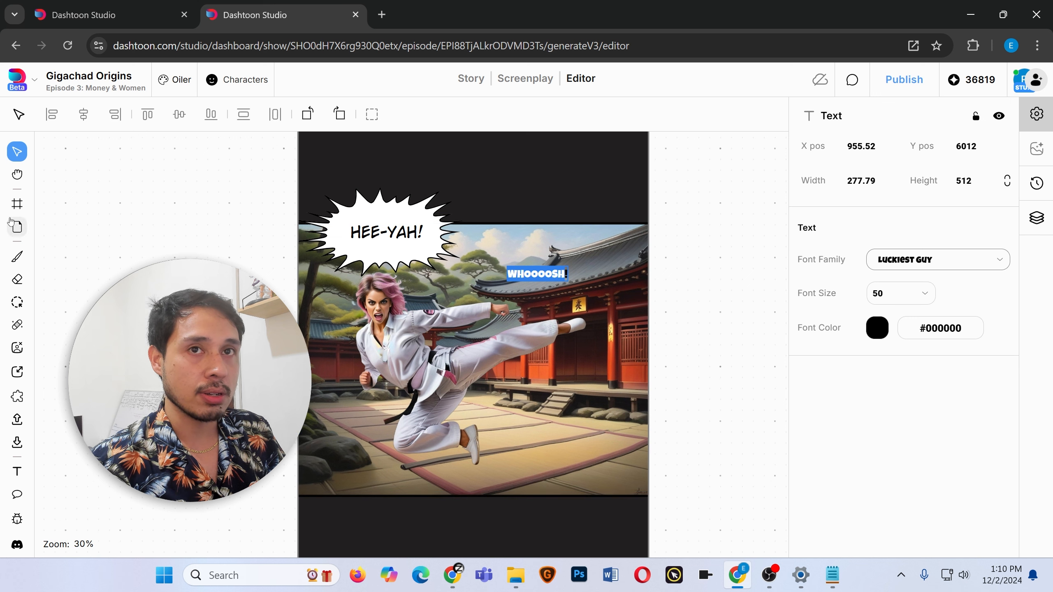
Move the WHOOOOSH! text beside the kicking leg, tilt it upward, and enlarge it.
left_click(535, 294)
left_click(535, 276)
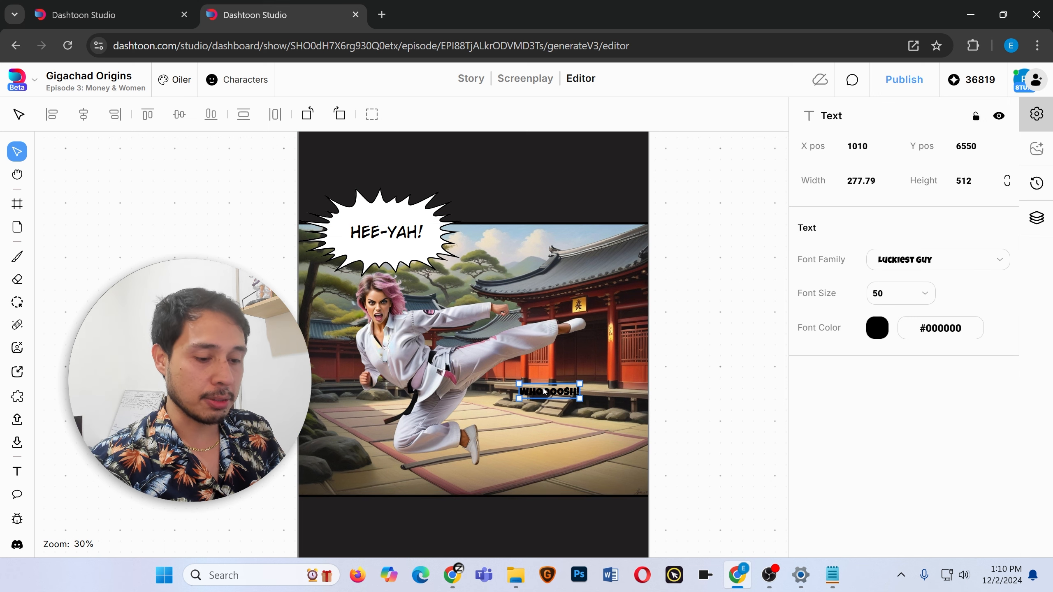
left_click(545, 391)
left_click(573, 396)
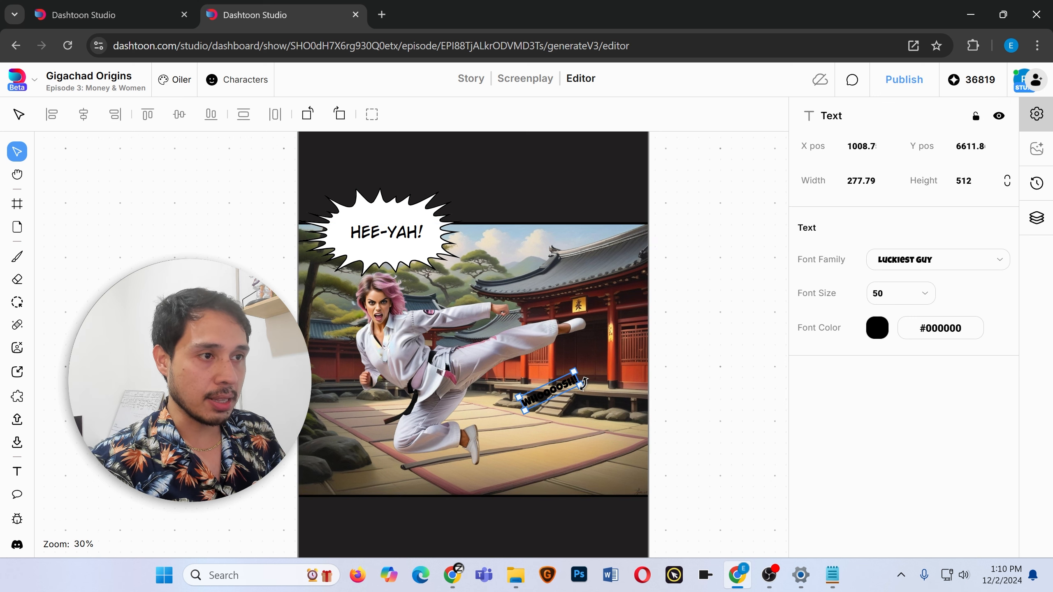
left_click_drag(580, 386, 660, 412)
left_click_drag(634, 397, 433, 439)
left_click_drag(587, 314, 553, 343)
left_click_drag(469, 415, 515, 396)
mouse_move(636, 387)
left_mouse_down()
mouse_move(628, 381)
mouse_move(624, 399)
left_mouse_up()
left_click_drag(550, 390, 546, 455)
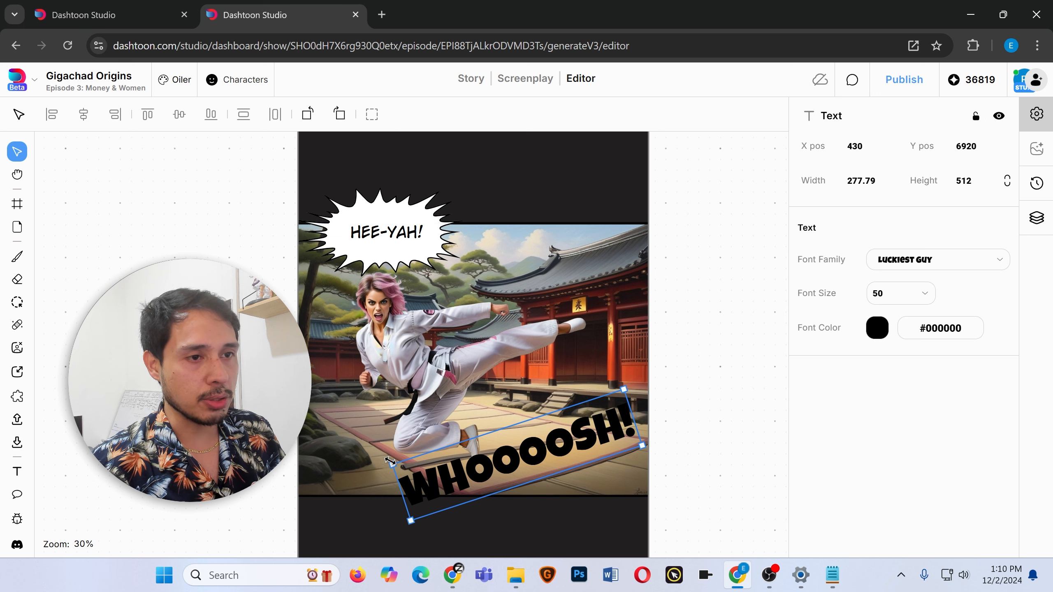
left_click_drag(390, 461, 449, 470)
left_click_drag(563, 449, 544, 395)
Colour the WHOOOOSH! text dark red and move it up along the kicking leg.
double_click(543, 397)
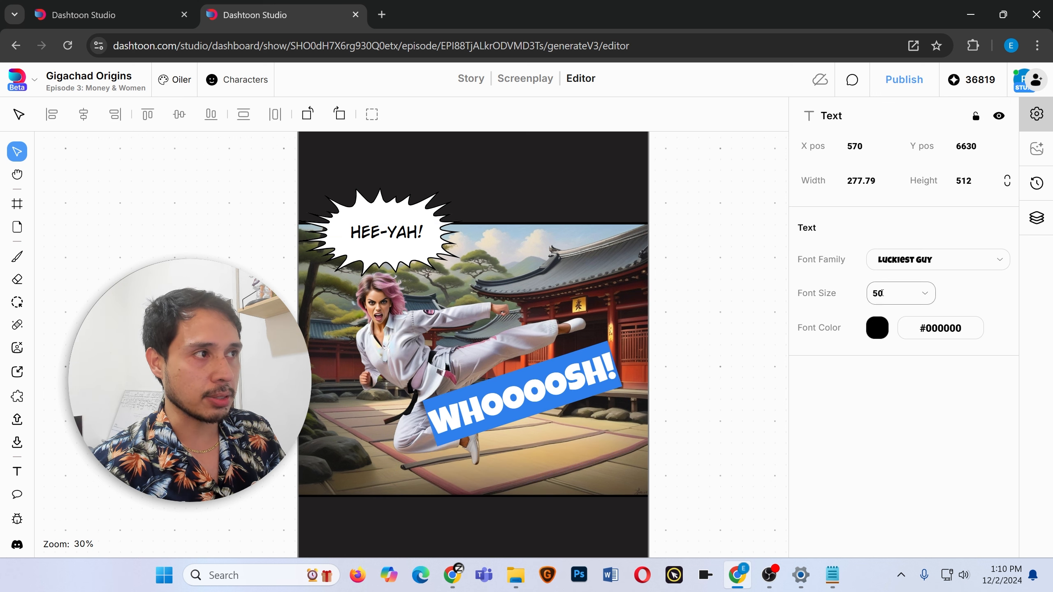
left_click(878, 330)
left_click(868, 391)
left_click(881, 330)
left_click(881, 331)
left_click(946, 450)
left_click_drag(520, 388, 518, 299)
left_click(568, 289)
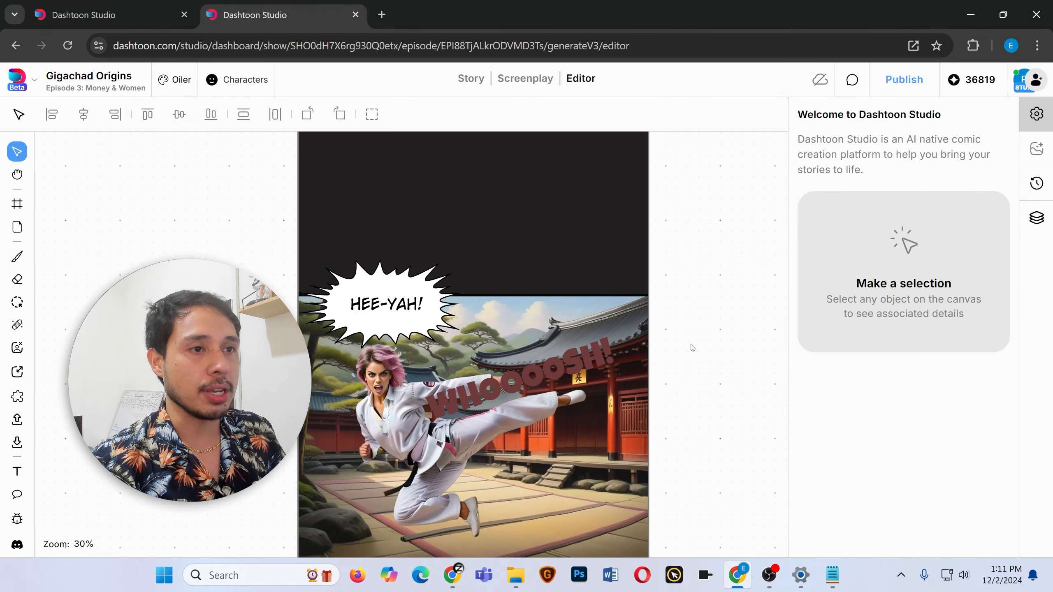
scroll(556, 347, "down", 14)
scroll(556, 347, "up", 20)
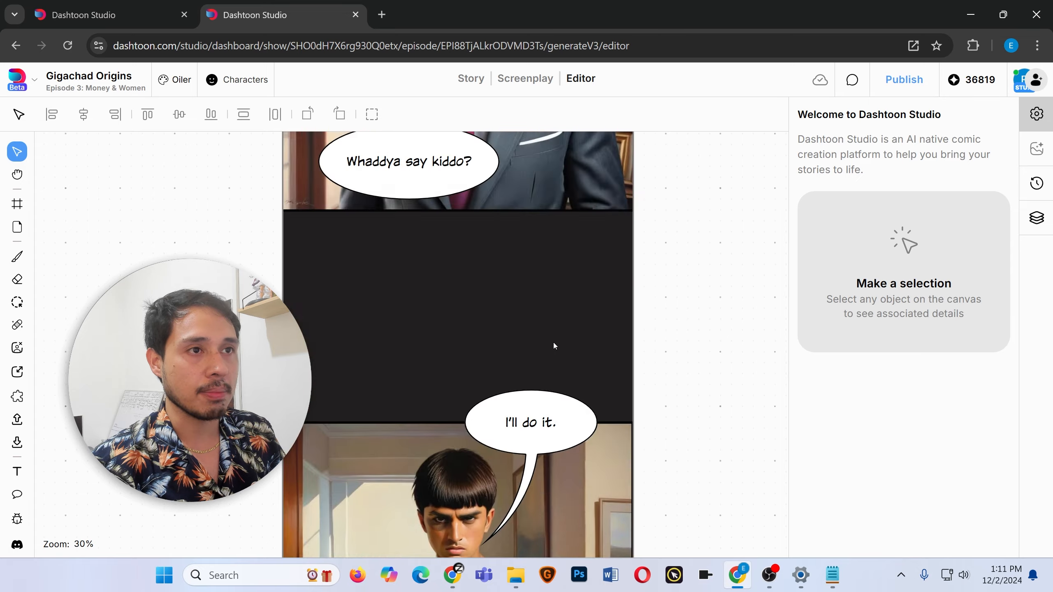
scroll(515, 283, "up", 15)
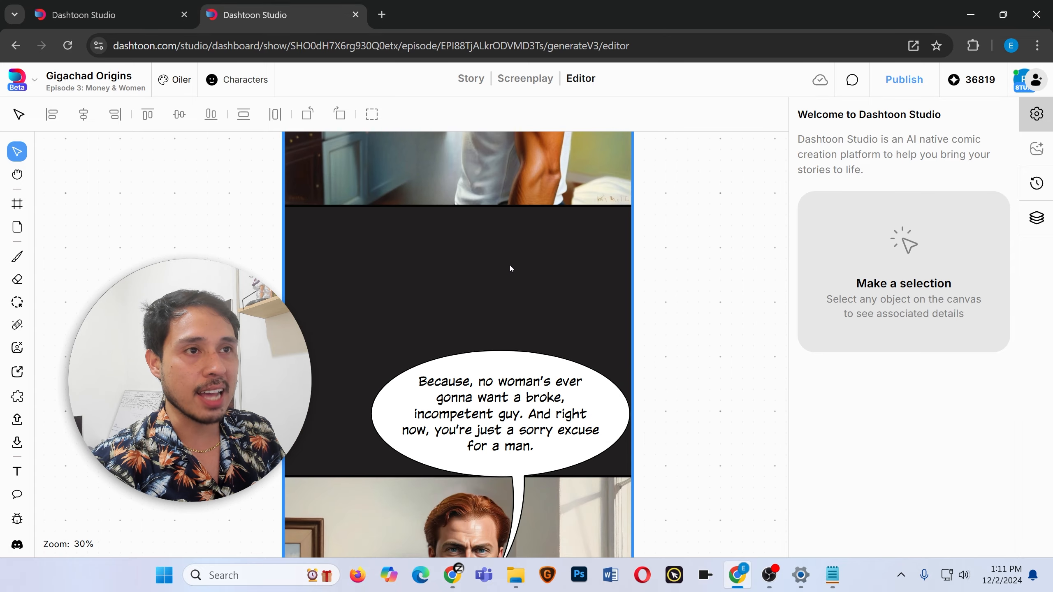
Search the web in a new tab for ACTION LINES images, browse the results, and return to the editor.
scroll(517, 256, "up", 10)
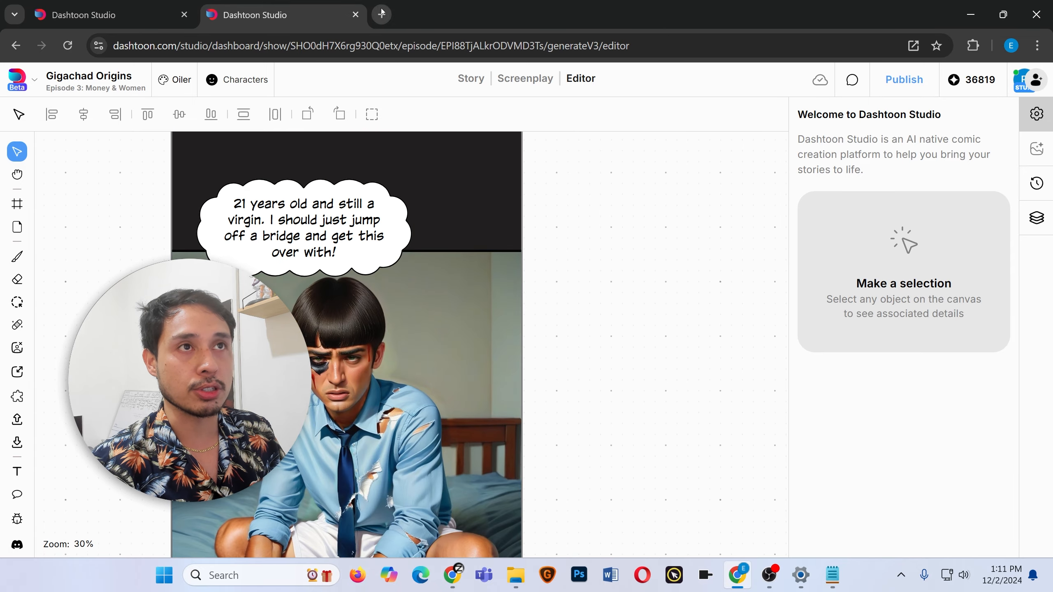
left_click(381, 14)
type("ACTION LINES")
key("Return")
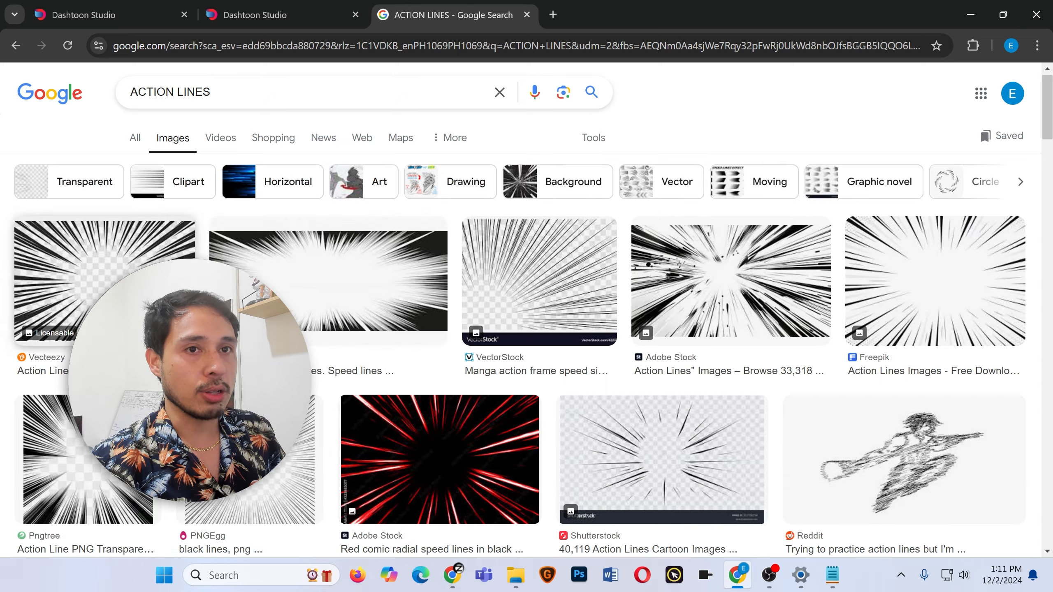
scroll(593, 149, "down", 3)
left_click(277, 9)
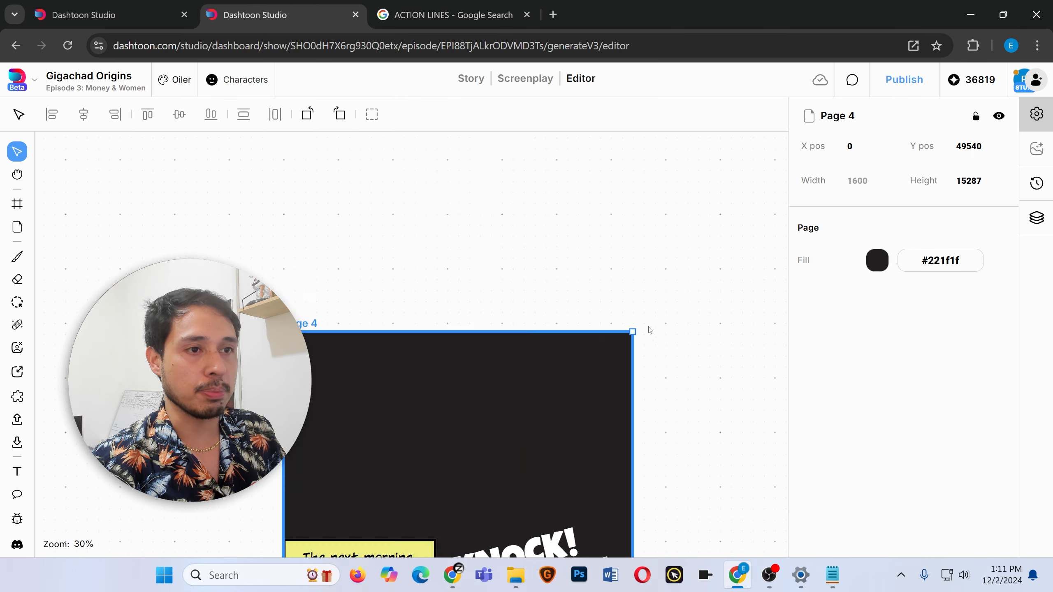
Scroll through the episode pages to review the finished panels and their bubbles.
scroll(650, 330, "down", 15)
scroll(607, 285, "up", 6)
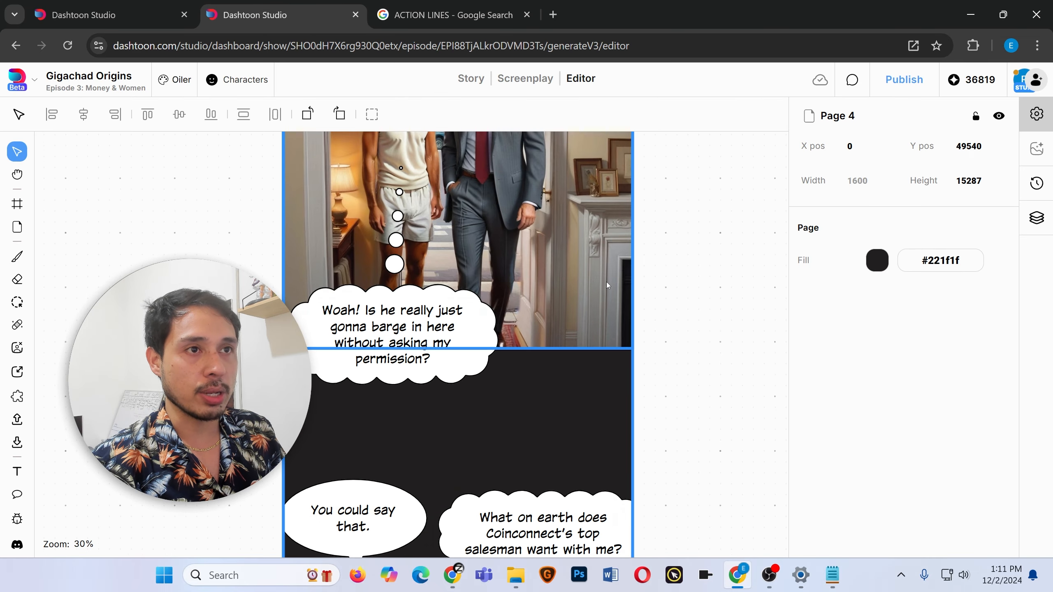
scroll(608, 285, "up", 15)
scroll(609, 284, "down", 20)
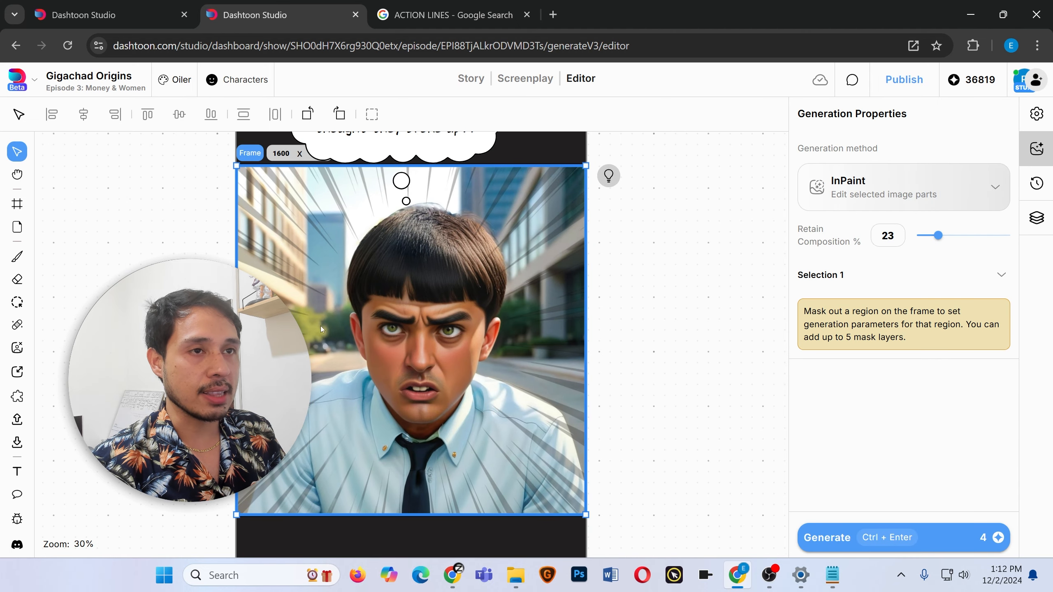
left_click(206, 226)
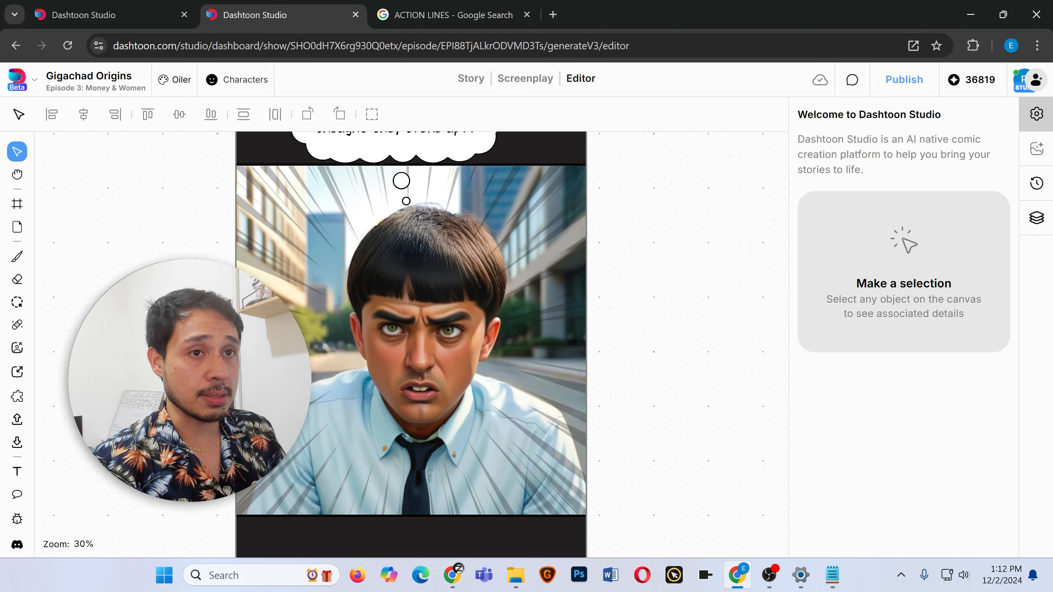
scroll(316, 265, "left", 4)
scroll(378, 290, "right", 2)
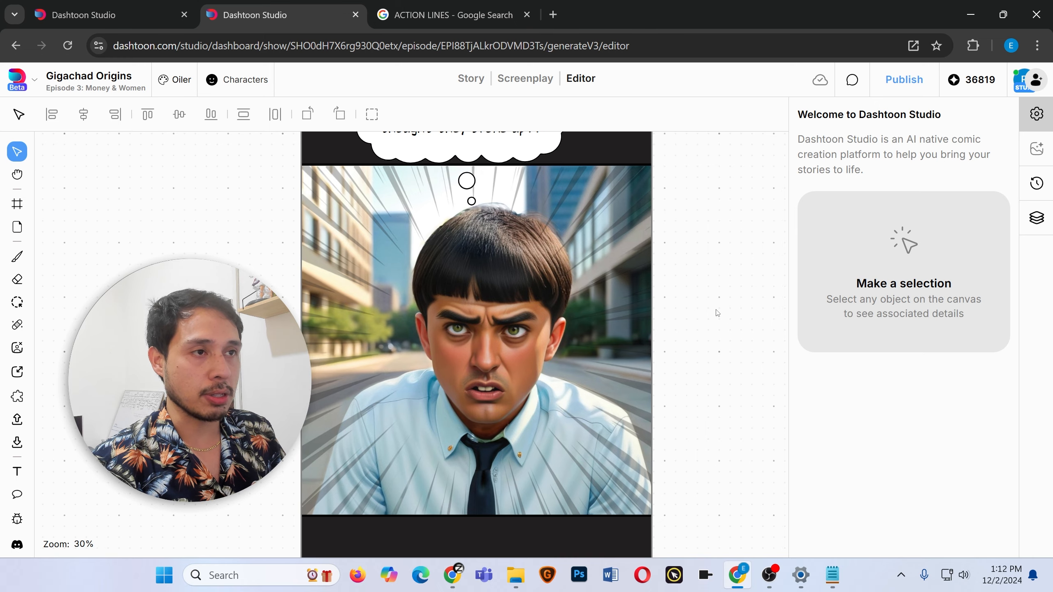
left_click(561, 330)
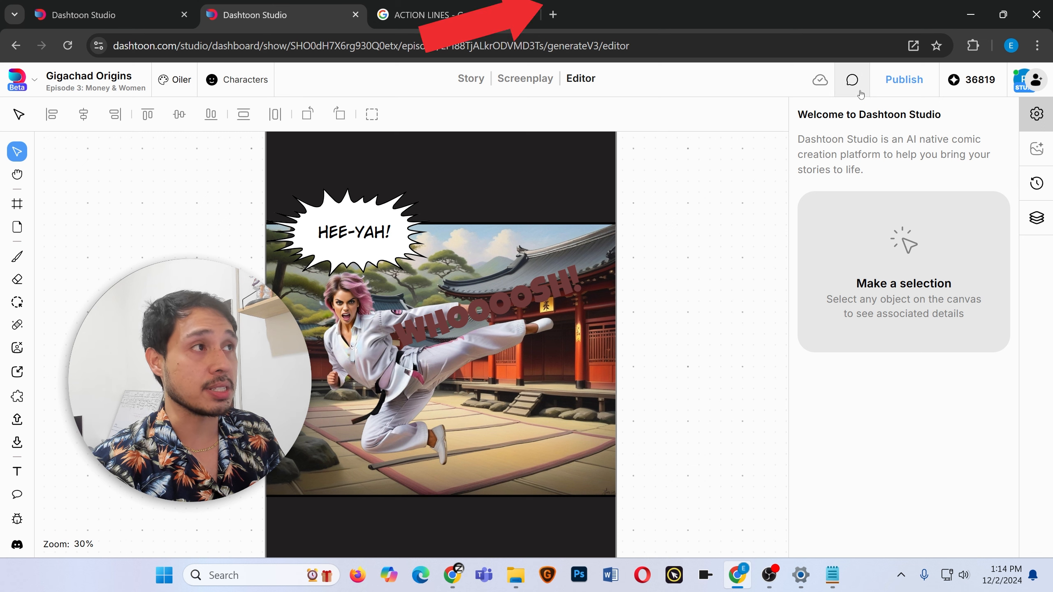
Open the publish dialog, expand the series details, and scroll through the episode title, thumbnails and settings.
left_click(901, 81)
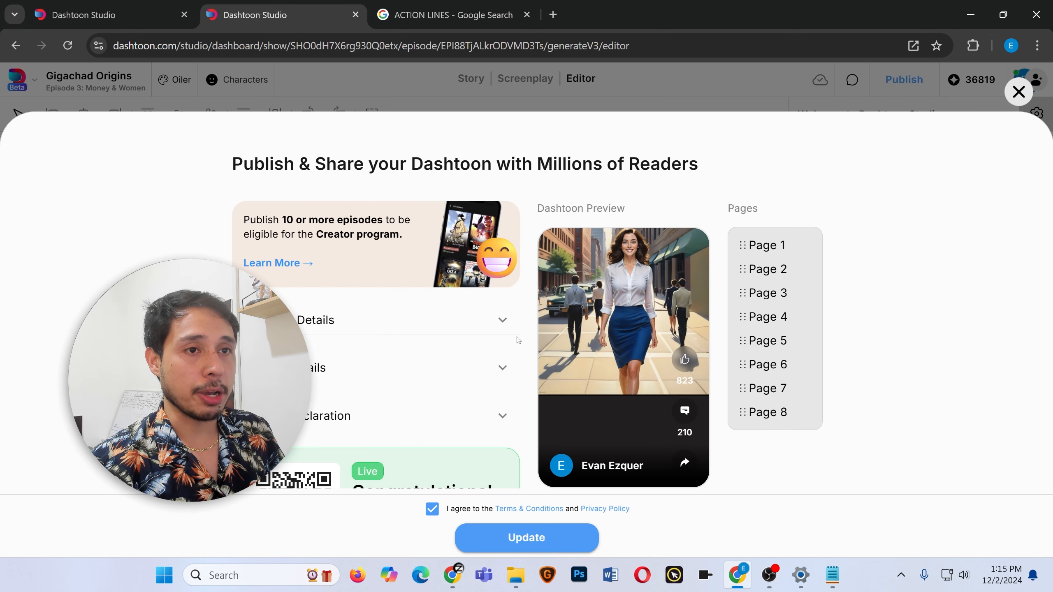
left_click(503, 322)
scroll(373, 344, "down", 3)
scroll(372, 343, "up", 3)
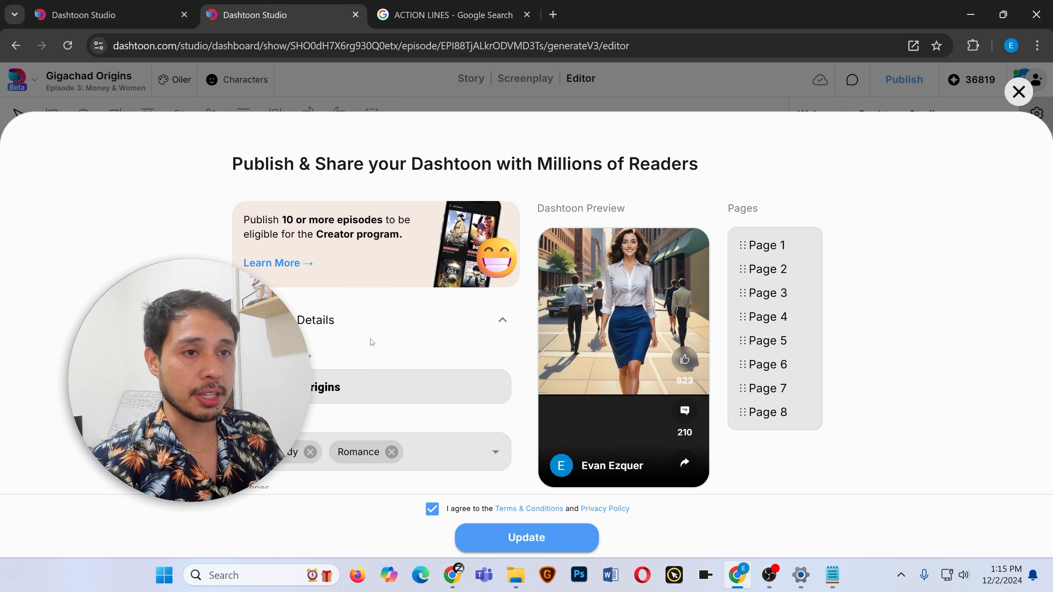
scroll(372, 342, "down", 10)
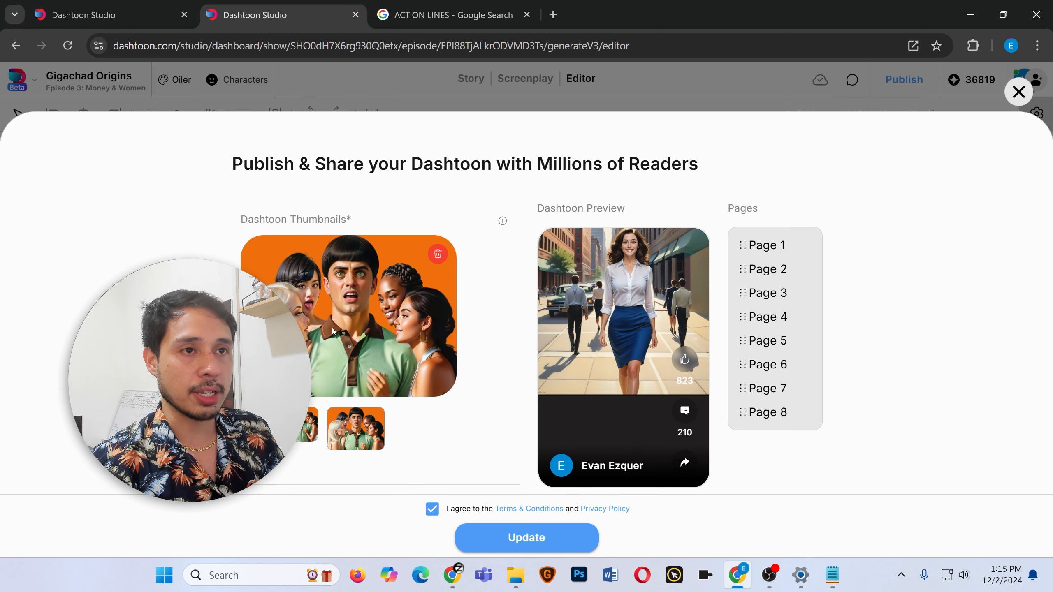
scroll(310, 279, "down", 6)
scroll(331, 297, "up", 2)
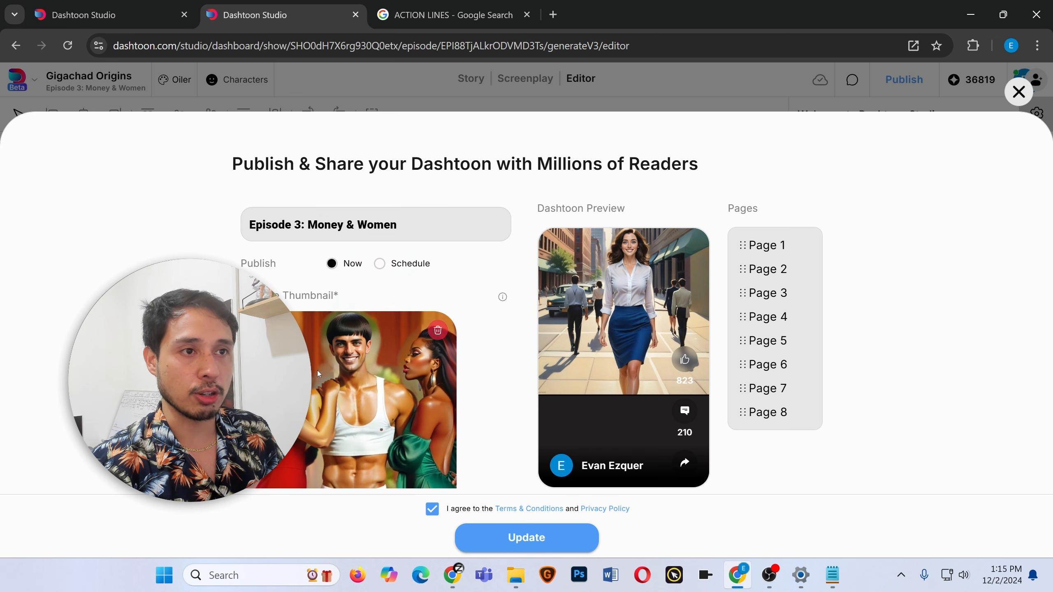
scroll(364, 393, "down", 3)
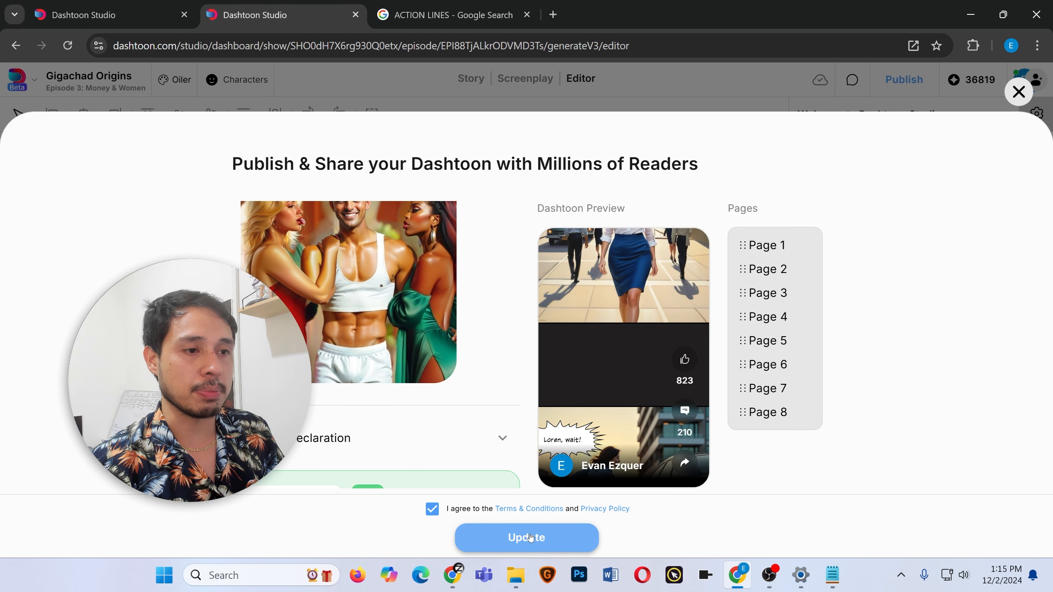
scroll(406, 348, "up", 4)
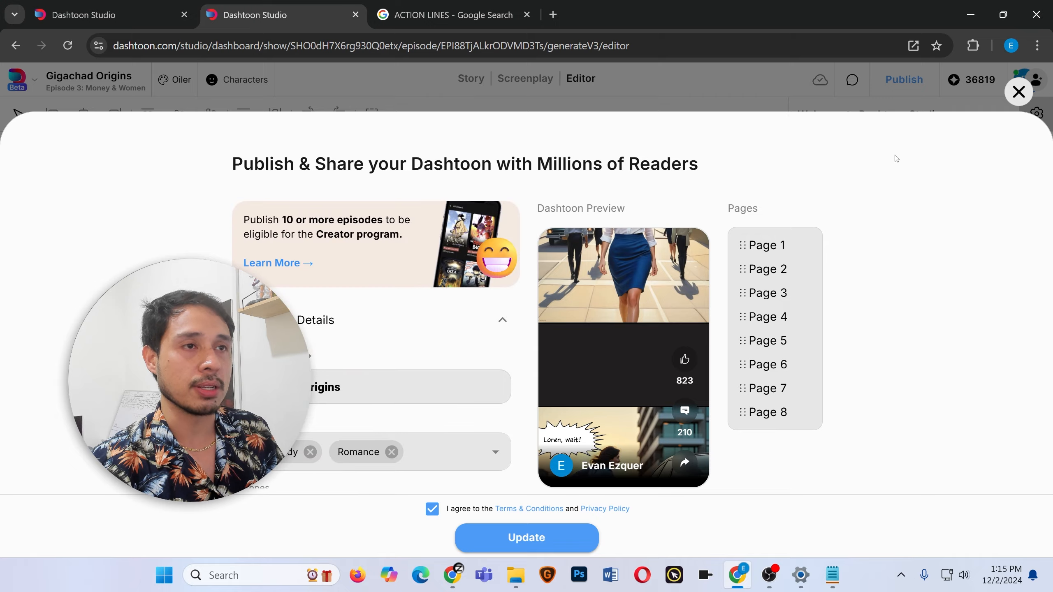